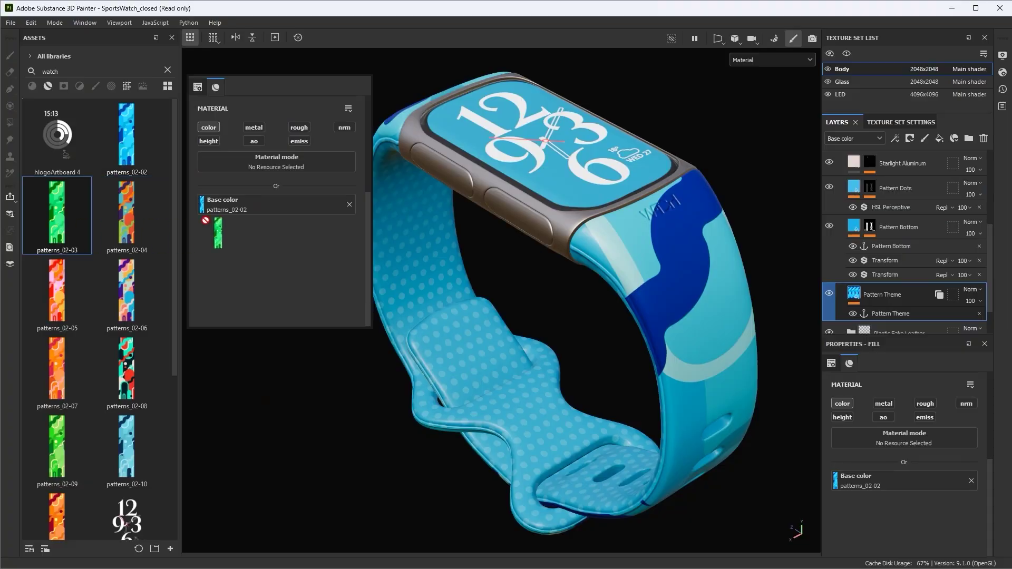
Try patterns 02-03, 02-04, 02-05, 02-06, 02-08, 02-10 and 02-09 as the Pattern Theme layer's base color, then reapply patterns_02-02
left_click_drag(57, 211, 230, 206)
left_click_drag(138, 216, 239, 207)
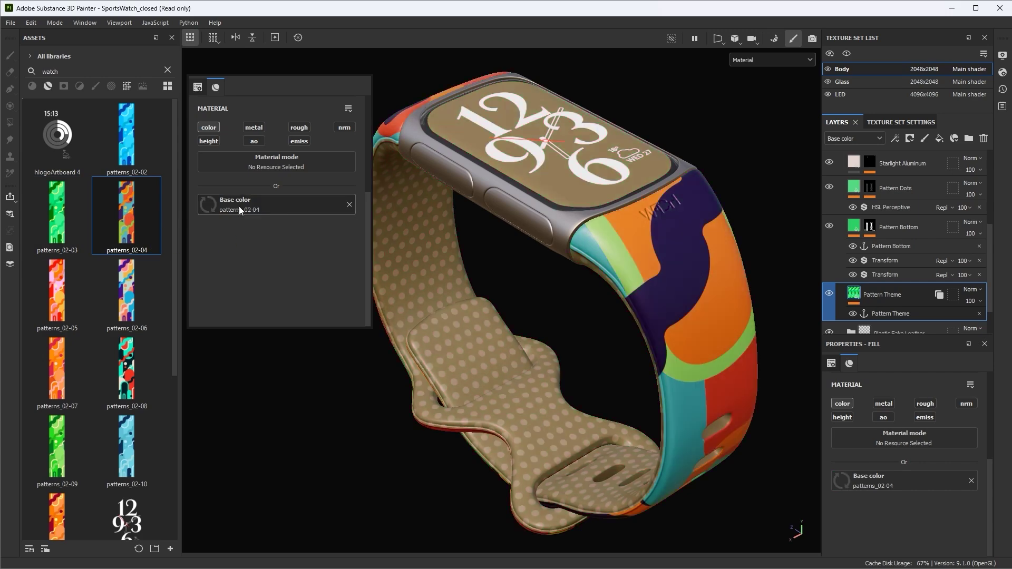
left_click_drag(35, 290, 231, 206)
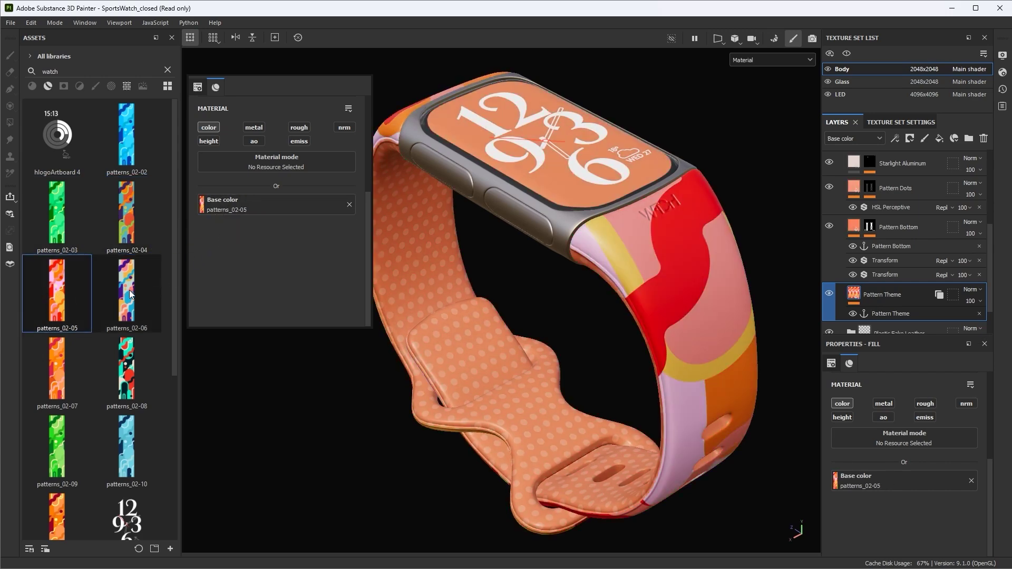
left_click_drag(128, 290, 231, 212)
left_click_drag(126, 357, 260, 207)
left_click_drag(127, 448, 261, 209)
left_click_drag(57, 448, 239, 208)
left_click_drag(126, 136, 232, 207)
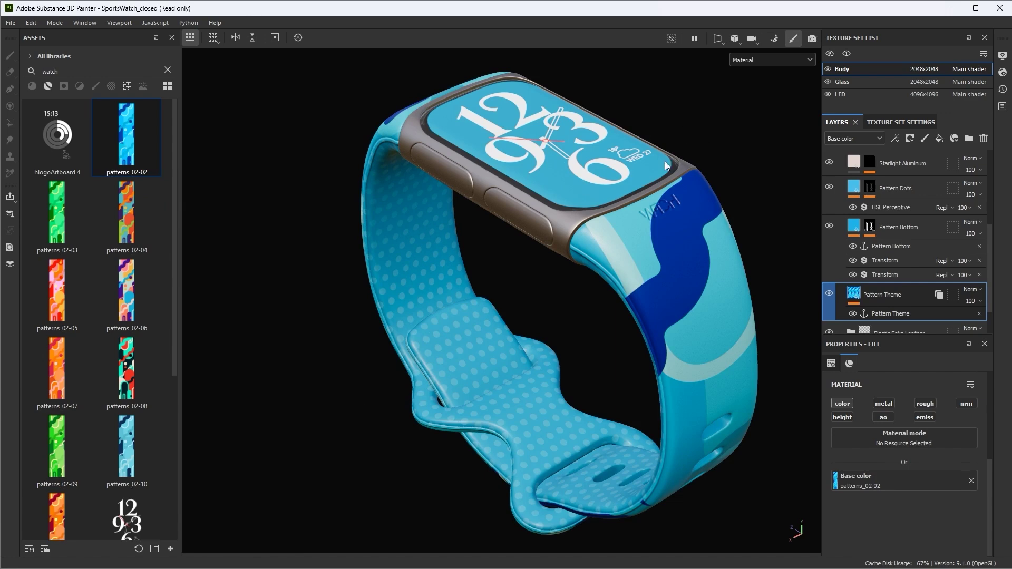
Hide the Pattern Theme, Pattern Bottom and Pattern Dots layers to expose the plain band
left_click(829, 293)
left_click_drag(700, 257, 658, 253, "alt")
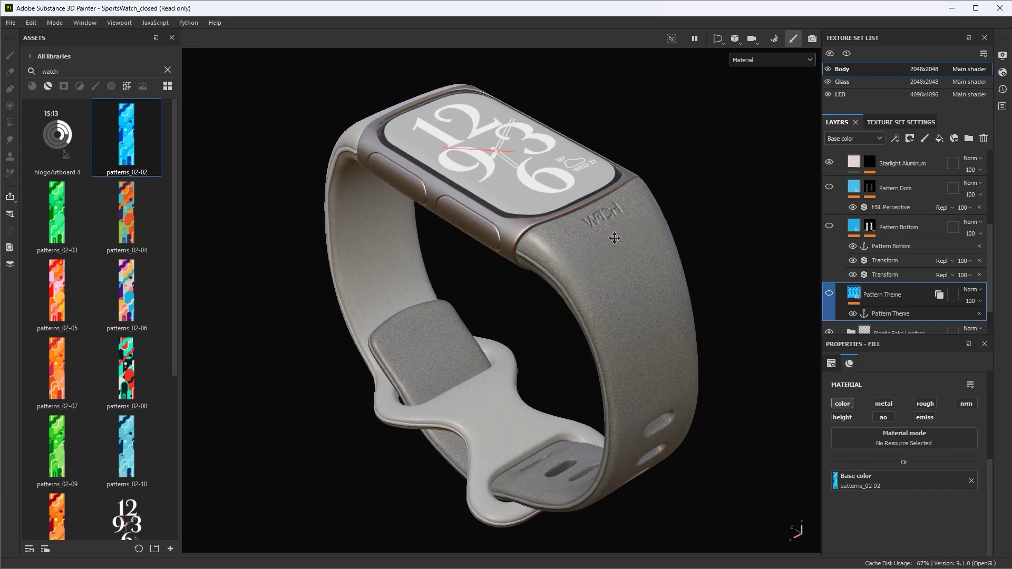
Add a fill layer directly above the Pattern Dots layer and name it Pattern
left_click(922, 182)
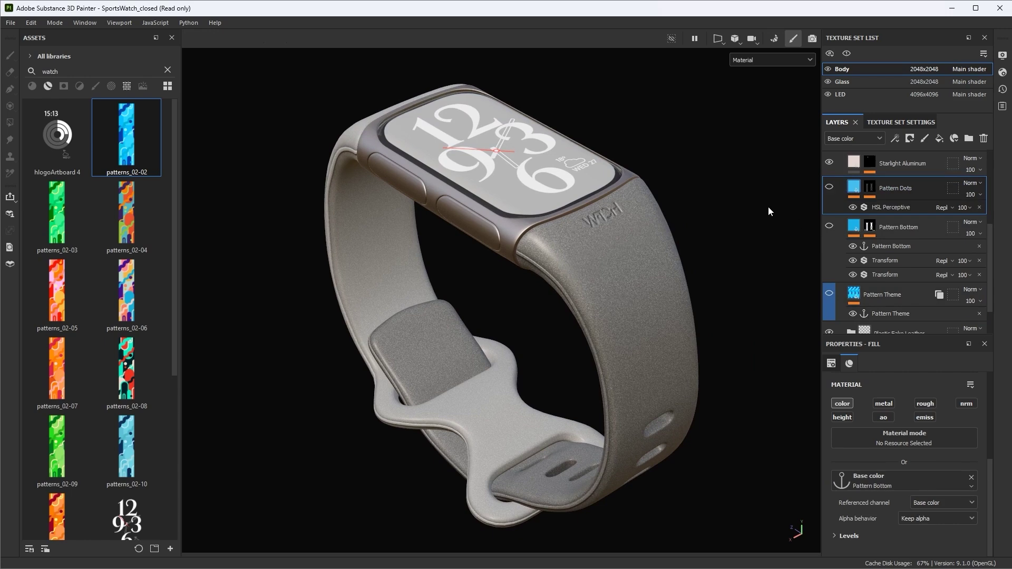
scroll(906, 231, "down", 2)
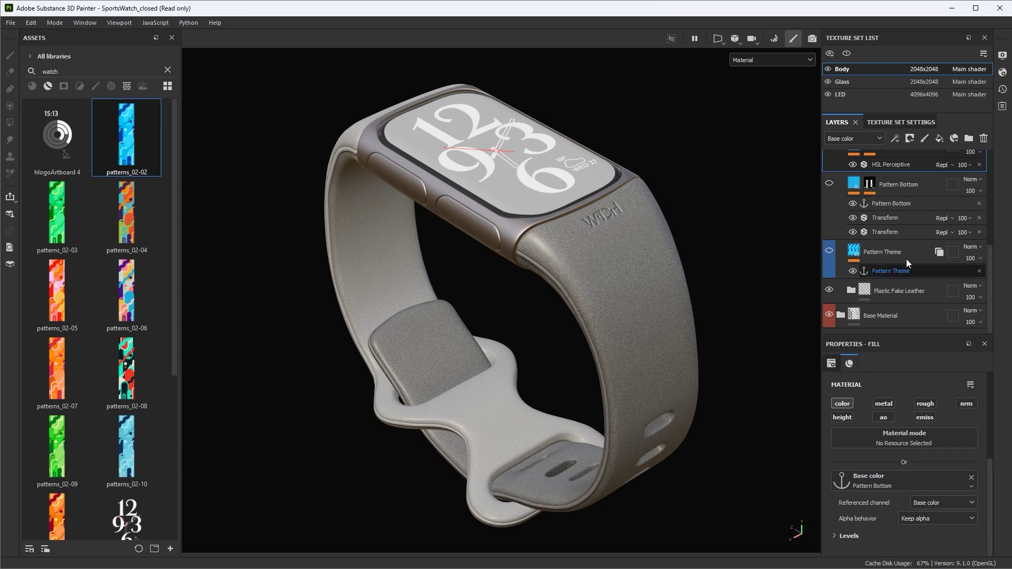
scroll(909, 247, "up", 3)
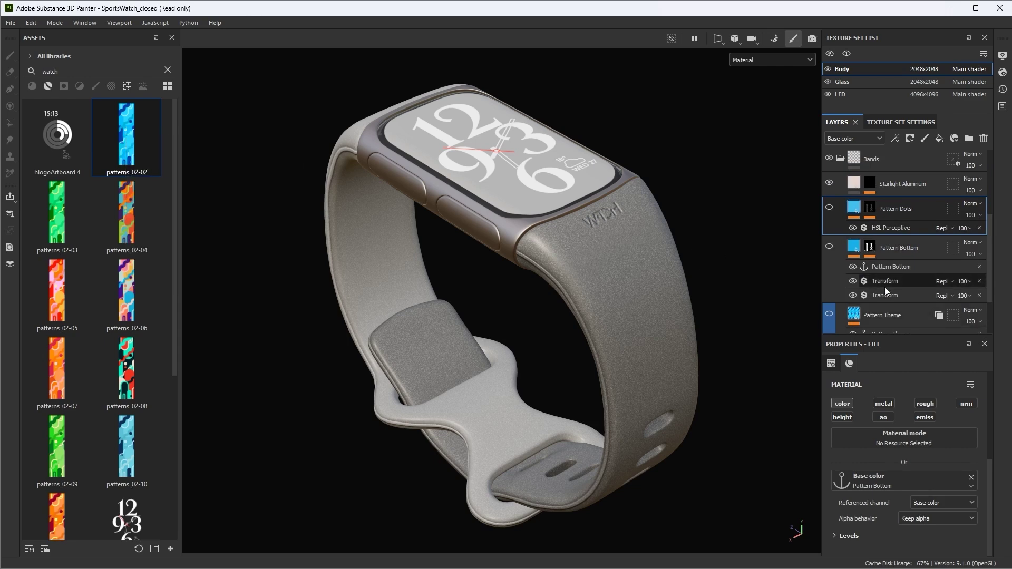
left_click(939, 139)
double_click(884, 208)
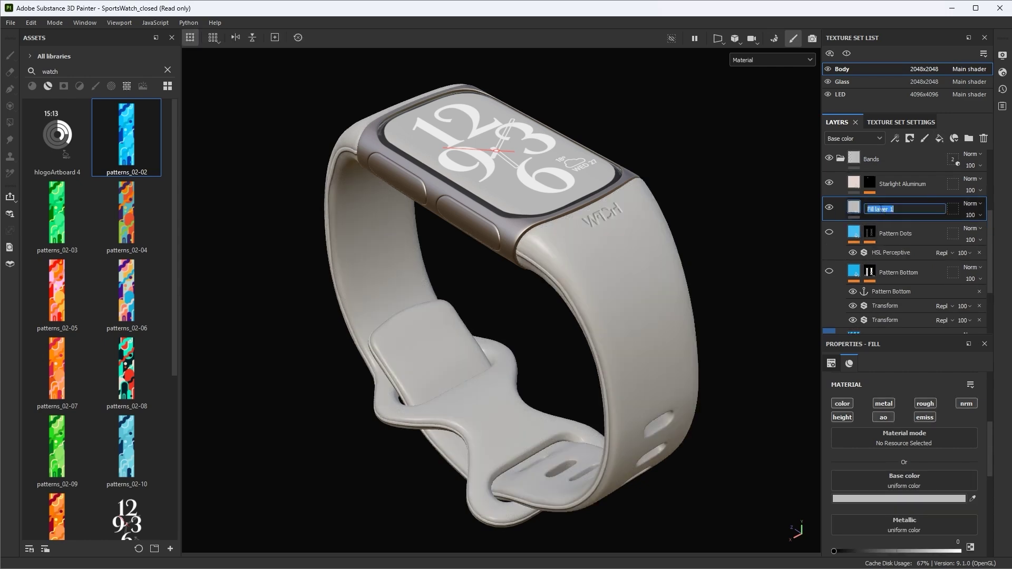
type("Pattern")
key("Return")
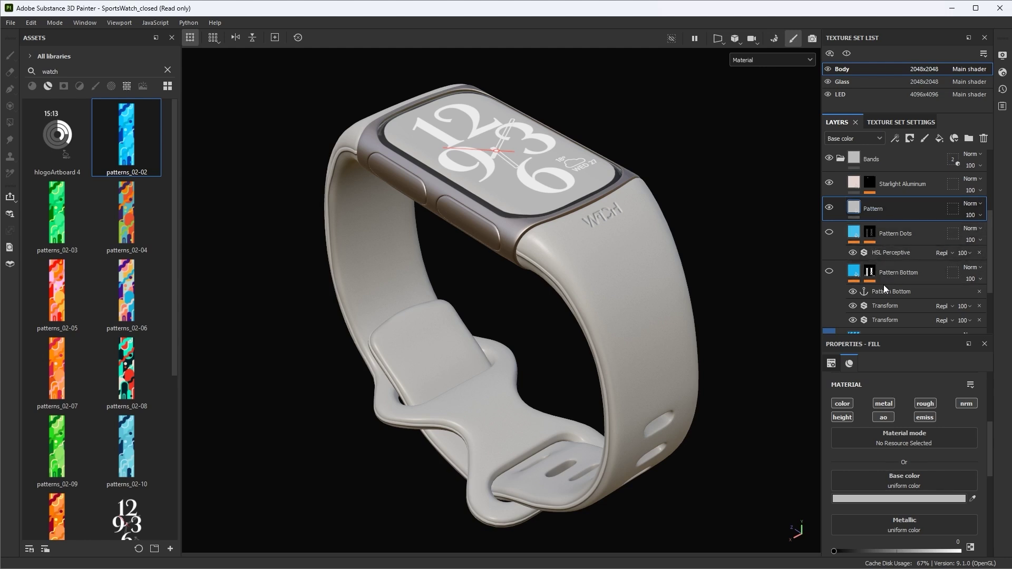
Limit the Pattern layer to the color channel and assign patterns_02-02 as its base color
left_click(847, 402)
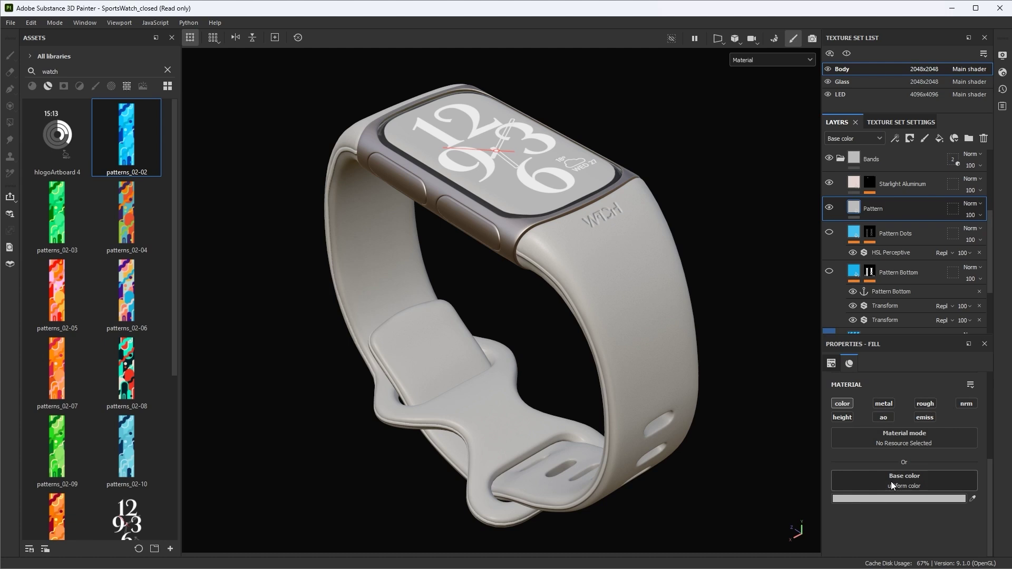
left_click_drag(131, 130, 853, 482)
left_click_drag(650, 386, 535, 311, "alt")
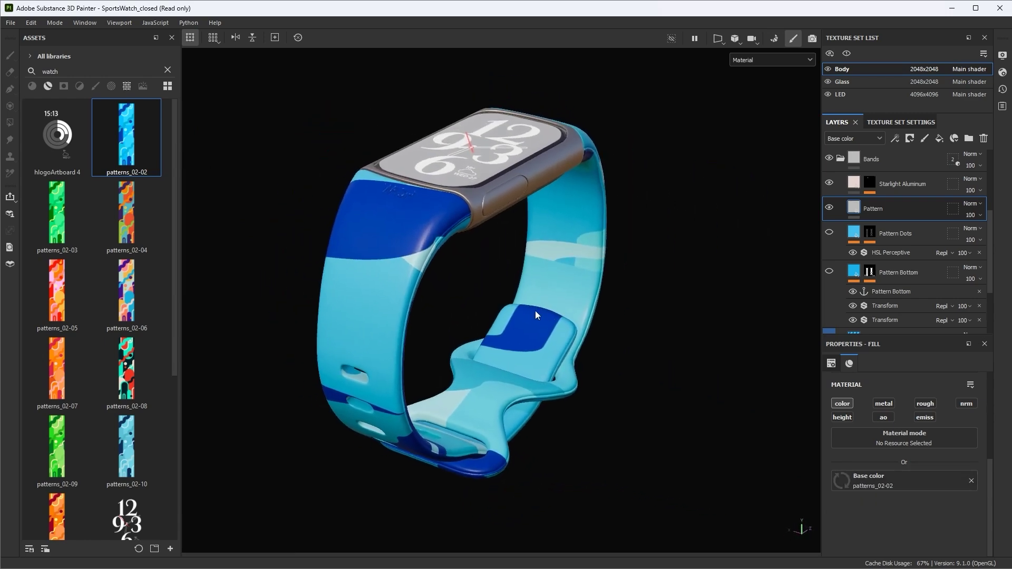
Show the 3D and 2D views side by side and narrow the pattern's UV projection to a horizontal tiling of about 2.75
left_click(831, 363)
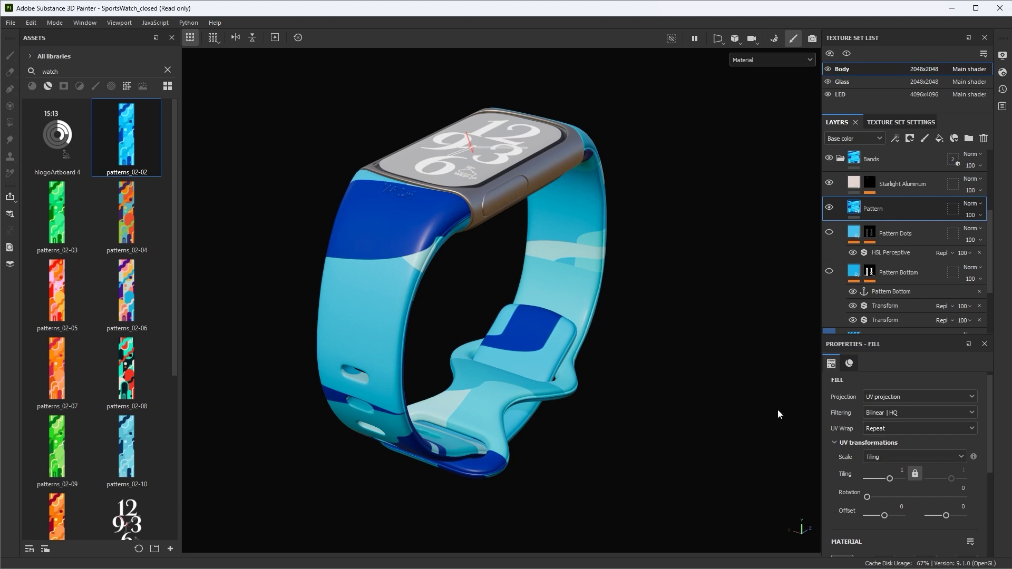
left_click(717, 43)
left_click(722, 52)
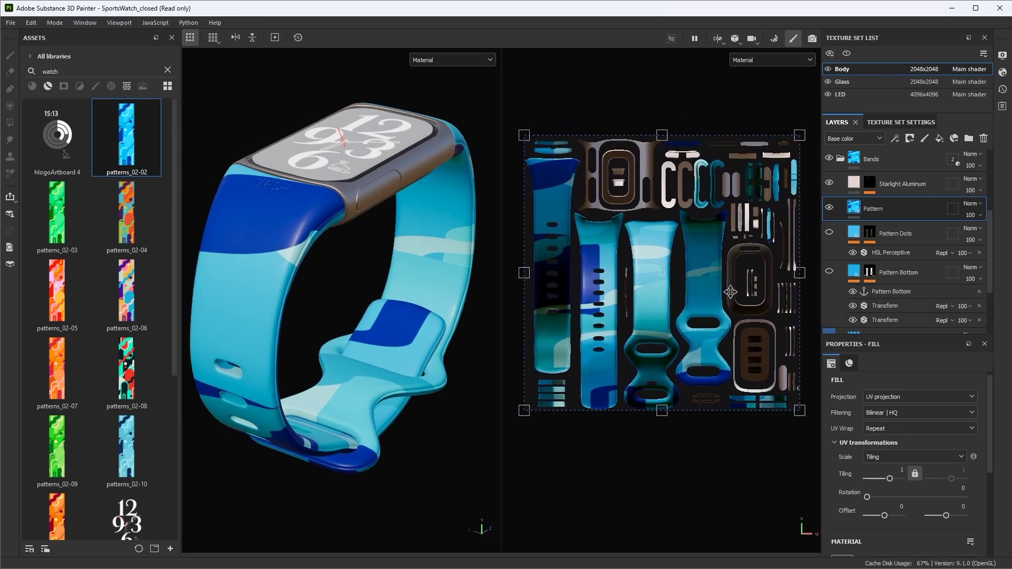
left_click(828, 69)
left_click(828, 69)
scroll(404, 272, "up", 2)
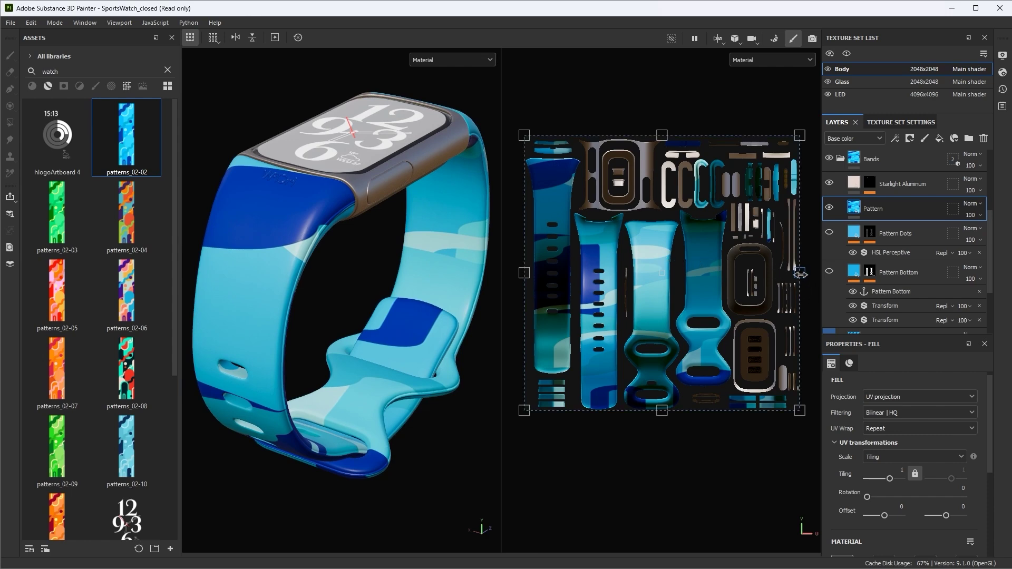
left_click_drag(800, 274, 624, 284)
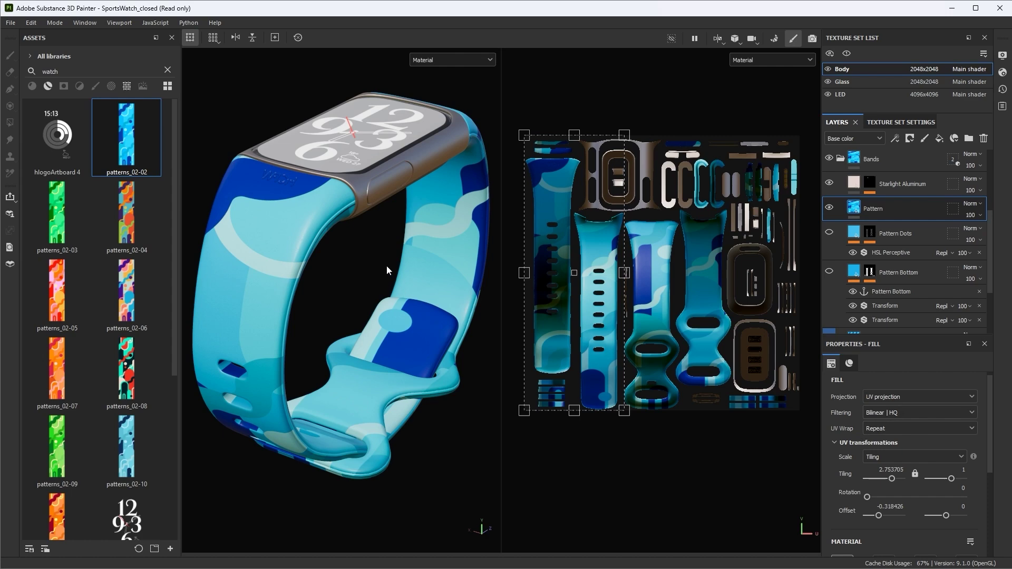
Shift the pattern's UV projection slightly down to a vertical offset of about -0.05 and return to the 3D-only view
left_click_drag(387, 270, 417, 253, "alt")
left_click_drag(581, 251, 581, 266)
left_click_drag(364, 227, 400, 293, "alt")
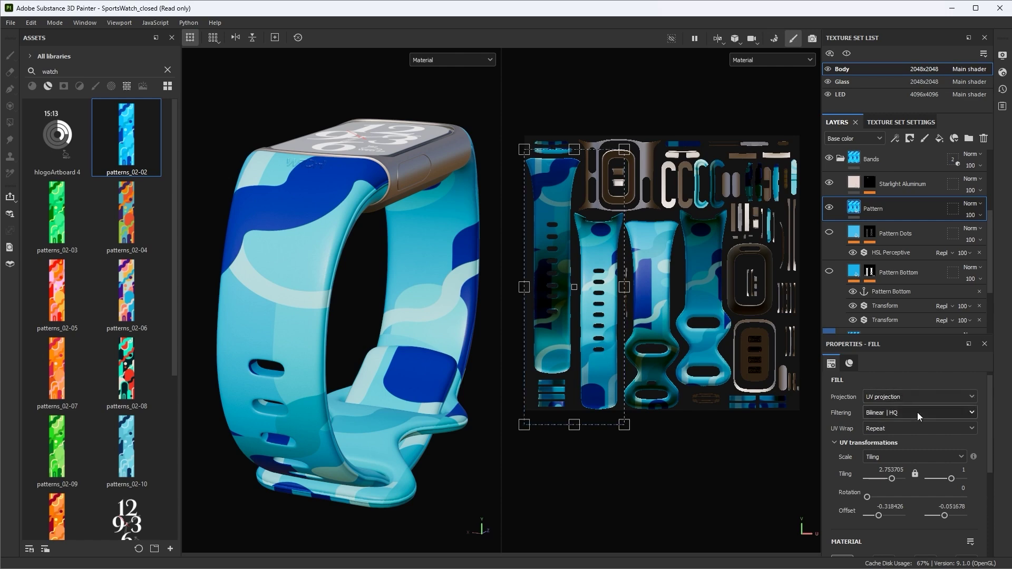
left_click(716, 44)
left_click(733, 70)
left_click_drag(678, 211, 586, 288, "alt")
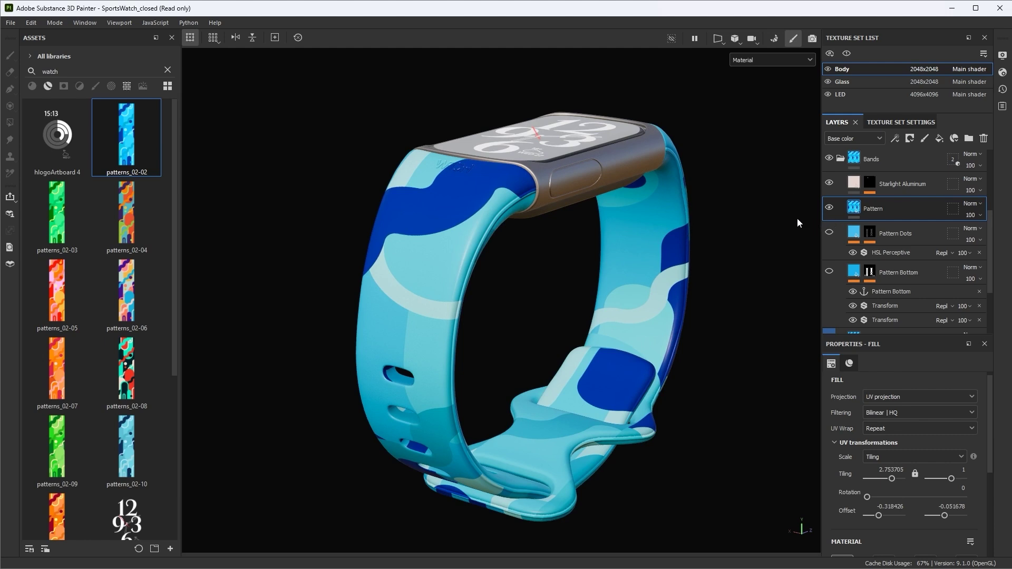
Add an anchor point to the Pattern layer and reselect the layer with its material properties shown
right_click(881, 206)
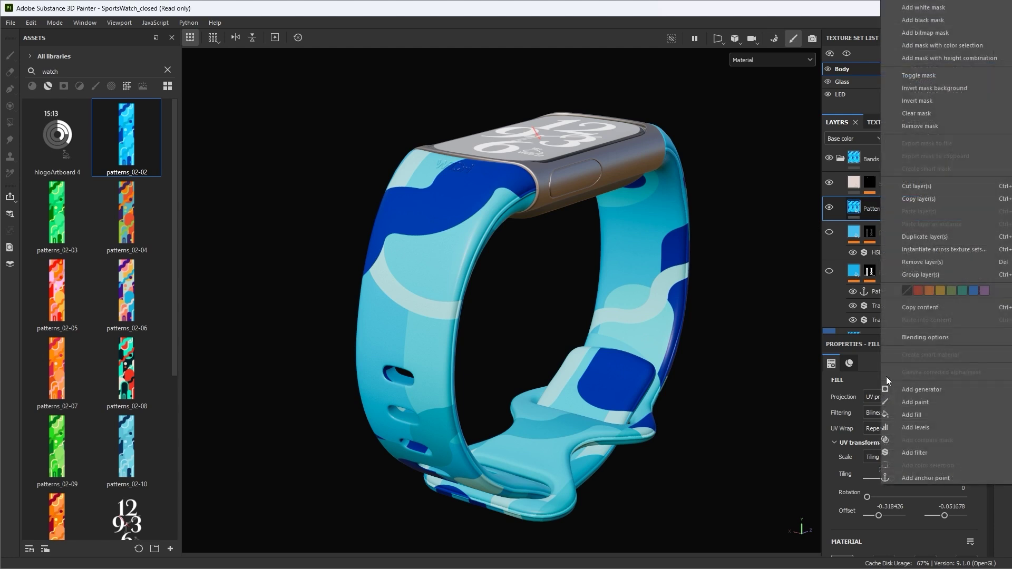
left_click(909, 478)
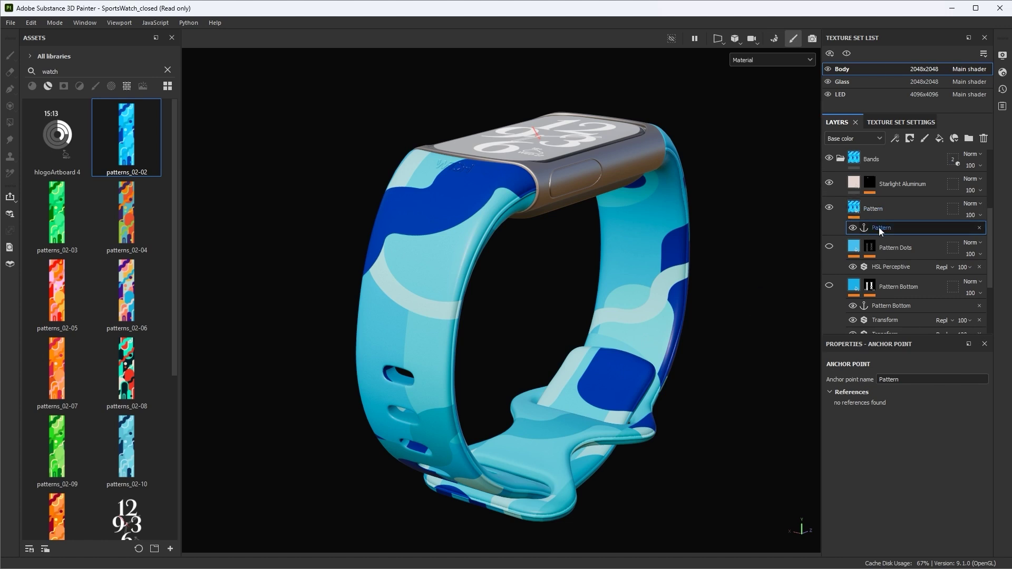
left_click(900, 207)
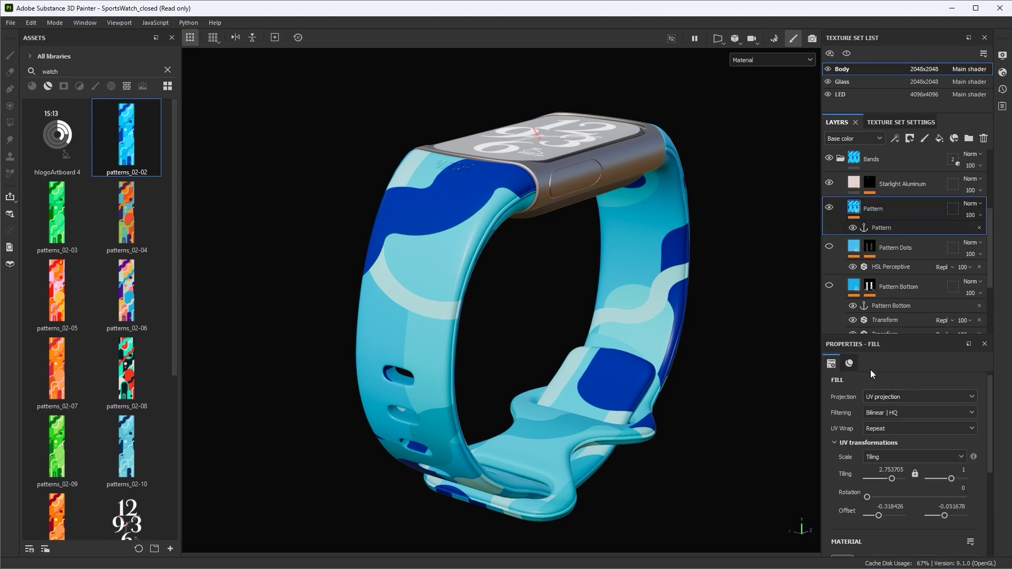
left_click(848, 363)
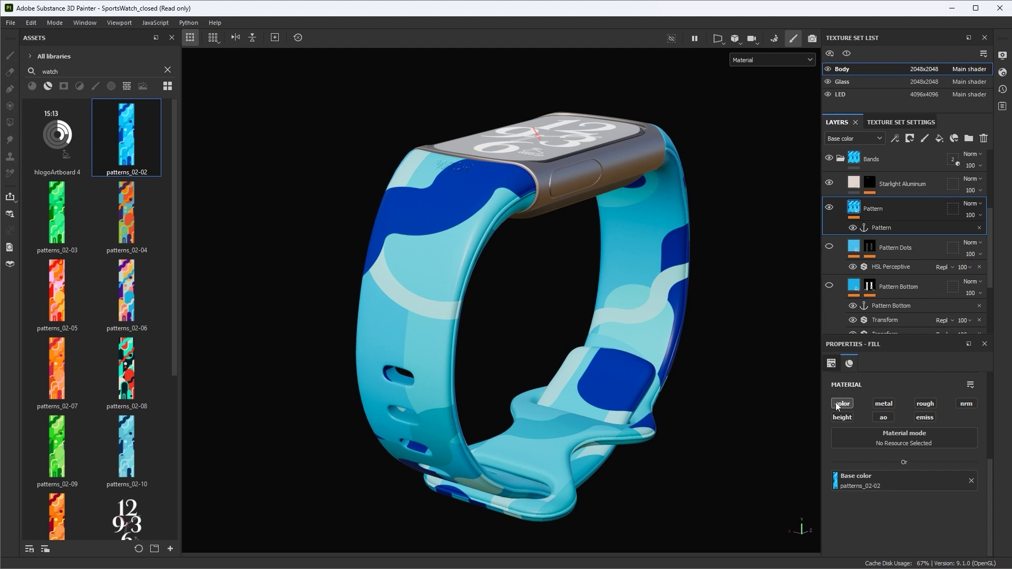
left_click(884, 229)
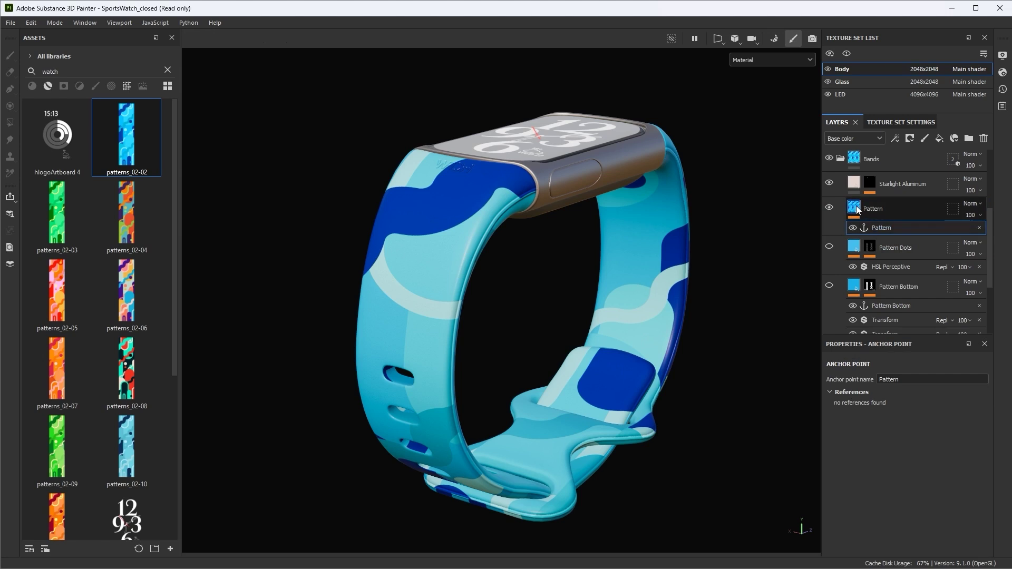
left_click(891, 211)
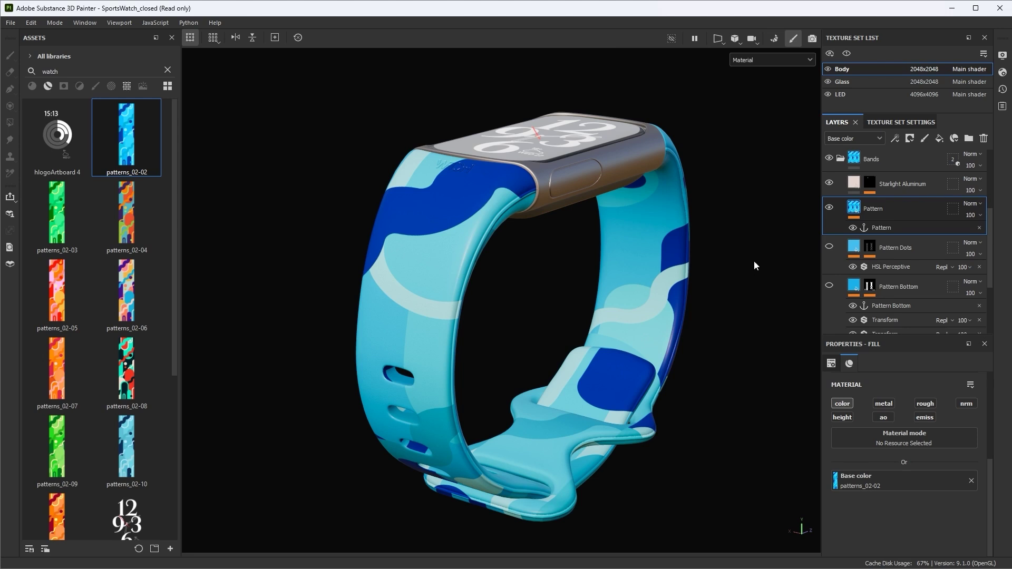
right_click_drag(691, 273, 672, 276, "alt")
left_click_drag(672, 276, 583, 289, "alt")
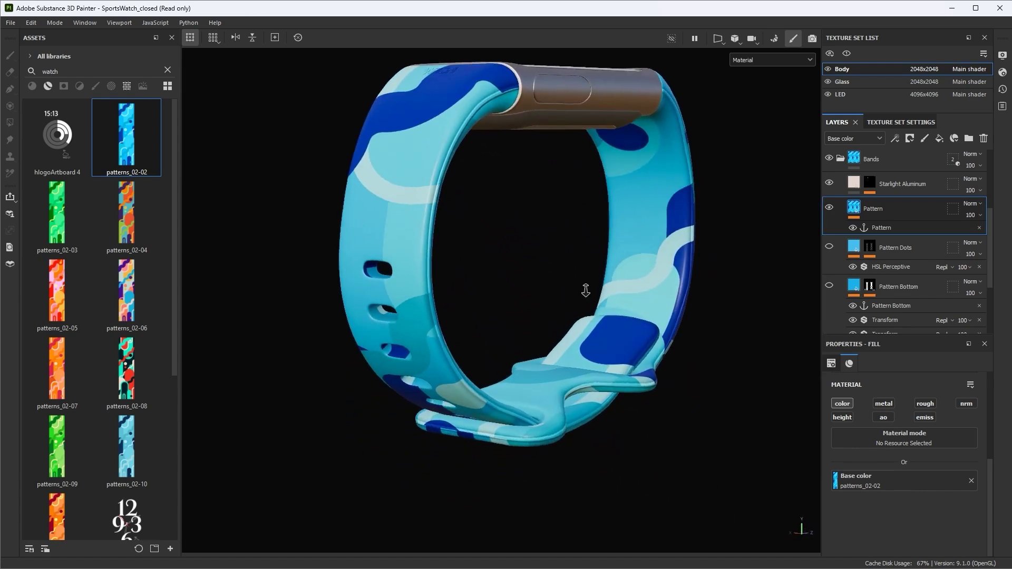
left_click_drag(451, 143, 616, 156, "alt")
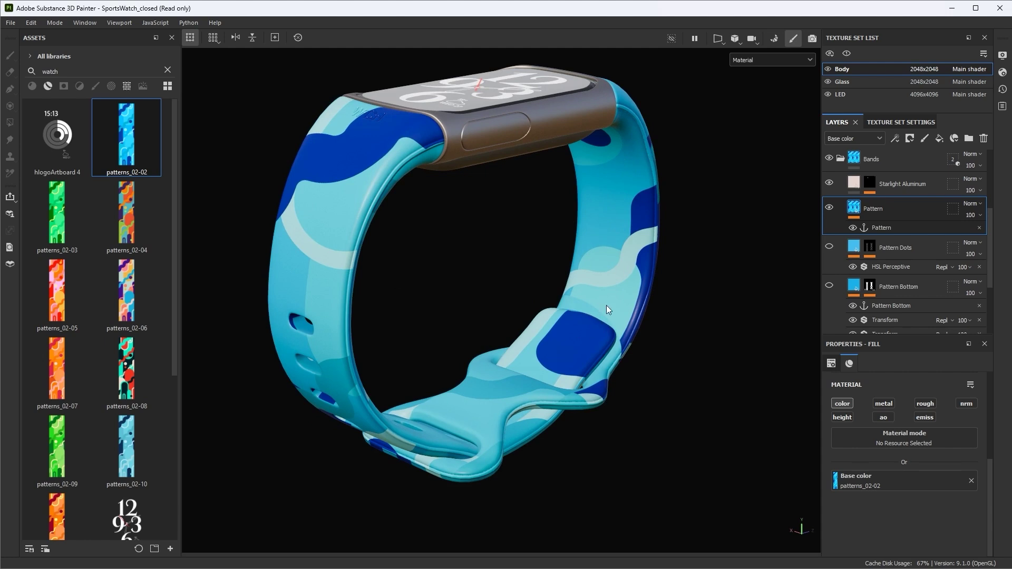
left_click_drag(606, 305, 603, 271, "alt")
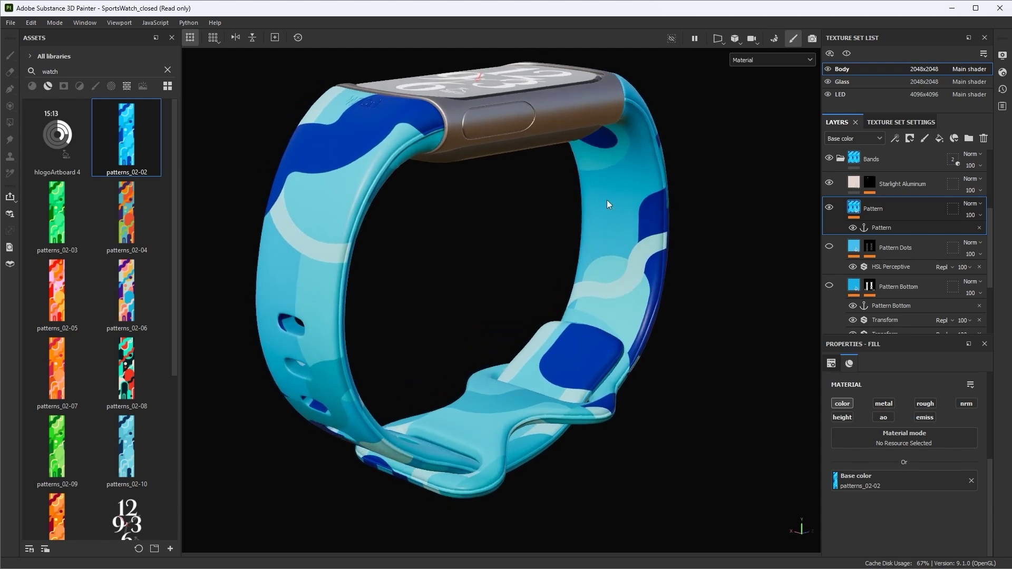
left_click_drag(635, 263, 633, 220, "alt")
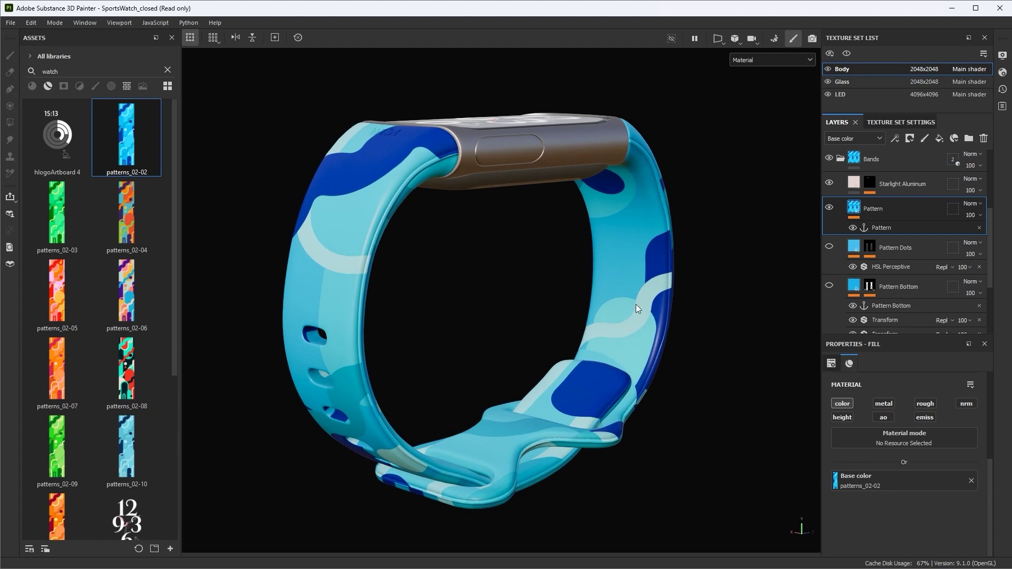
left_click_drag(642, 349, 605, 340, "alt")
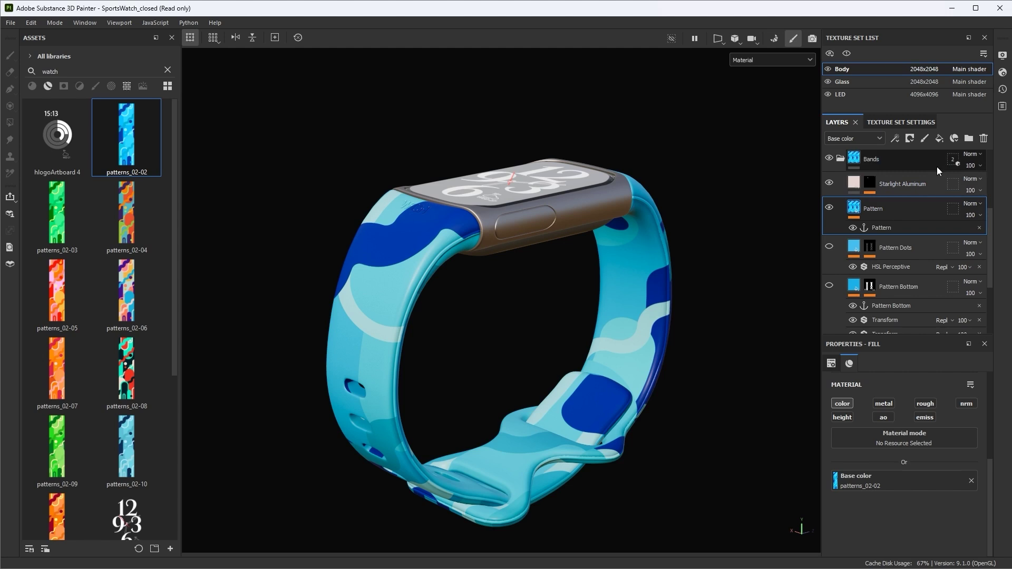
Create a folder above the Pattern layer and name it Band Inside
left_click(967, 138)
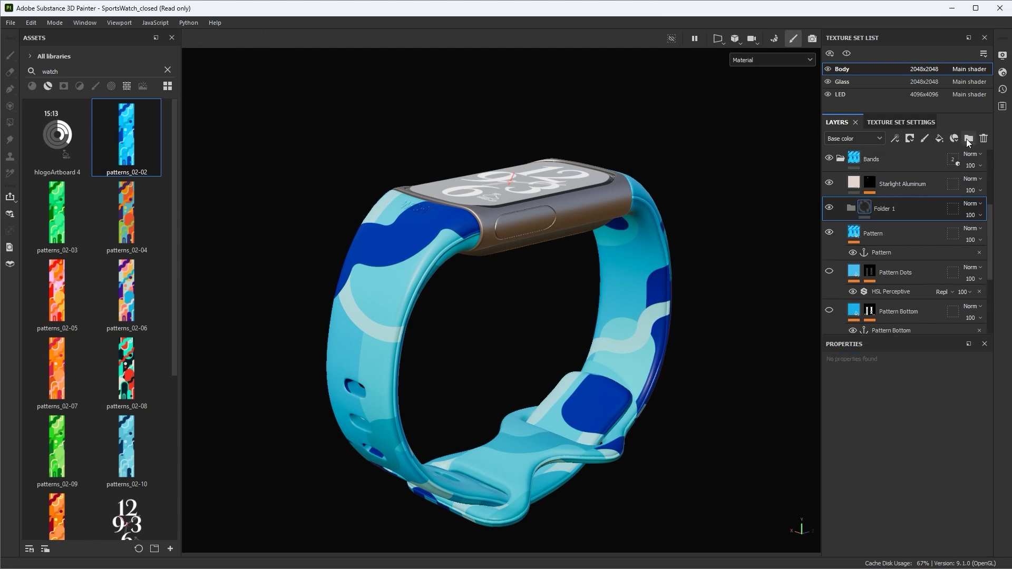
double_click(880, 205)
key("BackSpace")
type("Band Inside")
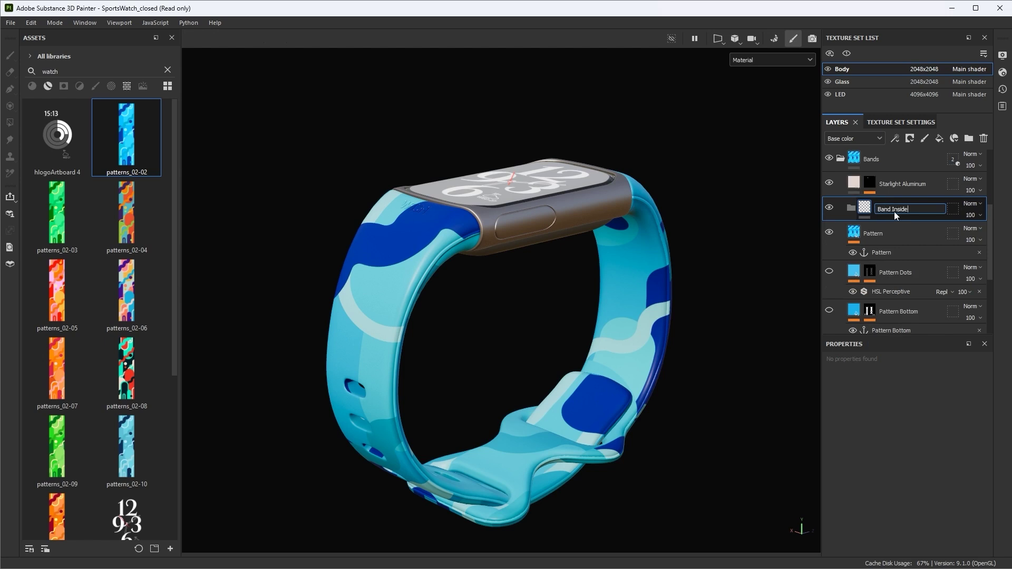
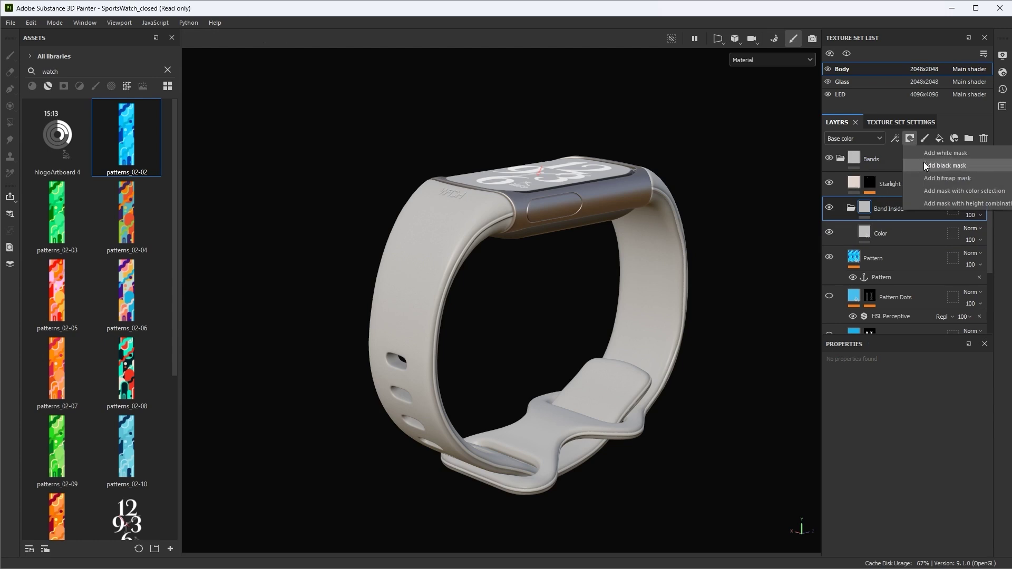
Add a Paint effect to the Band Inside folder's mask and activate Polygon Fill in UV chunk mode
left_click(896, 139)
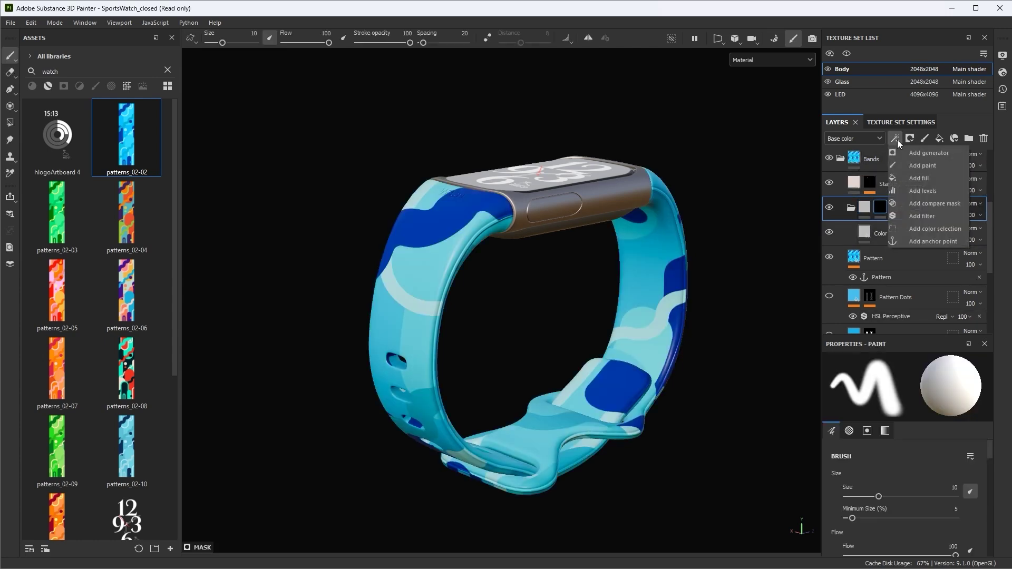
left_click(911, 166)
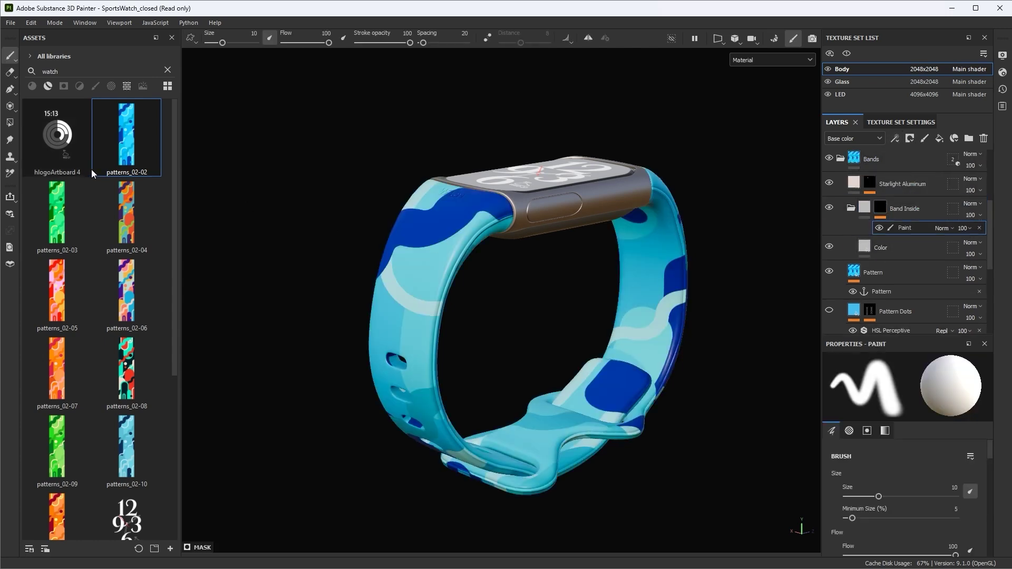
left_click(9, 124)
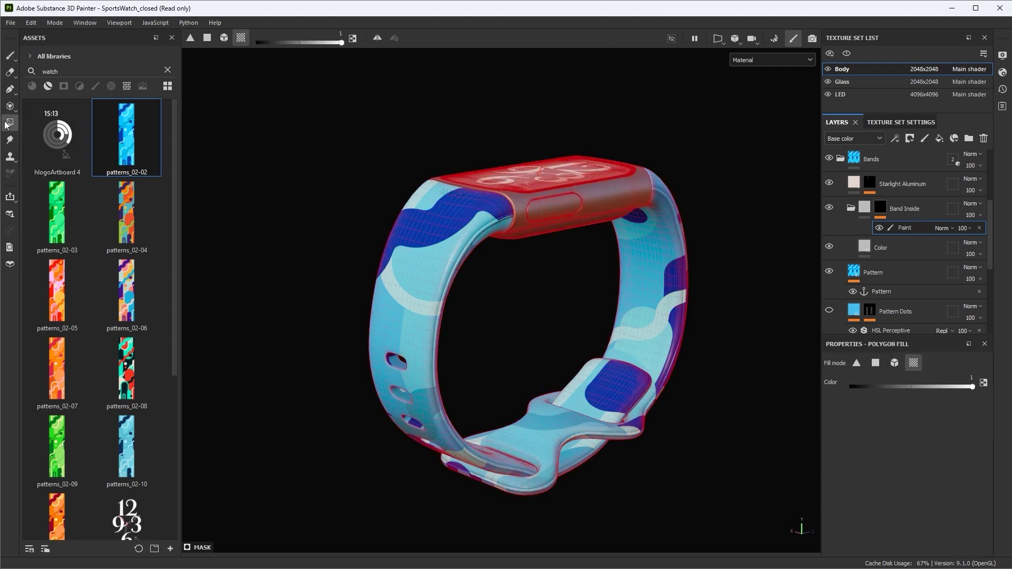
left_click_drag(458, 321, 562, 301, "alt")
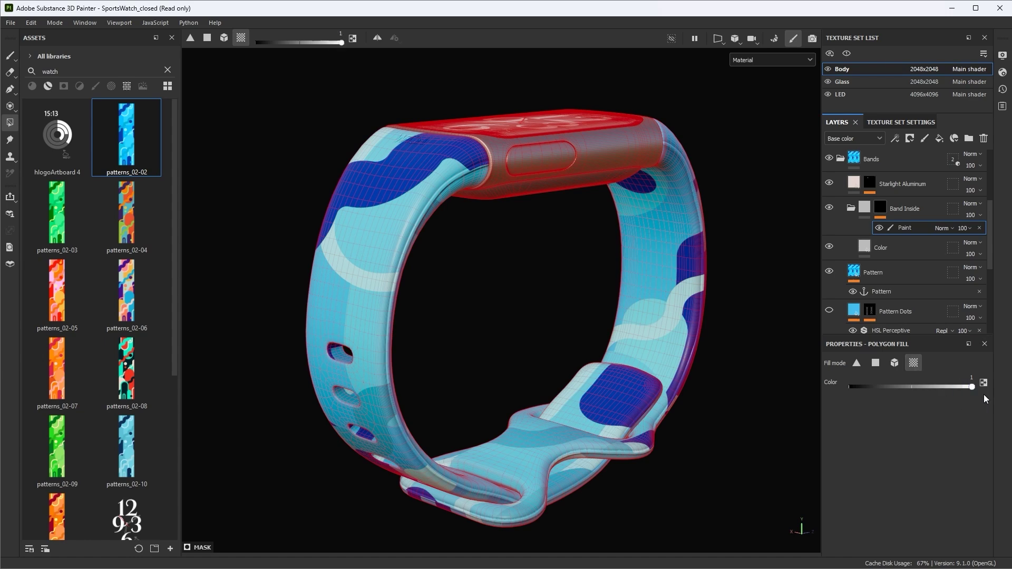
right_click_drag(698, 344, 589, 287, "alt")
Examine the band's UV islands with the 3D and 2D views side by side and return to the 3D-only view
left_click(720, 45)
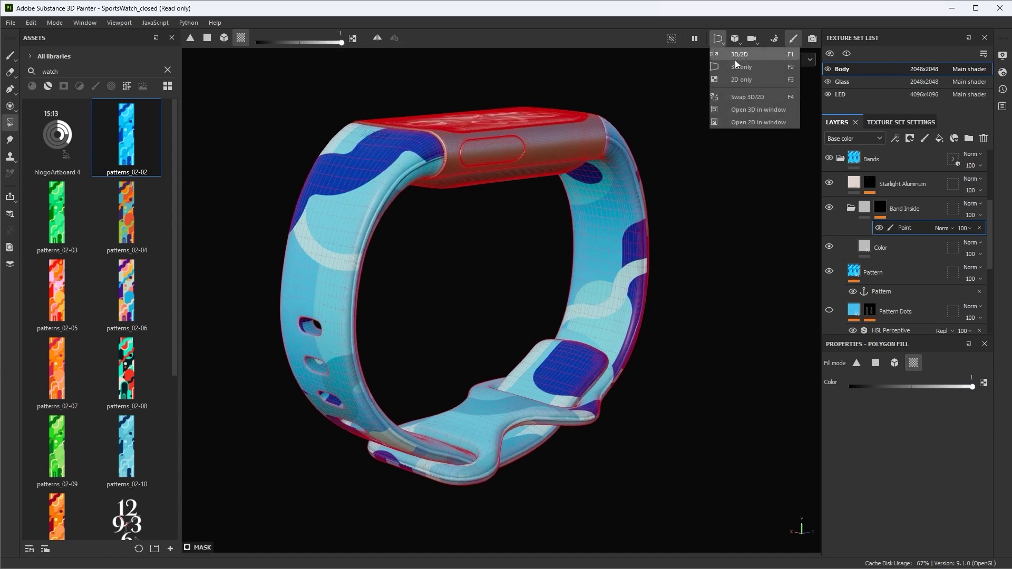
left_click(735, 58)
right_click_drag(697, 261, 691, 343, "alt")
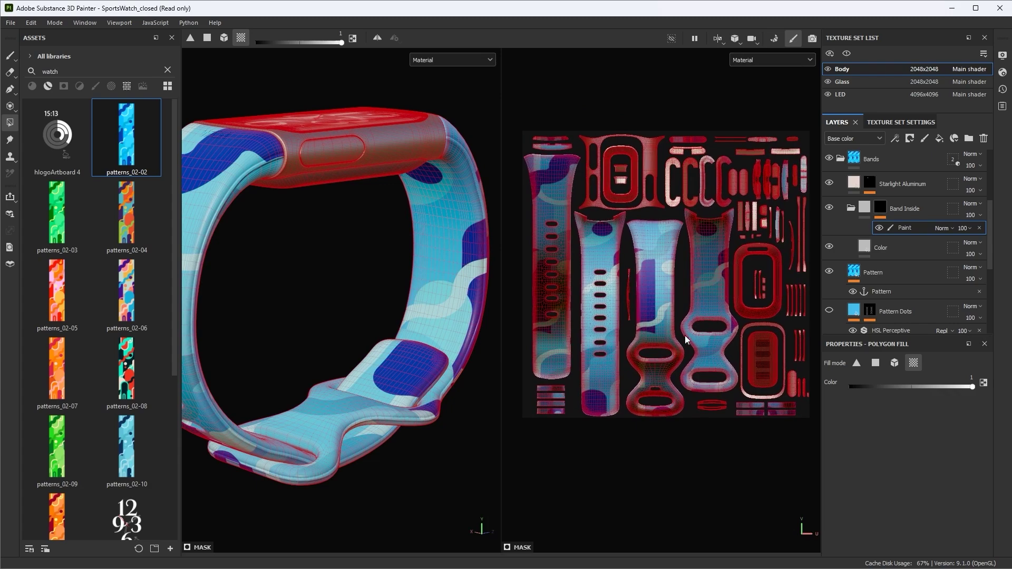
left_click_drag(450, 289, 452, 260, "alt")
right_click_drag(652, 295, 665, 331, "alt")
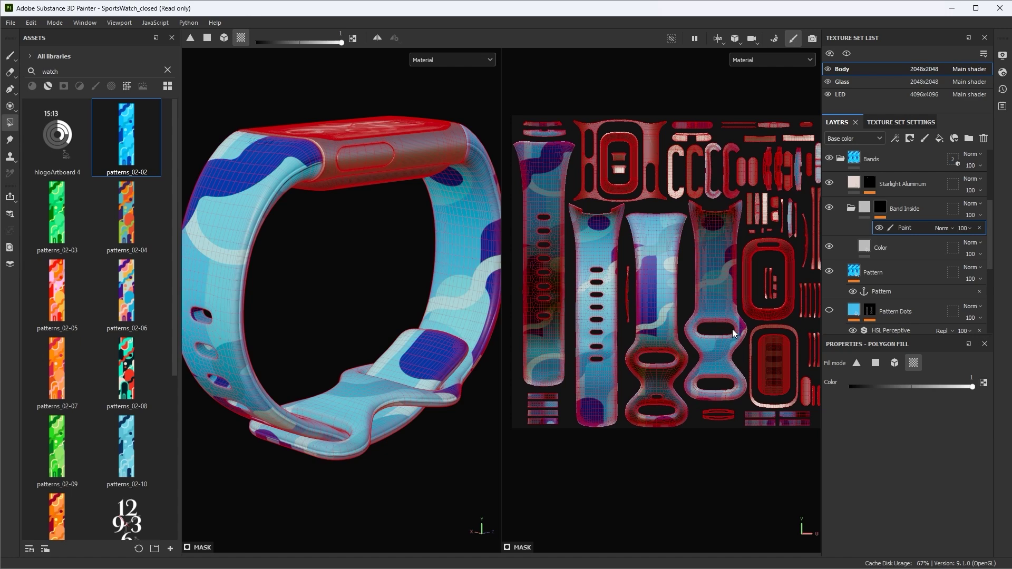
left_click(718, 38)
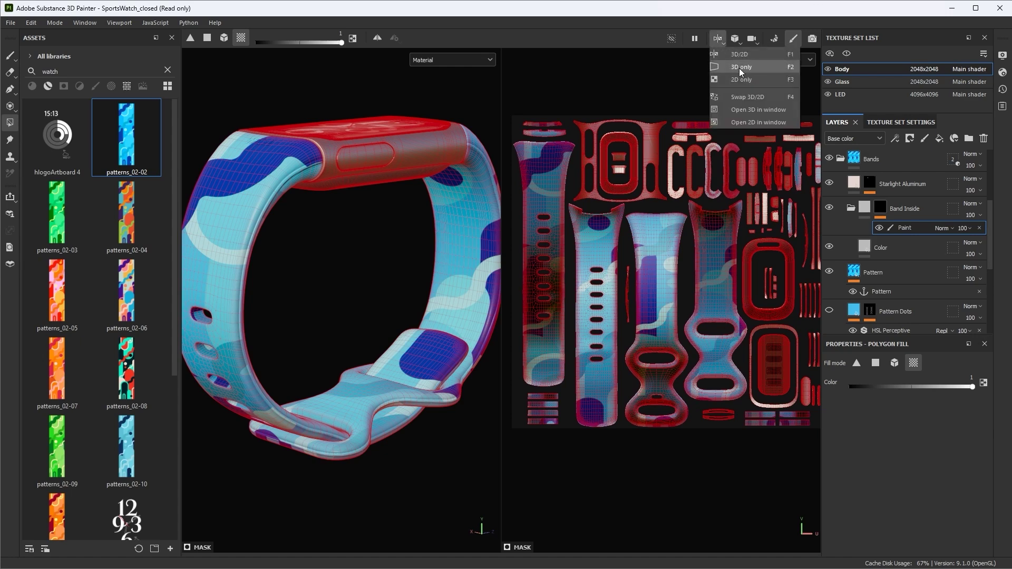
left_click(739, 69)
Polygon-fill the band's inner surfaces and the walls of its strap holes into the Band Inside mask
left_click_drag(637, 267, 582, 314, "alt")
left_click_drag(603, 265, 487, 220, "alt")
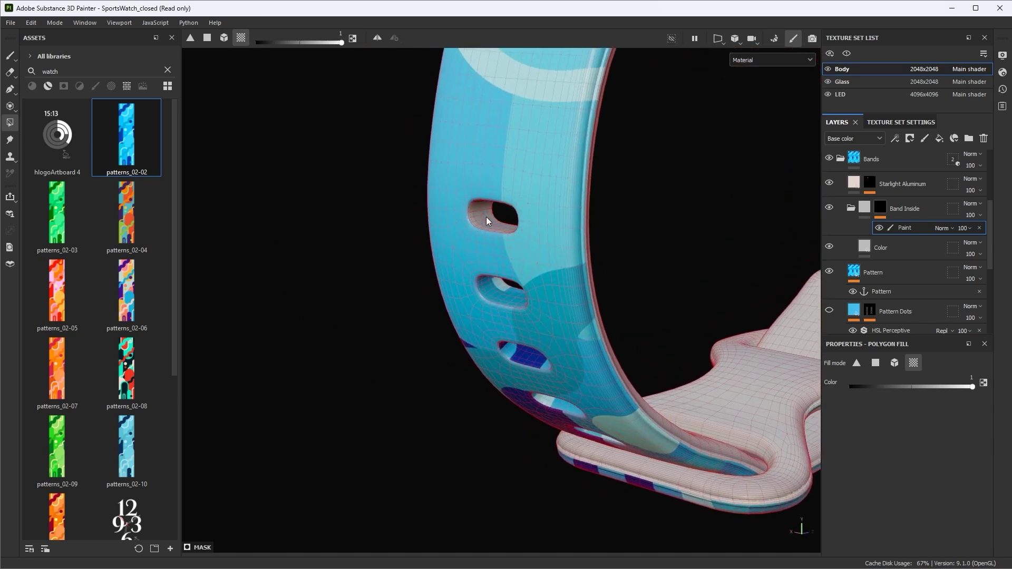
left_click_drag(514, 349, 567, 253, "alt")
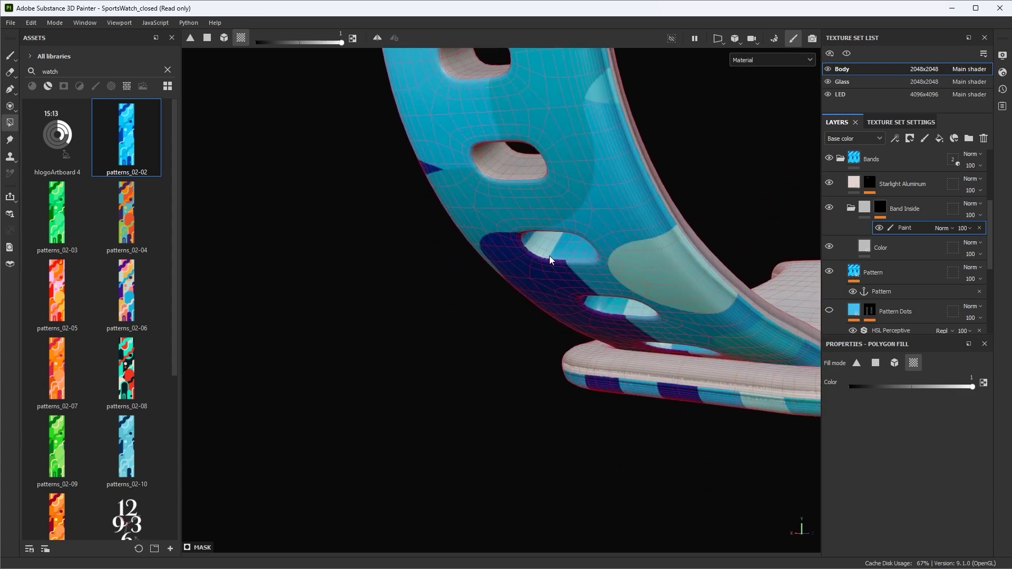
left_click(550, 249)
left_click(623, 306)
left_click_drag(623, 306, 616, 254, "alt")
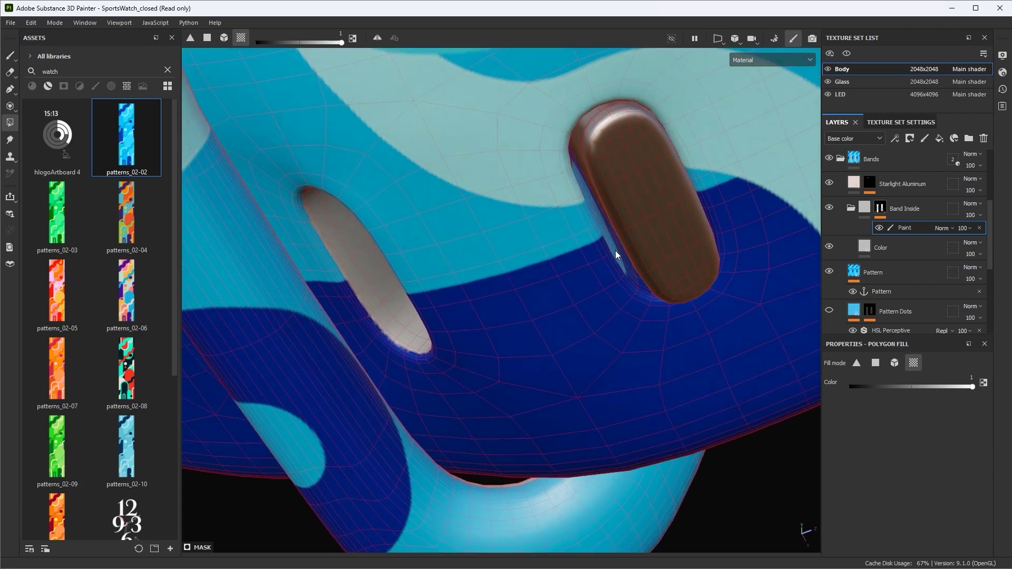
Inspect the Band Inside mask on its own, switch to the Paint tool and return to the material view
right_click_drag(614, 248, 390, 106, "alt")
left_click_drag(391, 106, 801, 200, "alt")
left_click(879, 208, "alt")
left_click_drag(711, 242, 685, 253, "alt")
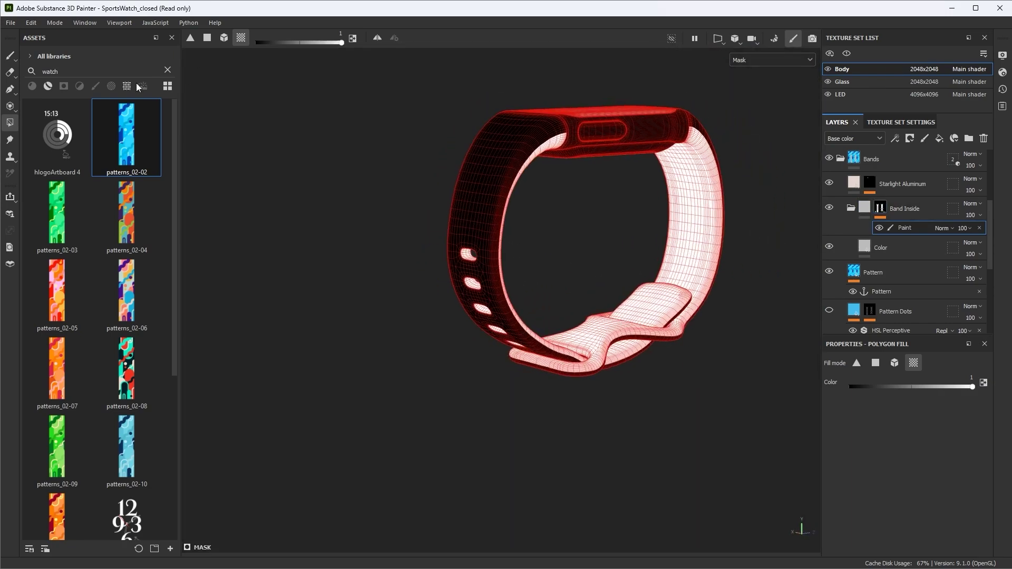
left_click(10, 55)
mouse_move(519, 226)
left_mouse_down("alt")
mouse_move(520, 292)
mouse_move(506, 291)
mouse_move(532, 274)
mouse_move(649, 249)
left_mouse_up("alt")
key("m")
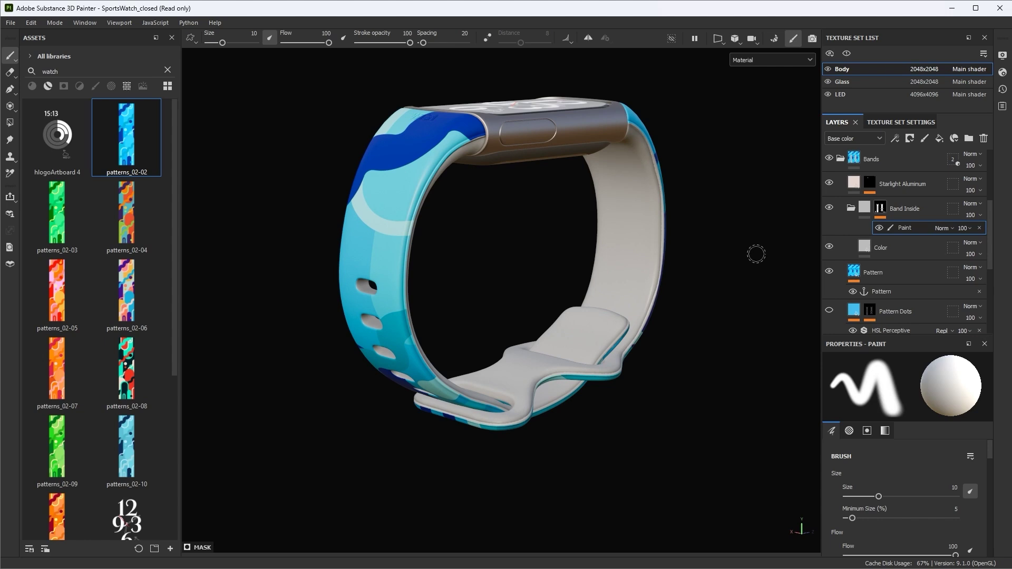
Set the Color layer's base color to the light blue sampled from the band's outer pattern
left_click(889, 274)
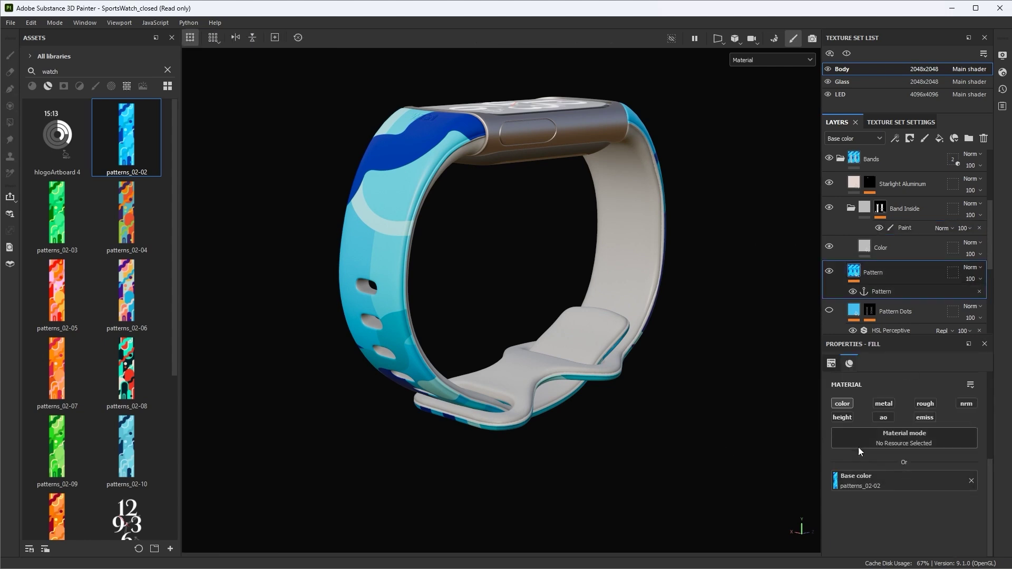
left_click(913, 246)
left_click_drag(648, 282, 589, 284, "alt")
left_click(972, 498)
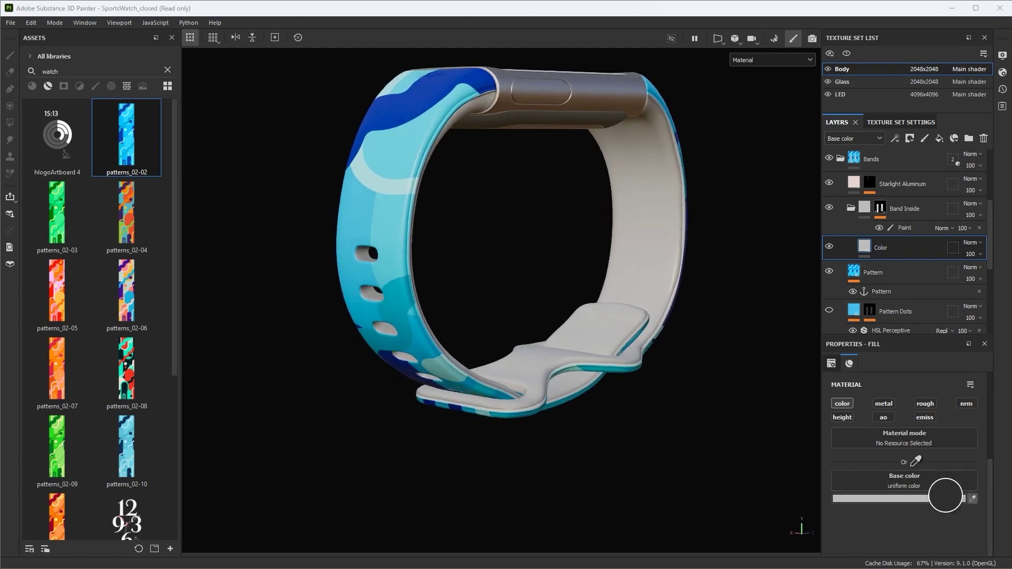
left_click(394, 152)
left_click_drag(559, 251, 612, 323, "alt")
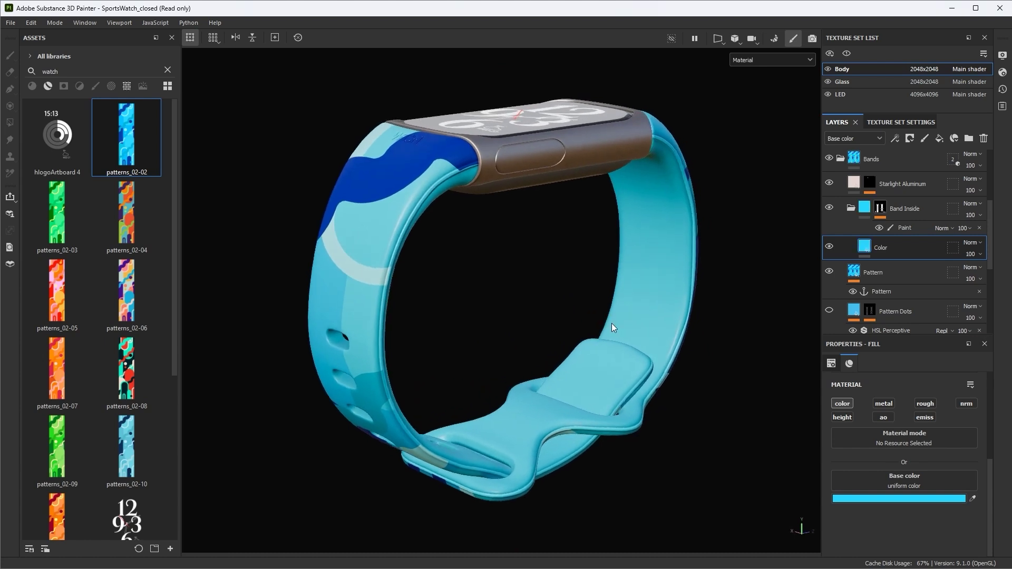
left_click_drag(580, 320, 563, 310, "alt")
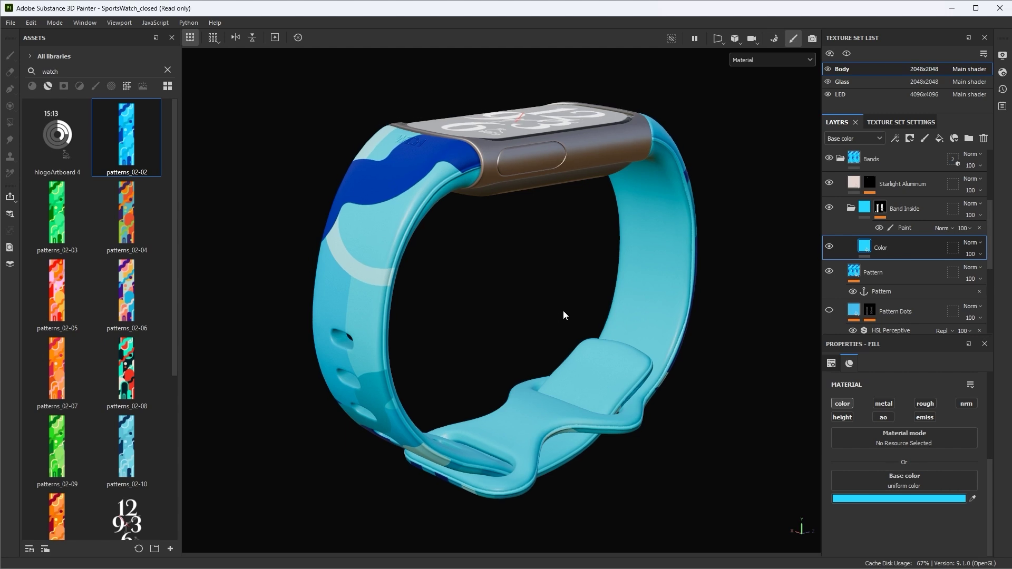
Assign patterns_02-07 as the Pattern layer's base color
left_click(893, 271)
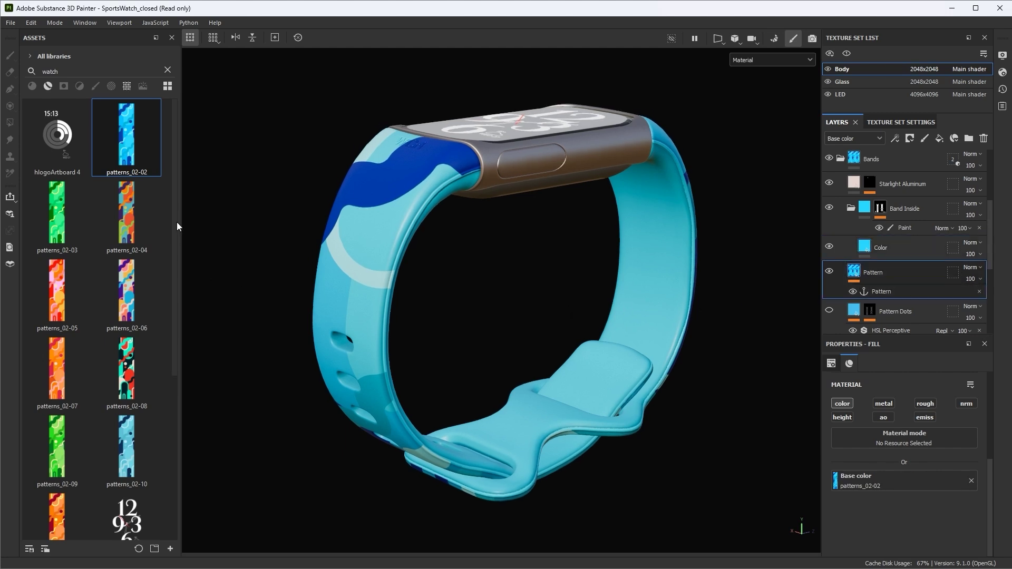
left_click_drag(72, 366, 903, 481)
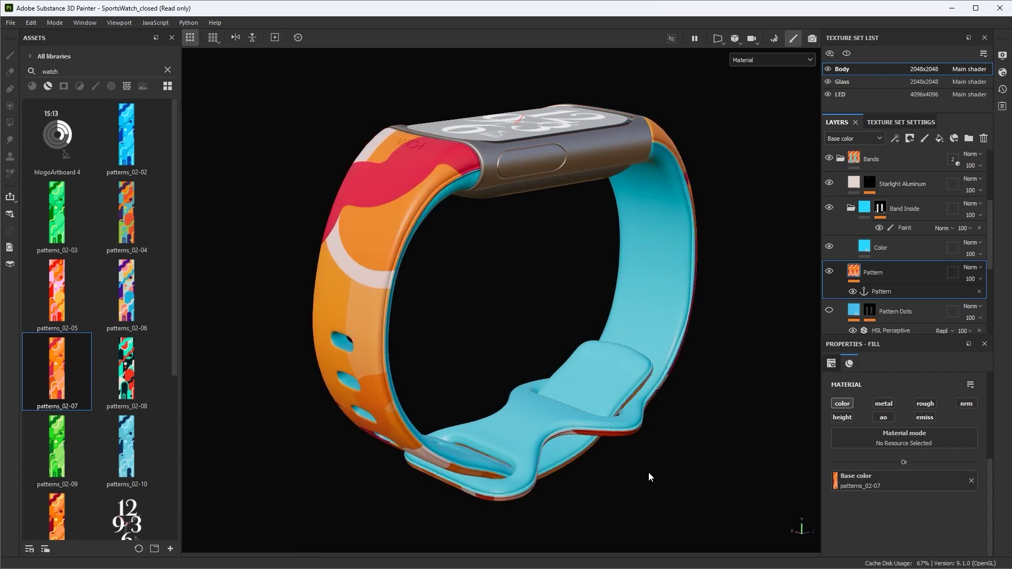
left_click_drag(623, 443, 591, 369, "alt")
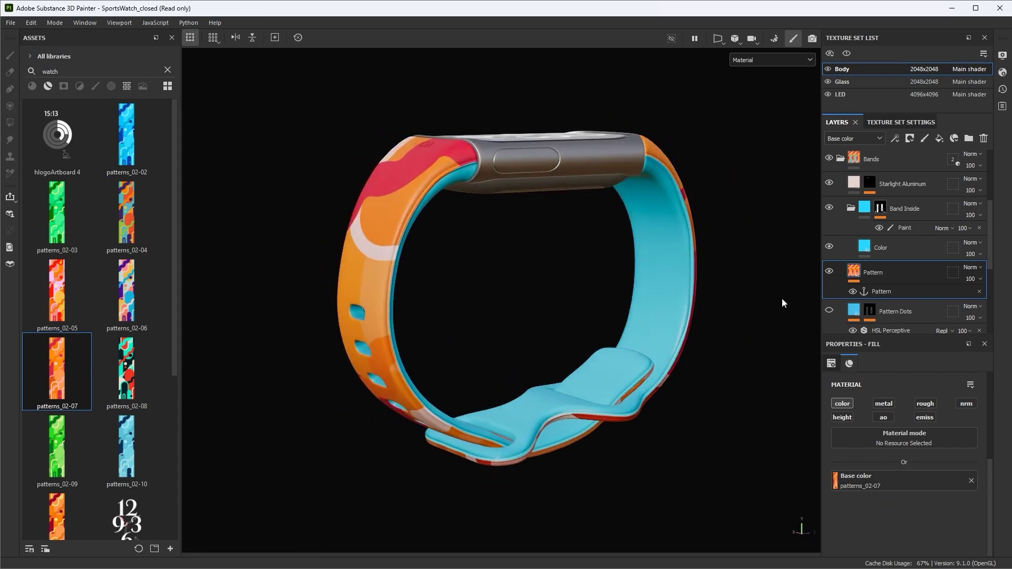
Set the Color layer's base color to the orange sampled from the band's outer pattern
left_click(895, 249)
left_click(973, 498)
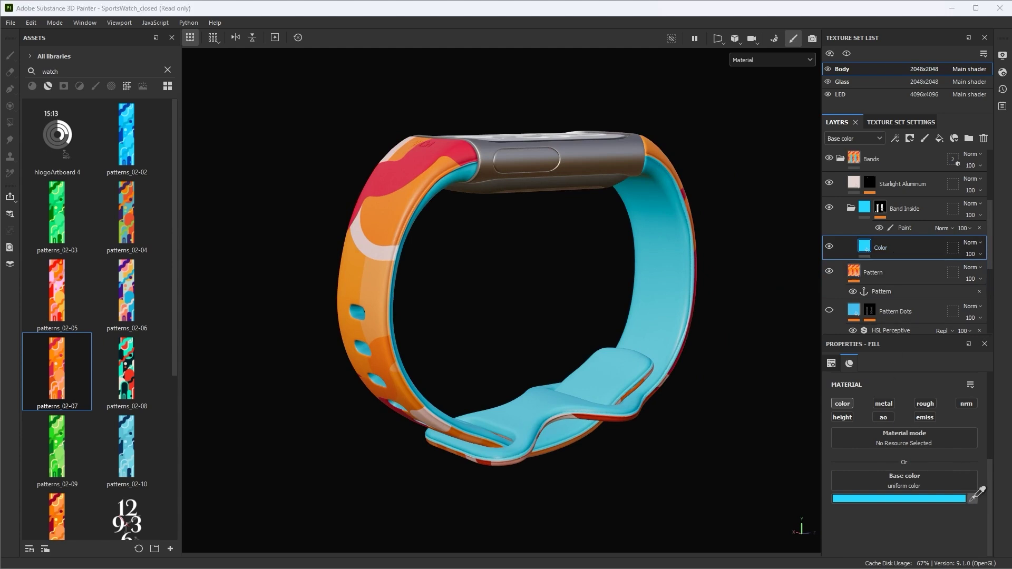
left_click(349, 272)
left_click_drag(681, 355, 629, 356, "alt")
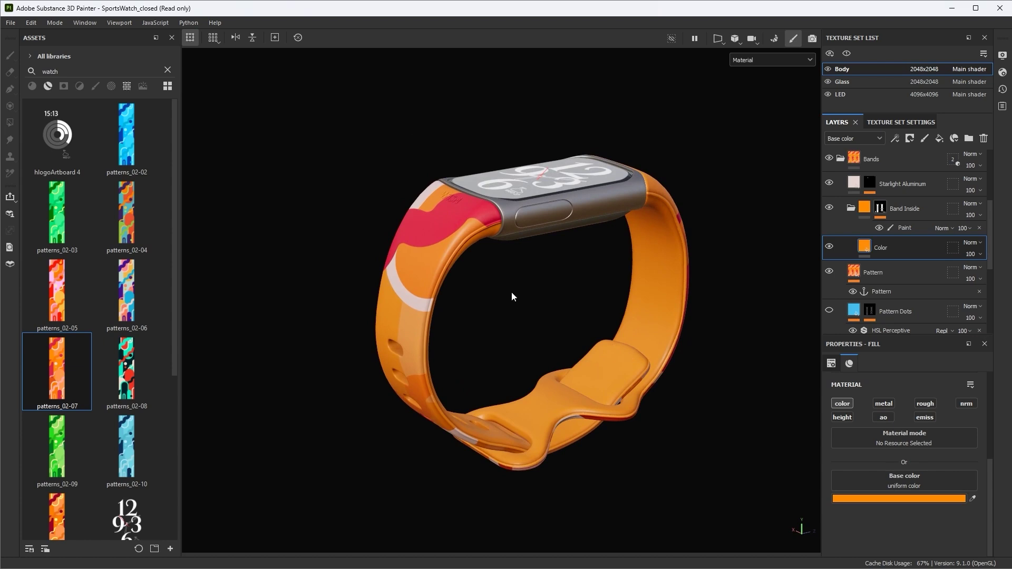
Try patterns_02-03 as the Pattern layer's base color and replace it with patterns_02-02
left_click(913, 275)
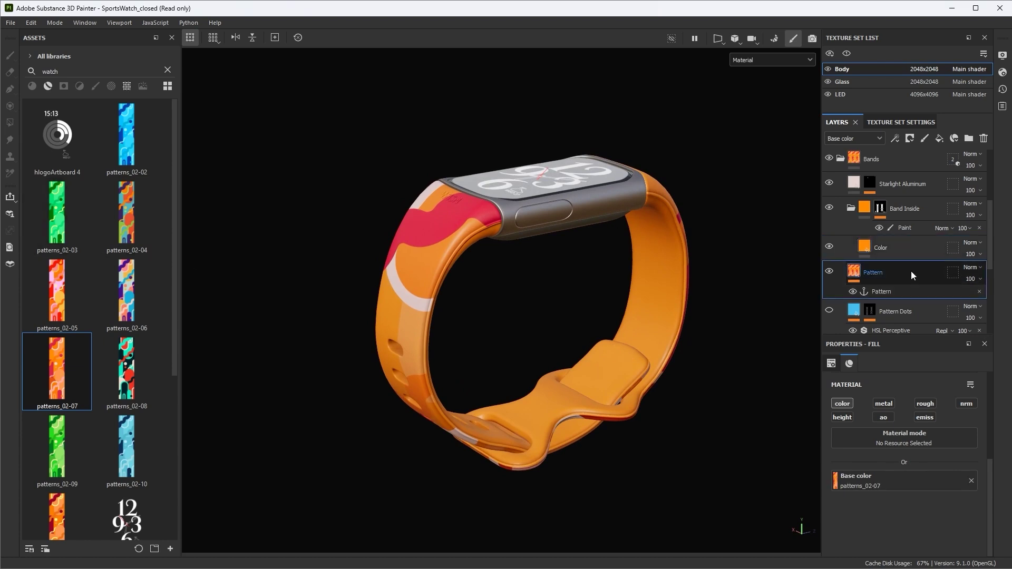
left_click_drag(61, 215, 863, 488)
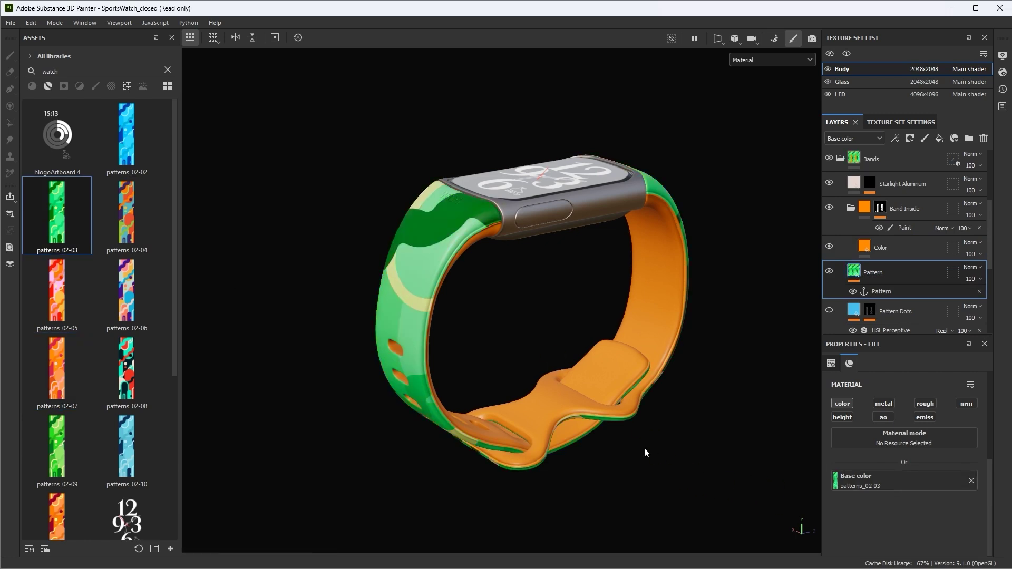
left_click_drag(126, 140, 895, 488)
left_click_drag(723, 409, 609, 364, "alt")
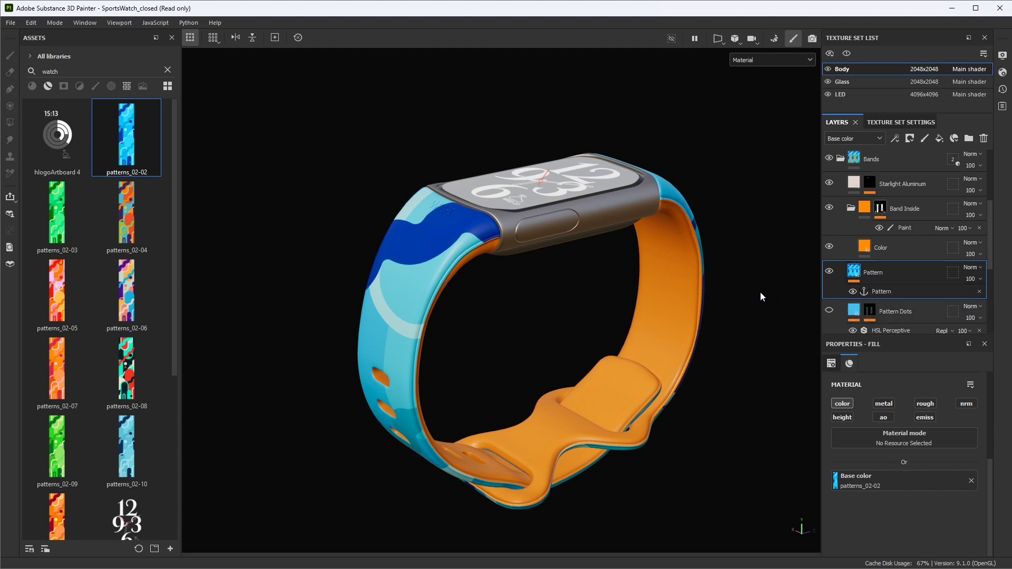
Link the Color layer's base color to the Pattern anchor point with Base color as the referenced channel
left_click(893, 249)
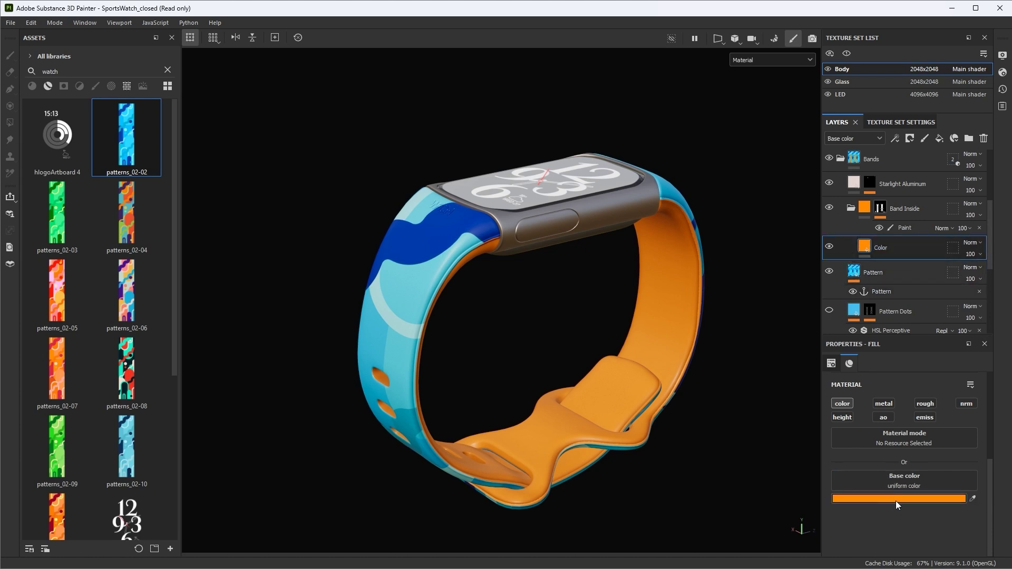
left_click(846, 481)
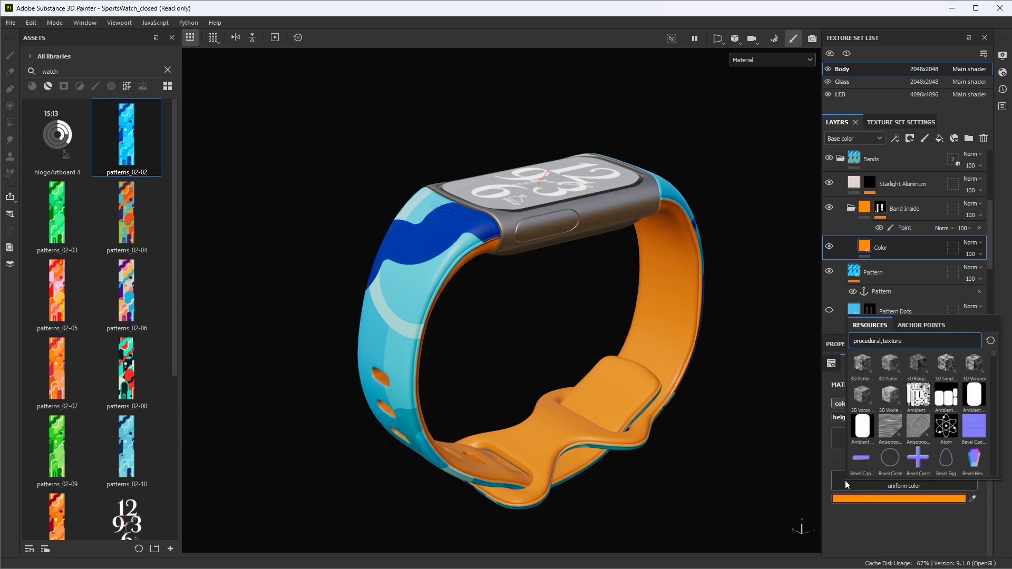
left_click(921, 325)
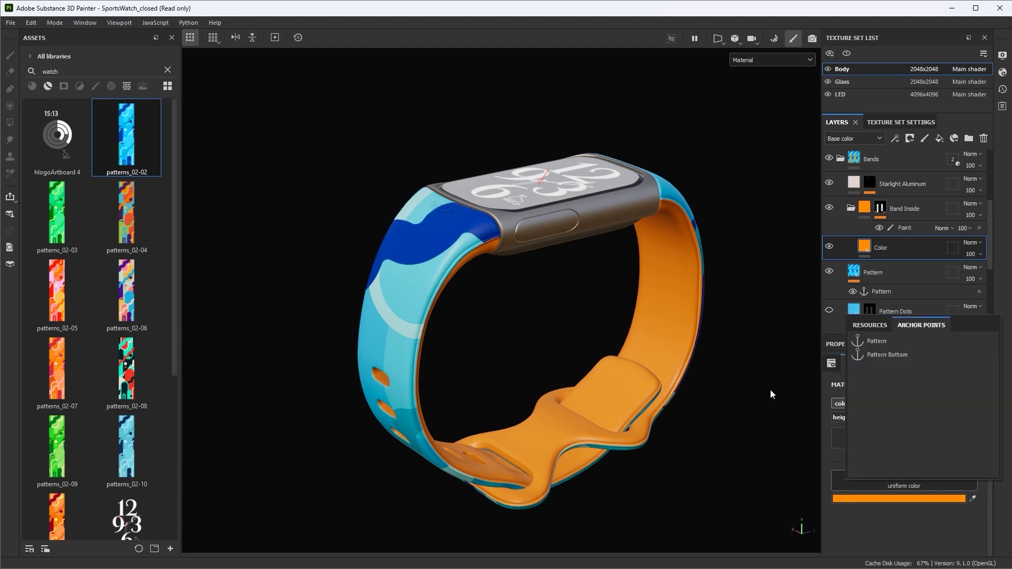
left_click(877, 341)
left_click_drag(738, 393, 737, 358, "alt")
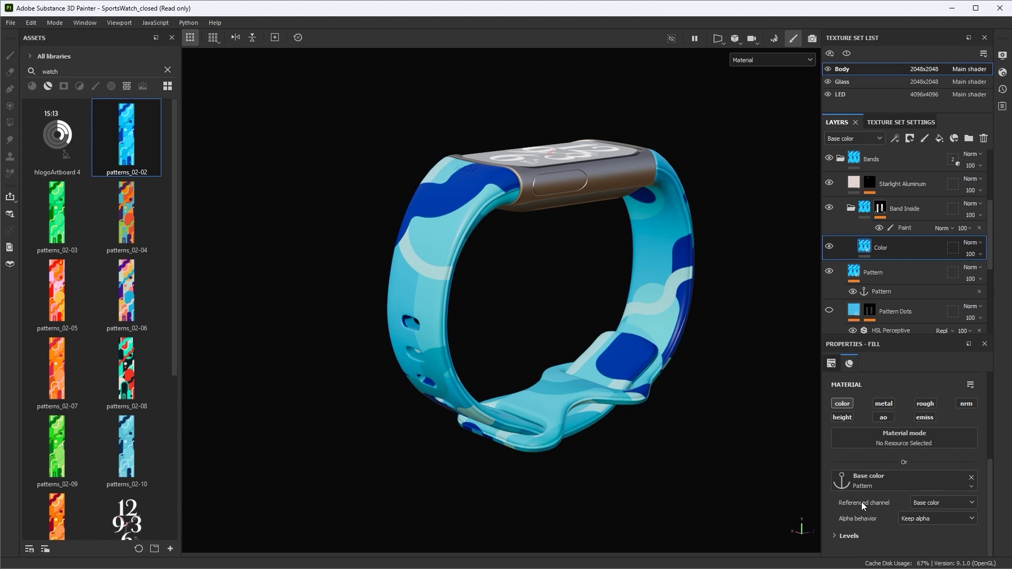
left_click(946, 504)
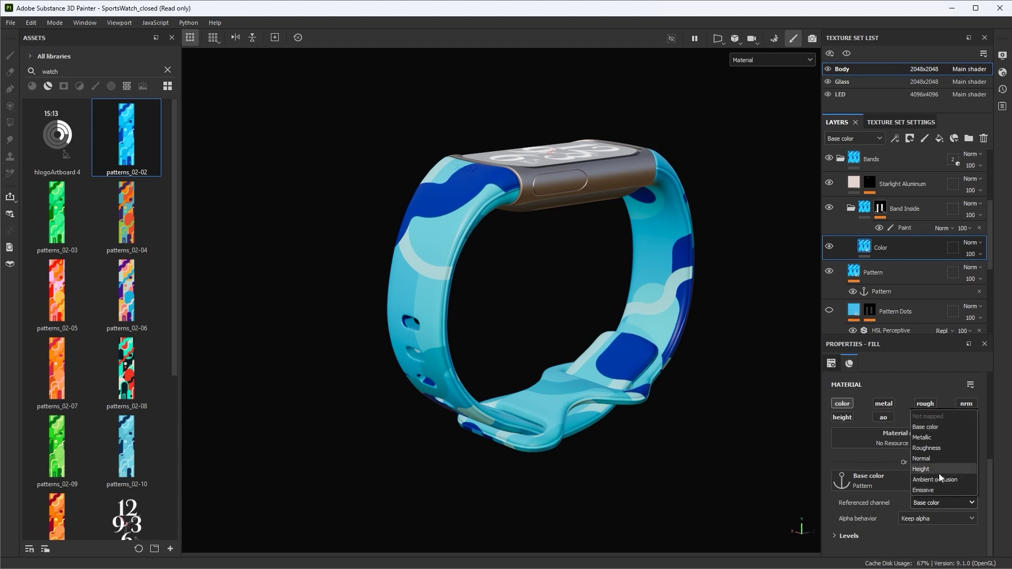
left_click(931, 421)
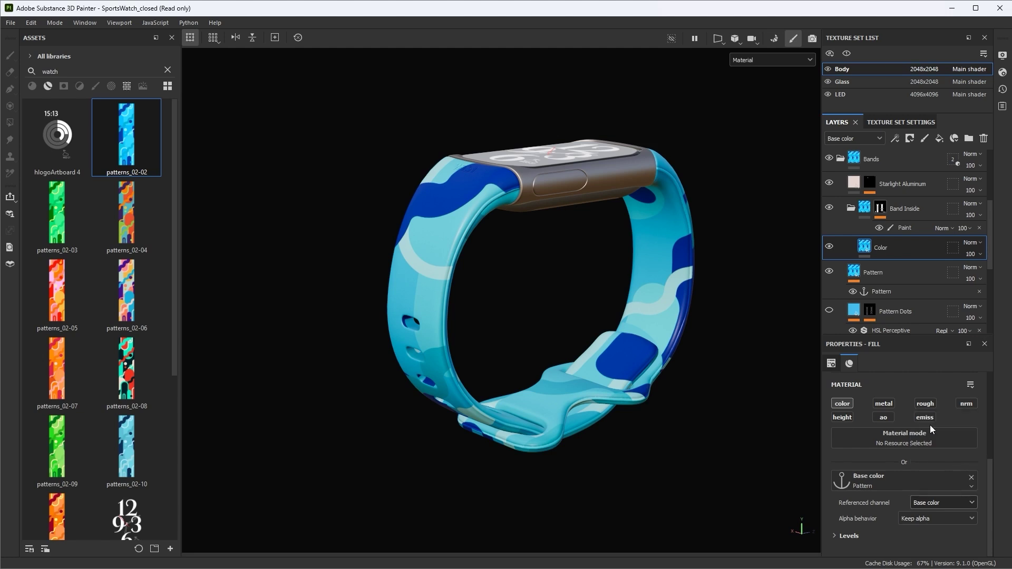
Compare the base color sources of the Pattern and Color layers and examine the inside and outside of the band
left_click(893, 278)
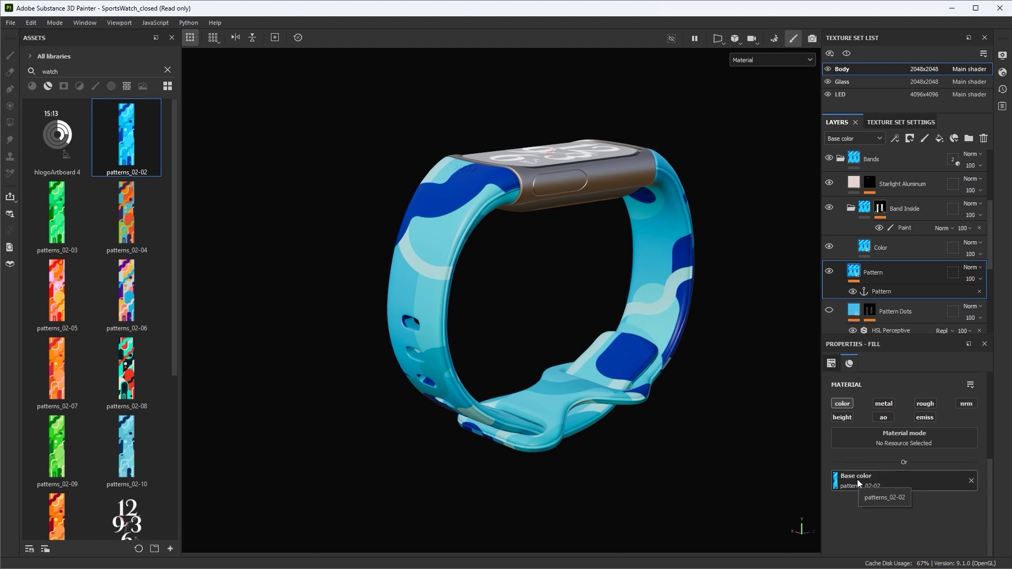
left_click(903, 248)
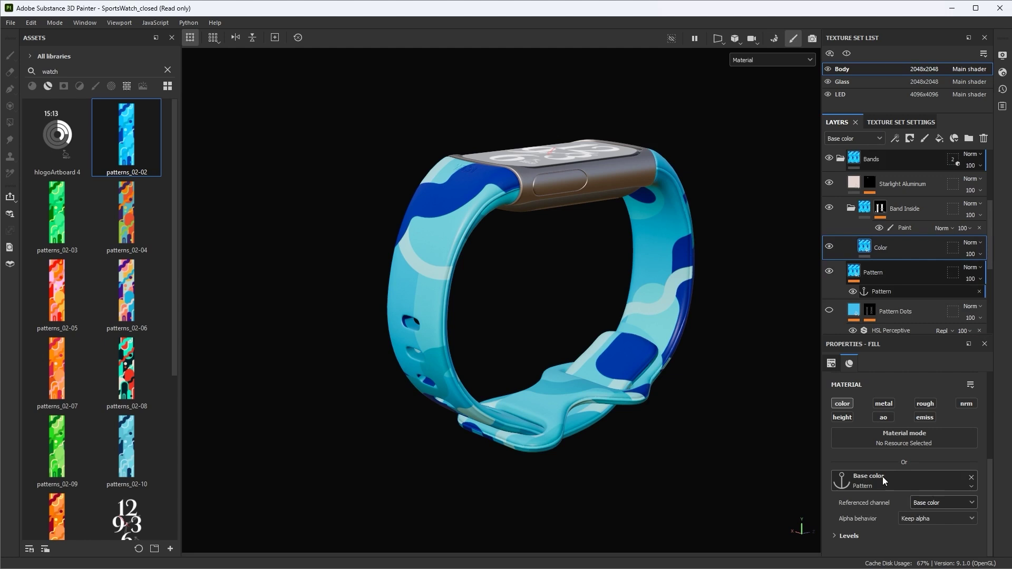
scroll(720, 358, "up", 2)
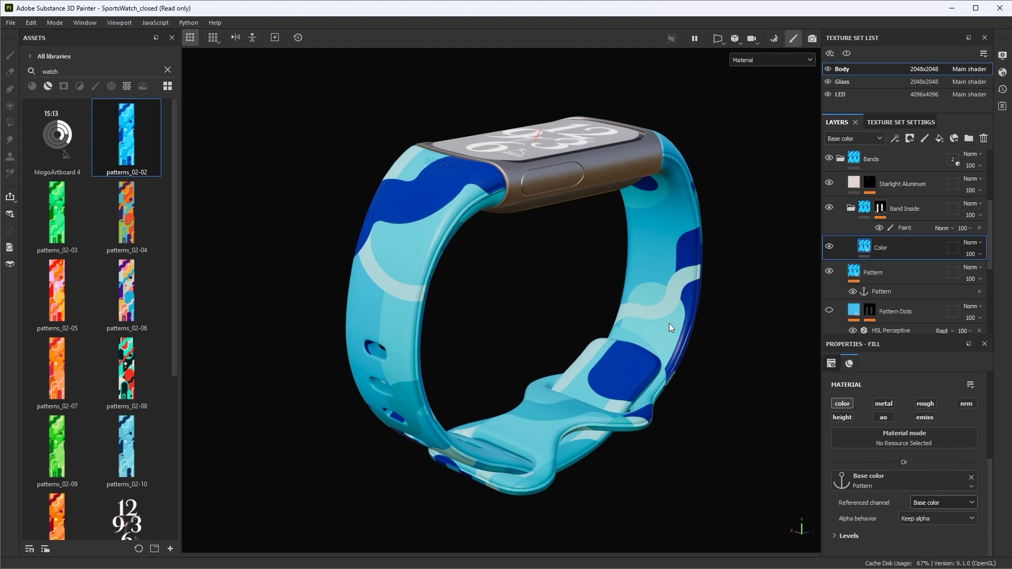
left_click_drag(460, 269, 416, 219, "alt")
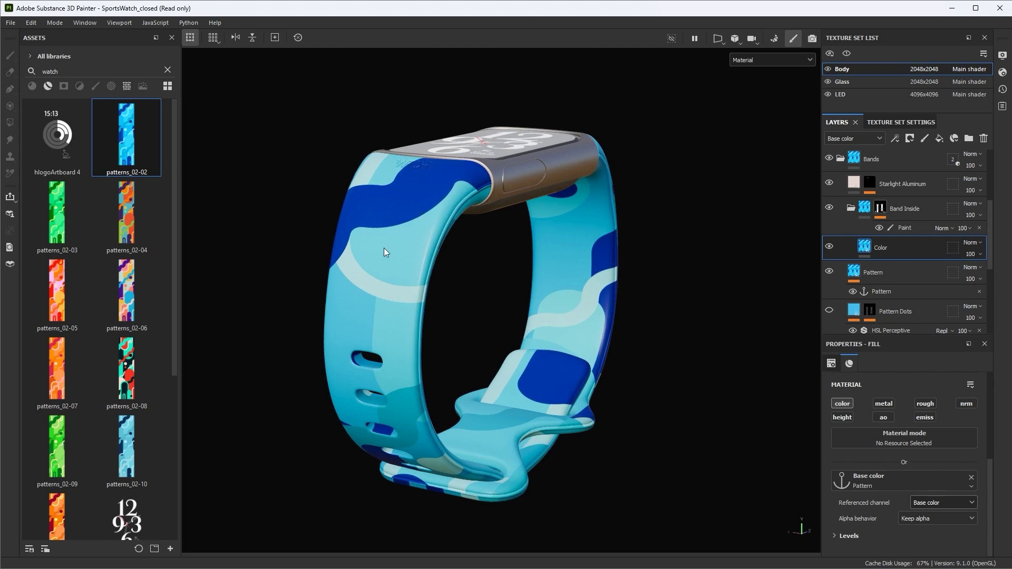
Add a filter effect to the Color layer in the Band Inside folder and assign the Transform filter
left_click_drag(411, 300, 537, 289, "alt")
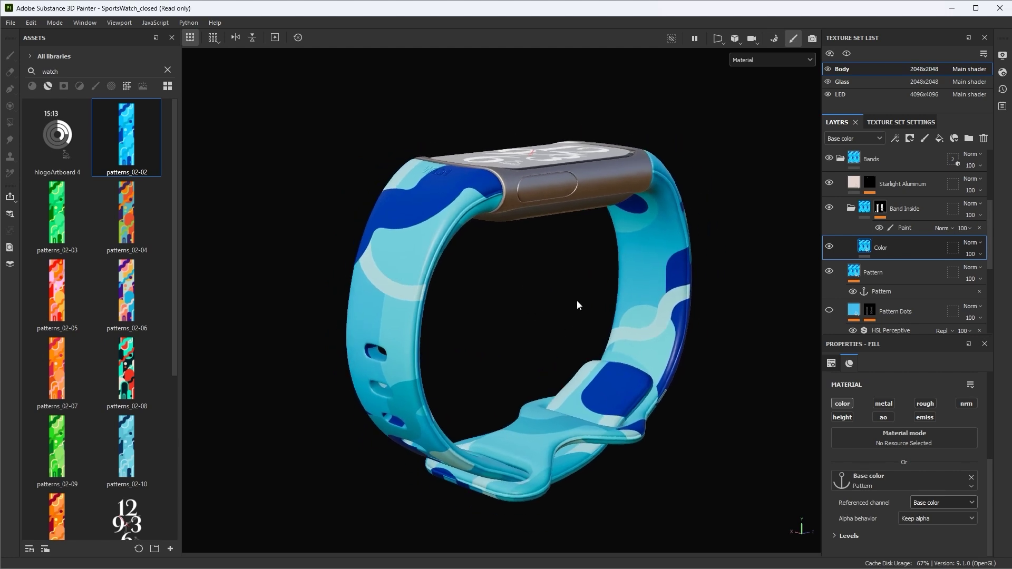
mouse_move(636, 375)
left_mouse_down("alt")
mouse_move(619, 310)
mouse_move(618, 385)
mouse_move(631, 373)
mouse_move(649, 387)
mouse_move(646, 373)
left_mouse_up("alt")
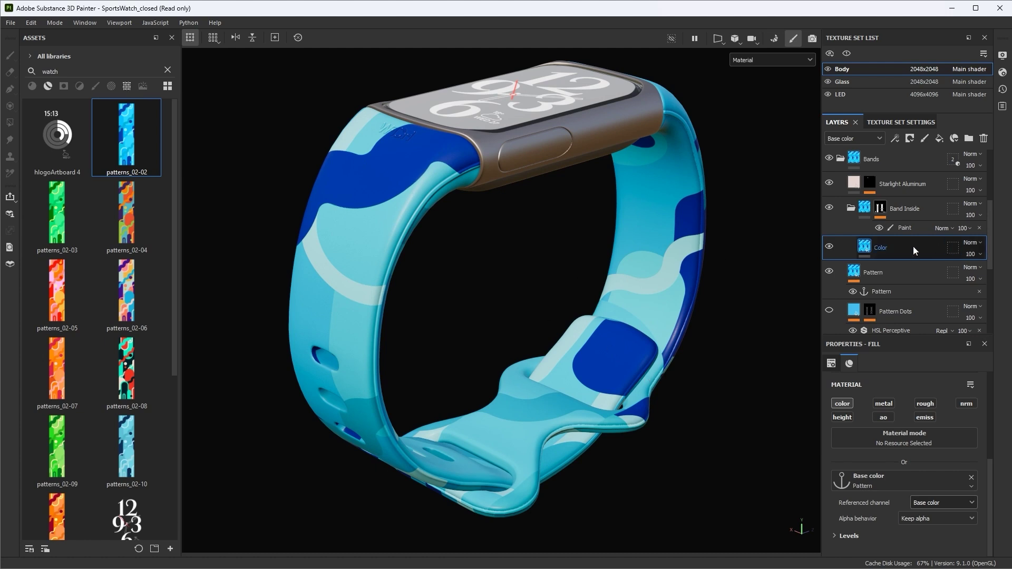
left_click(895, 140)
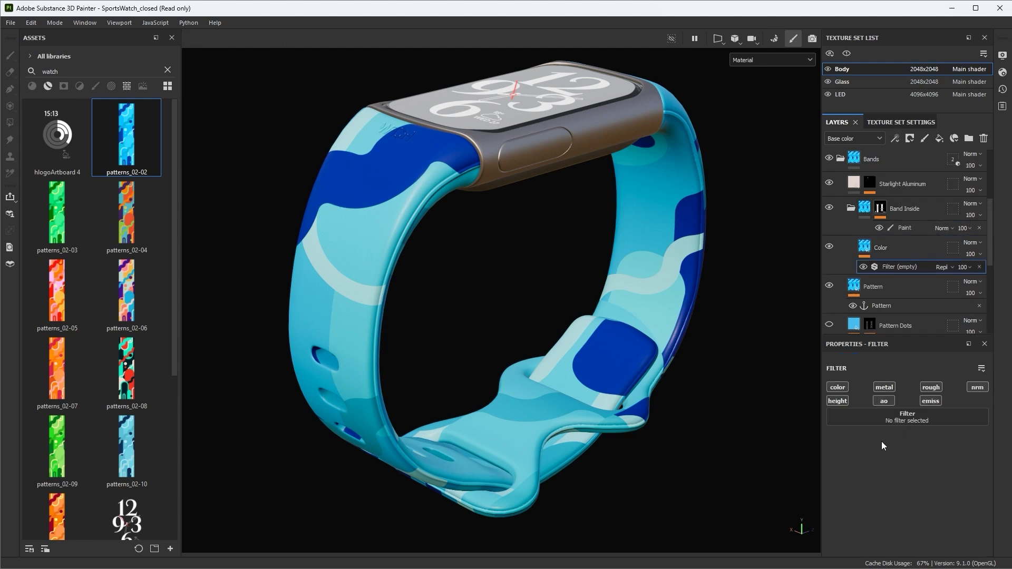
left_click(837, 418)
type("trans")
mouse_move(883, 299)
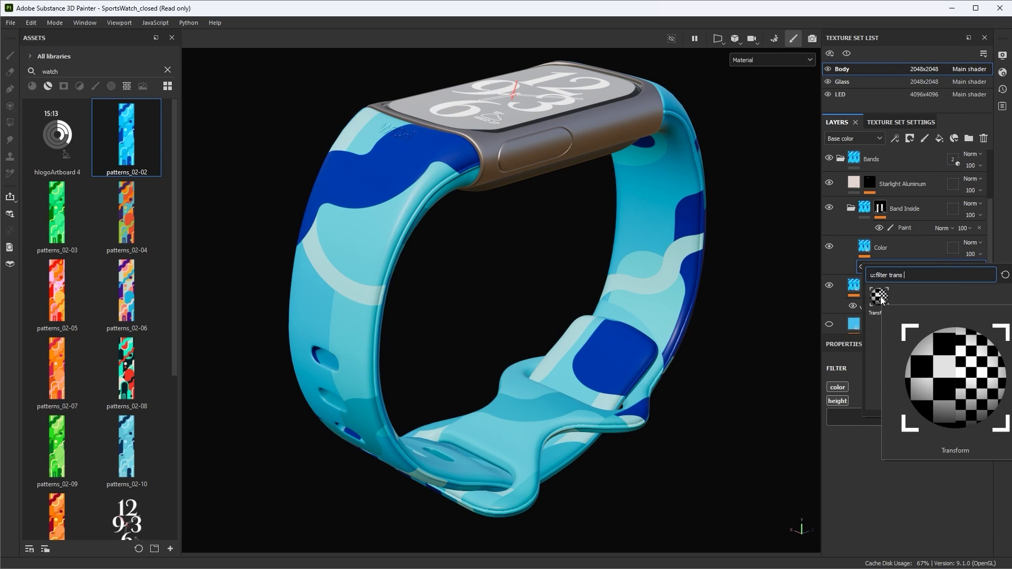
left_click(880, 296)
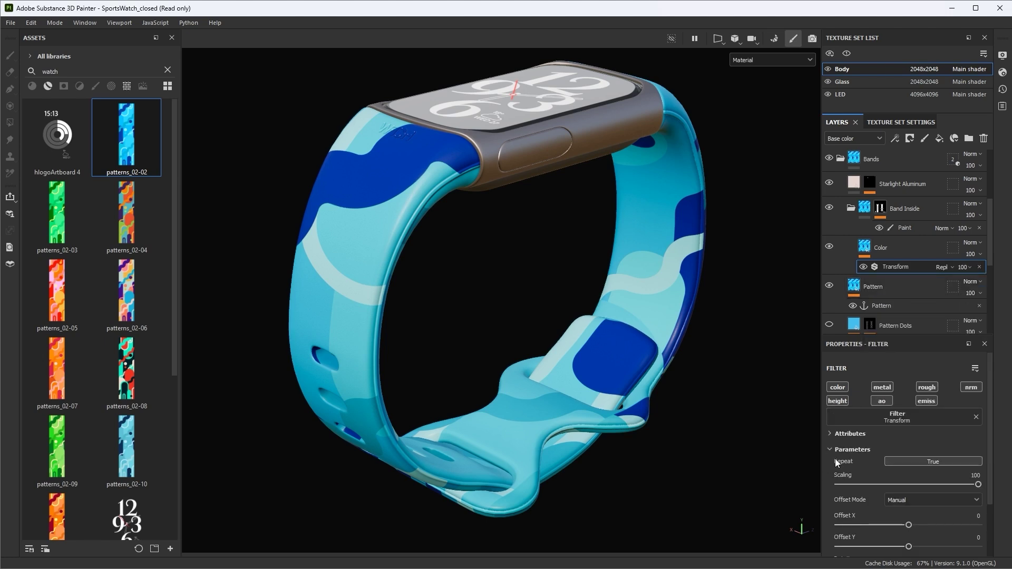
Set the Transform filter's Scaling to 1 and duplicate the filter on the Color layer
scroll(835, 458, "down", 2)
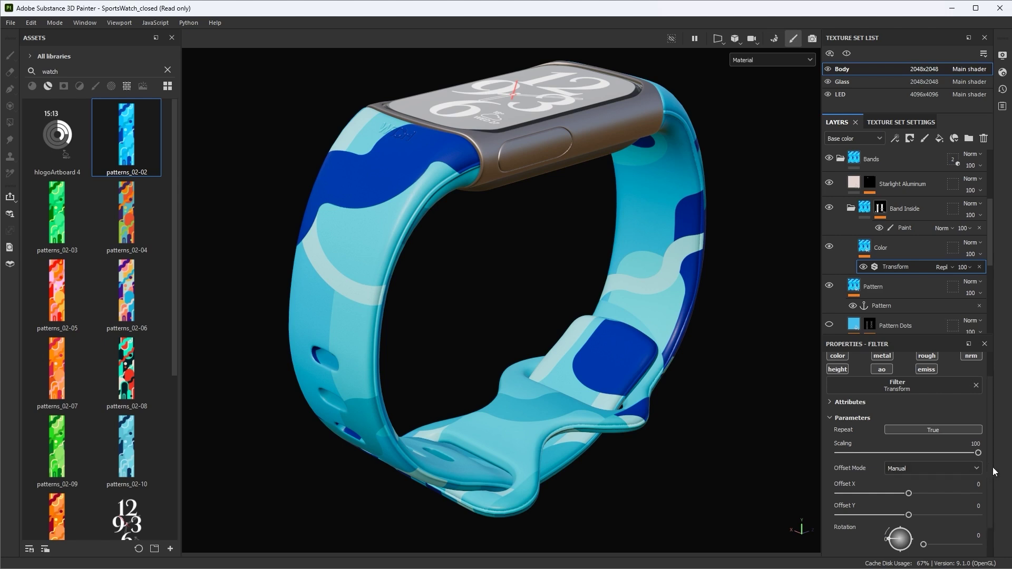
left_click_drag(977, 454, 605, 271)
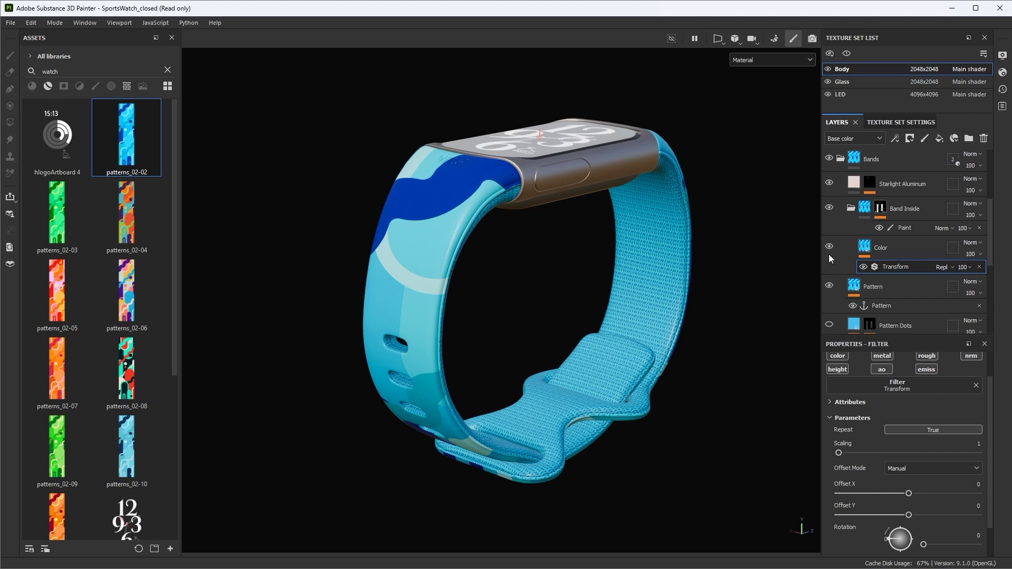
right_click(880, 264)
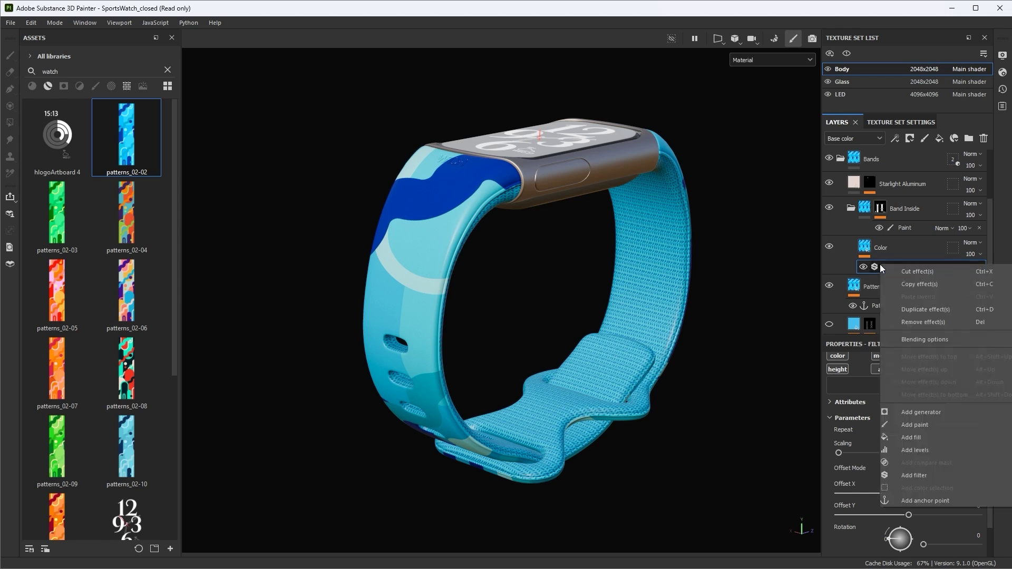
left_click(923, 310)
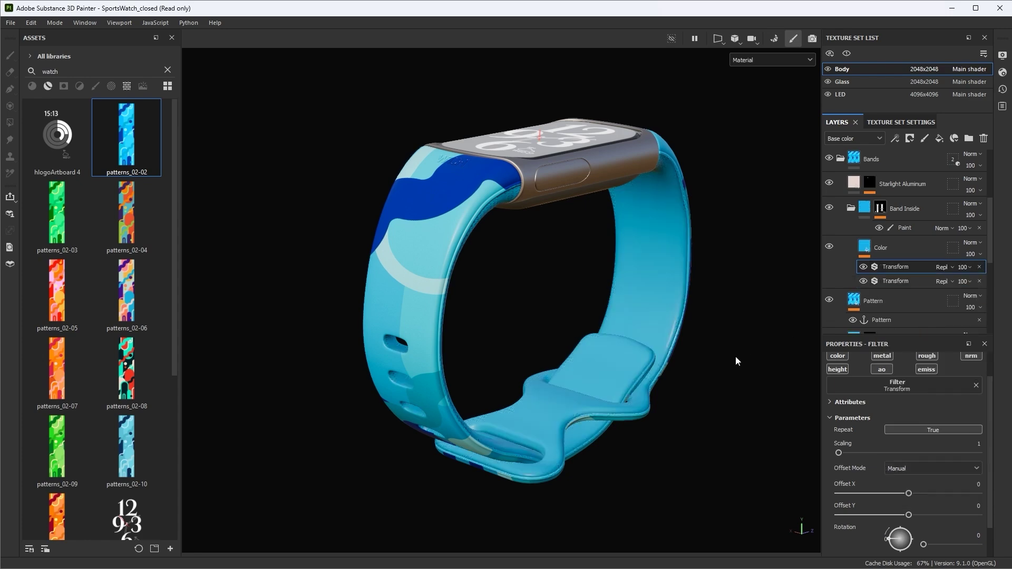
left_click_drag(603, 280, 641, 308, "alt")
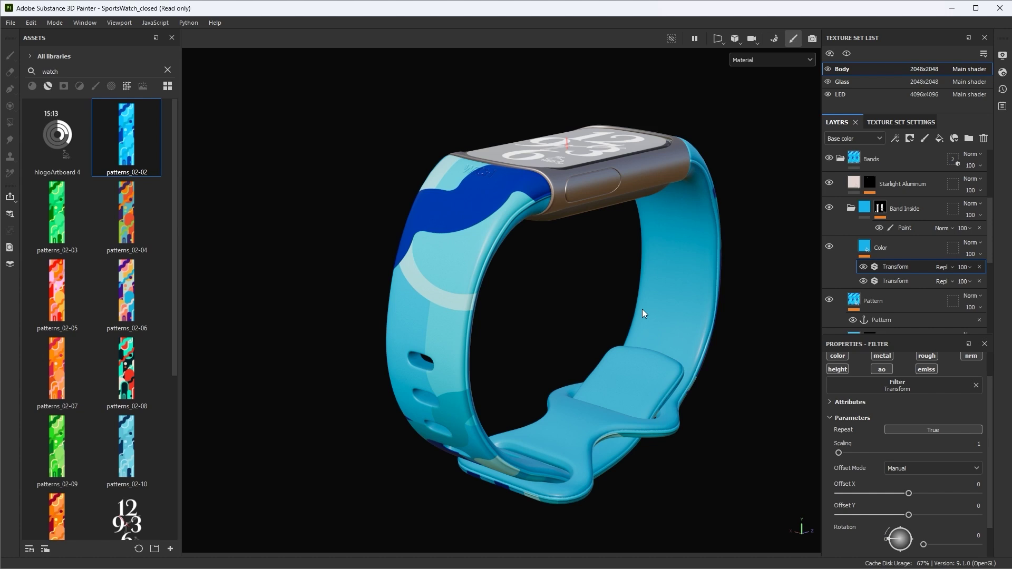
left_click_drag(497, 266, 534, 255, "alt")
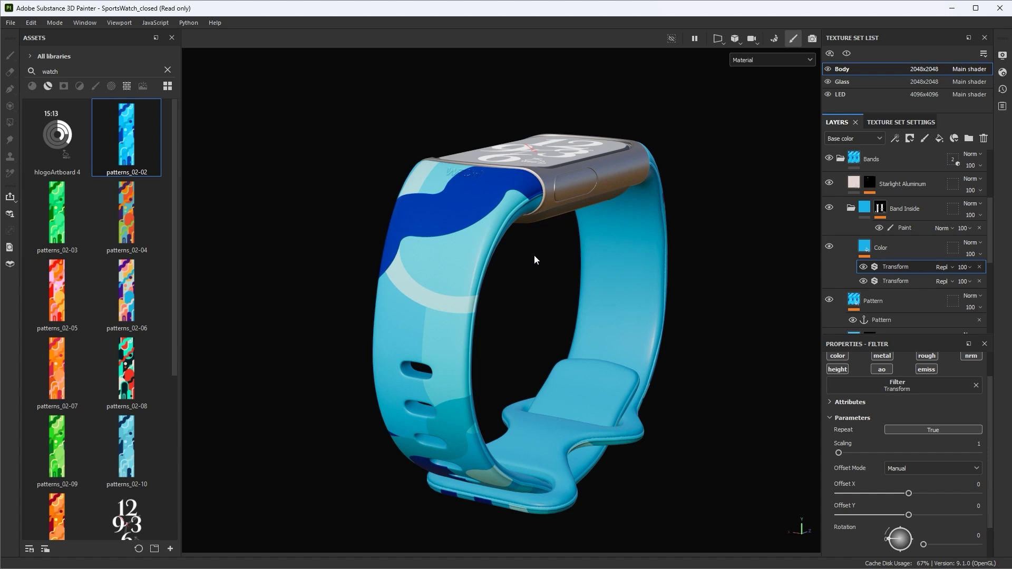
left_click_drag(533, 255, 770, 256, "alt")
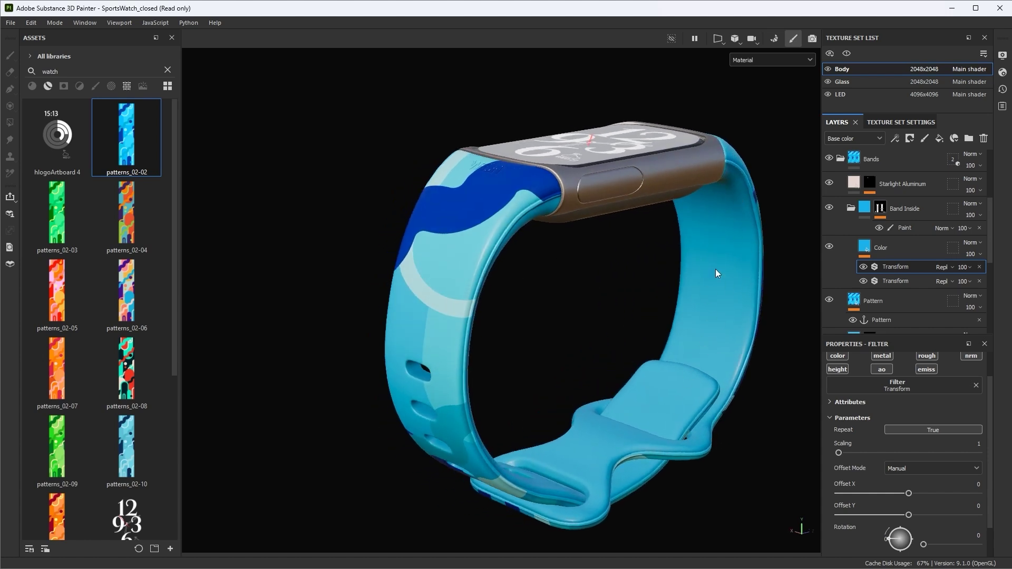
right_click_drag(686, 338, 517, 244, "alt")
left_click_drag(517, 245, 881, 239, "alt")
Try patterns_02-03, patterns_02-08 and patterns_02-06 as the anchored Pattern layer's base color, and restore patterns_02-02
scroll(922, 258, "down", 1)
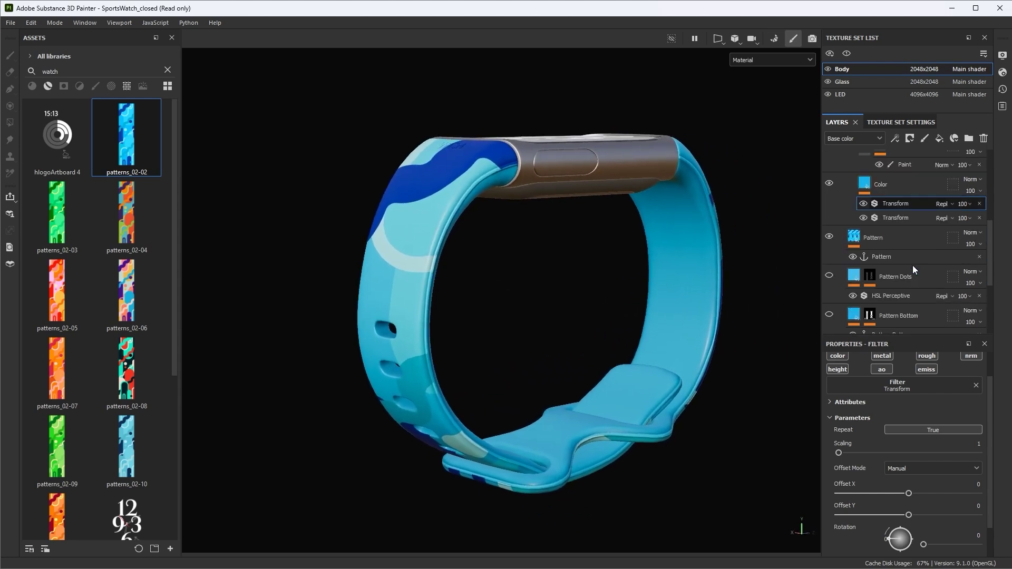
left_click(896, 239)
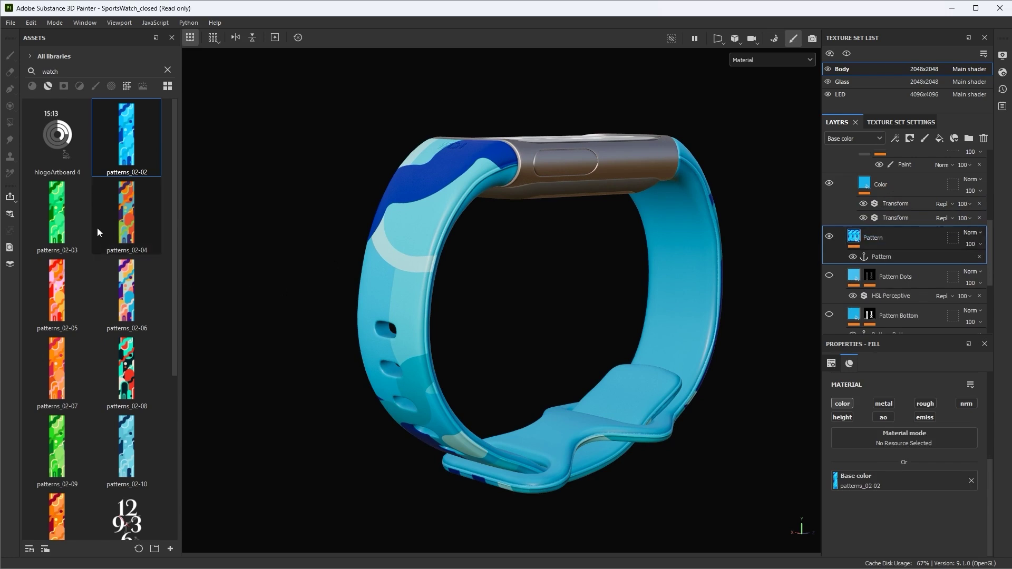
left_click_drag(54, 225, 846, 476)
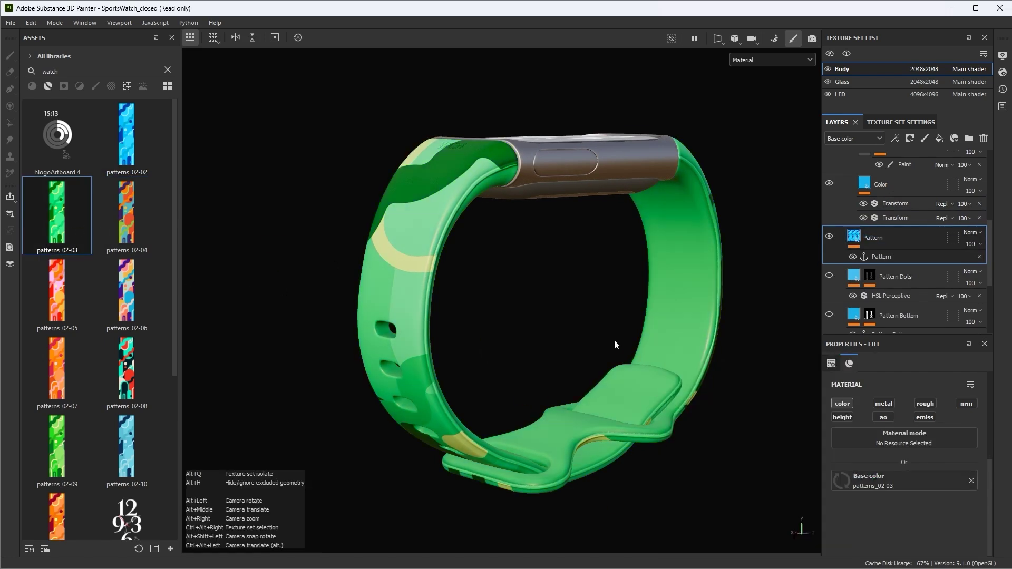
left_click_drag(609, 330, 549, 287, "alt")
left_click_drag(127, 369, 841, 480)
left_click_drag(627, 376, 482, 179, "alt")
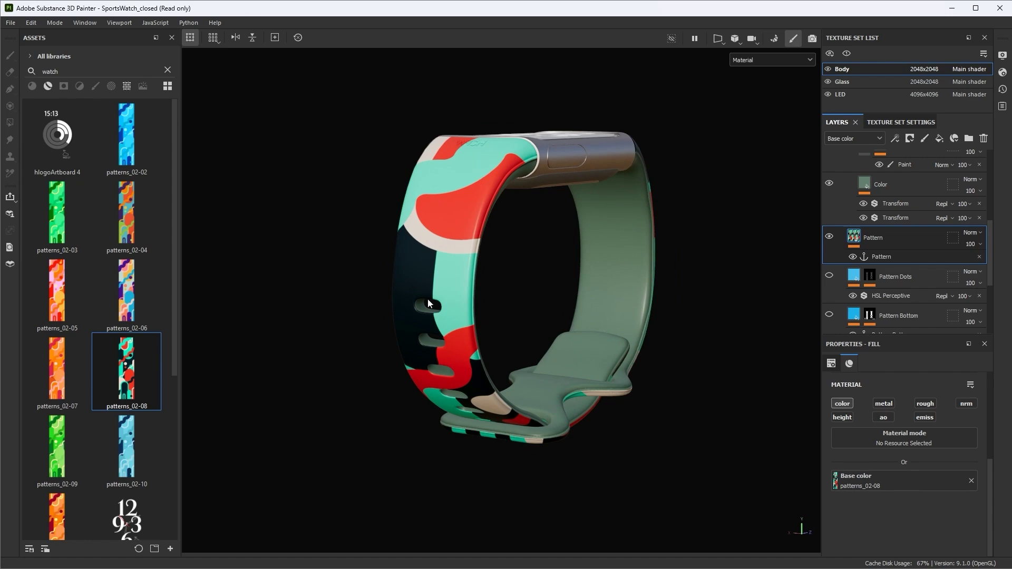
left_click_drag(426, 288, 601, 354, "alt")
left_click_drag(127, 289, 896, 481)
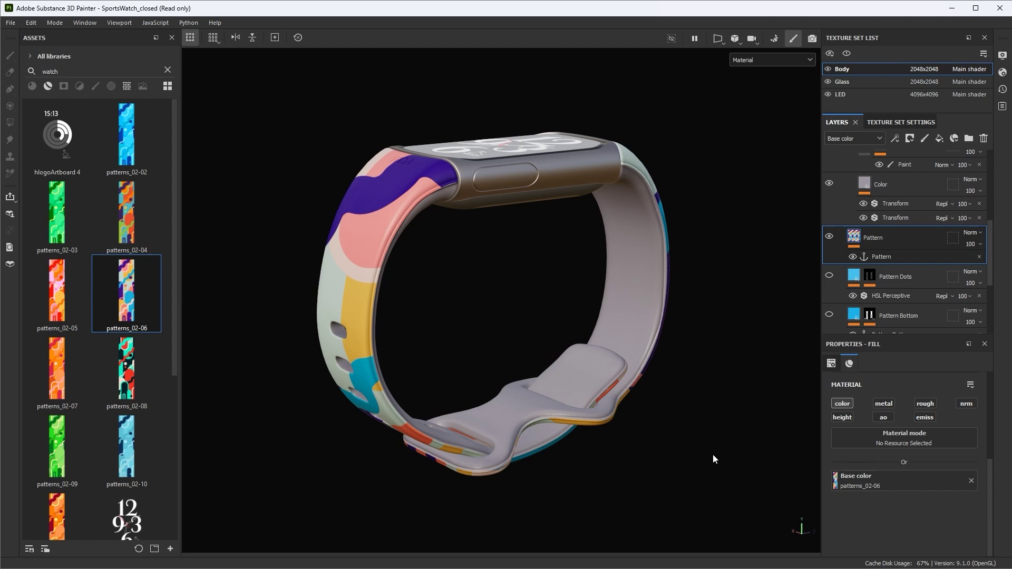
mouse_move(130, 206)
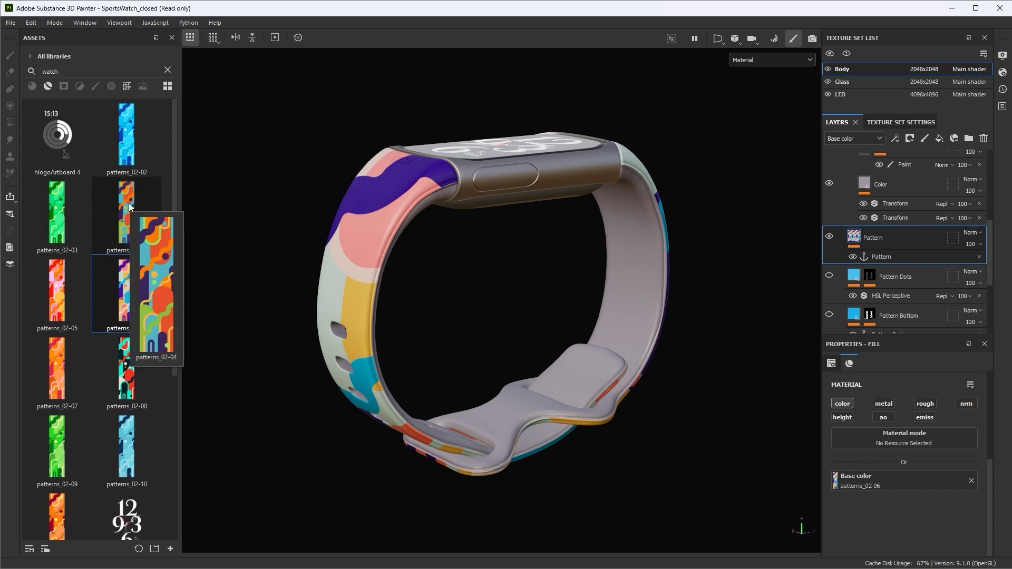
left_click_drag(363, 260, 493, 355, "alt")
left_click_drag(132, 138, 843, 481)
right_click_drag(614, 240, 627, 345, "alt")
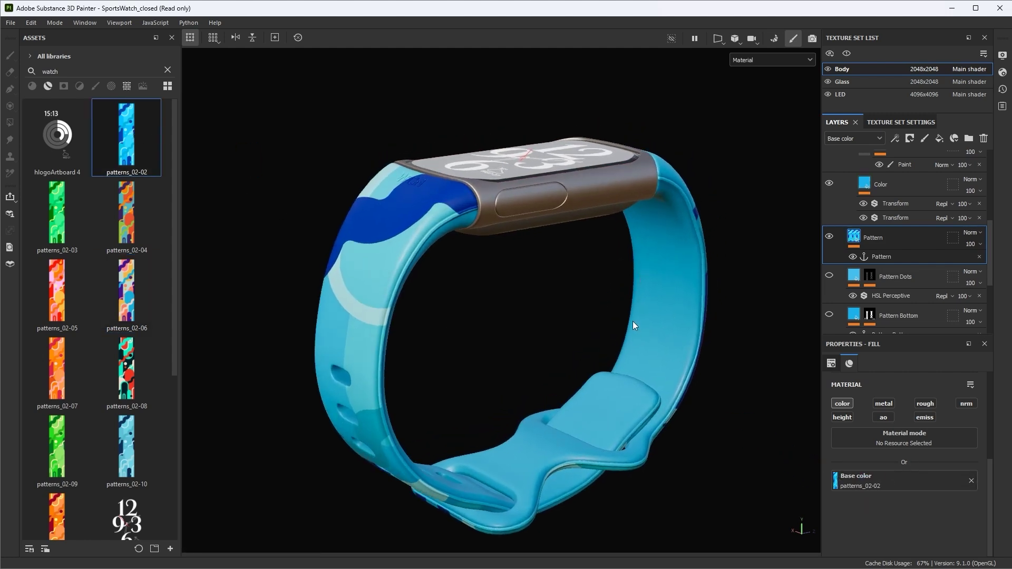
Add a fill layer above the Color layer inside the Band Inside folder and name it Pattern
scroll(848, 219, "up", 1)
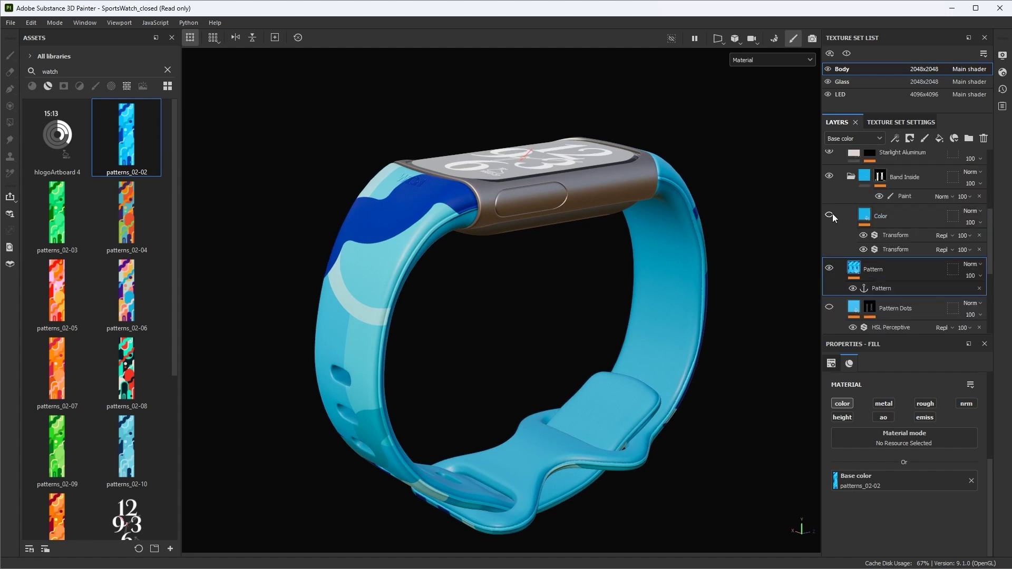
right_click_drag(667, 296, 711, 334, "alt")
left_click_drag(711, 334, 667, 246, "alt")
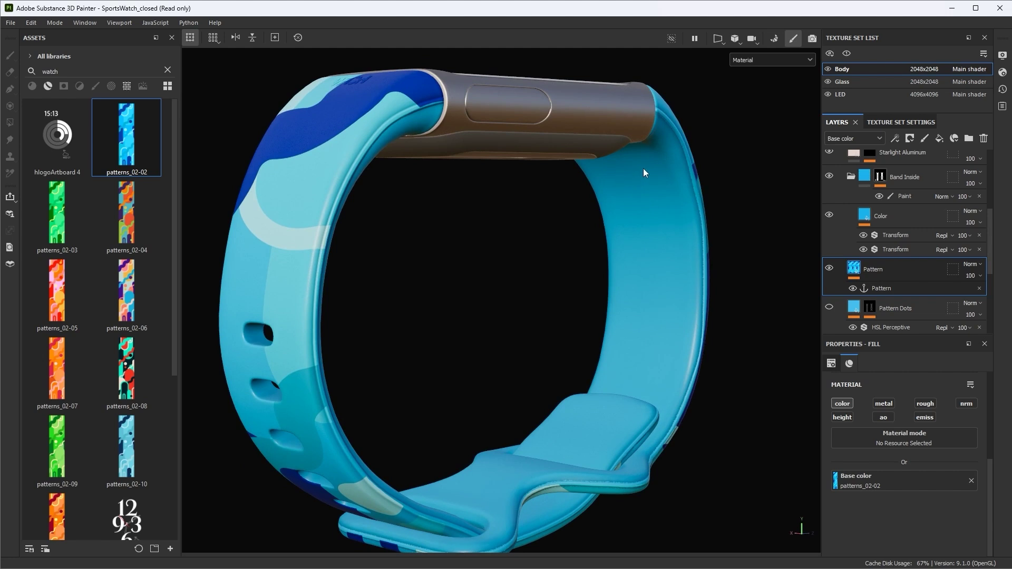
left_click(898, 225)
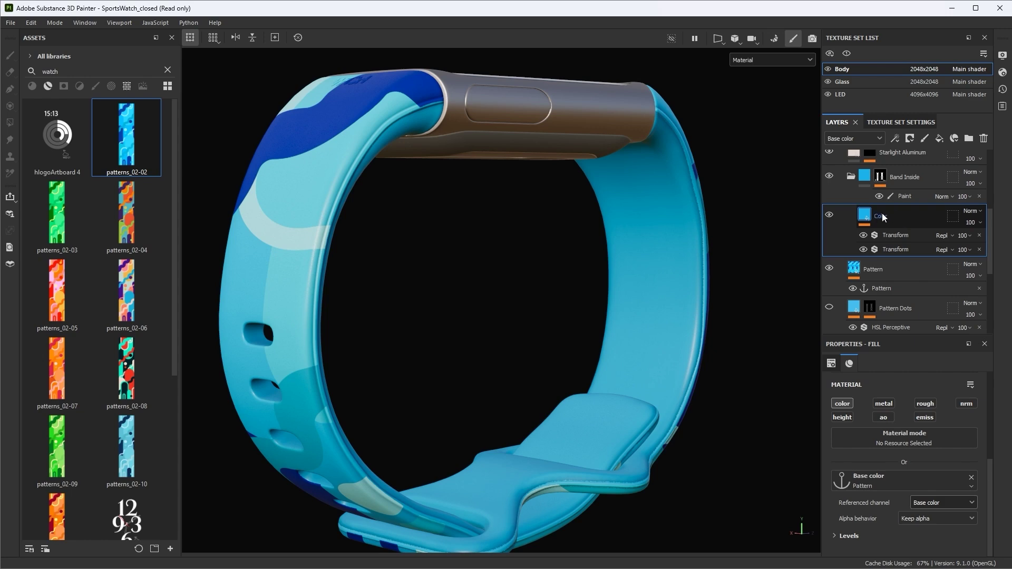
left_click_drag(596, 242, 663, 280, "alt")
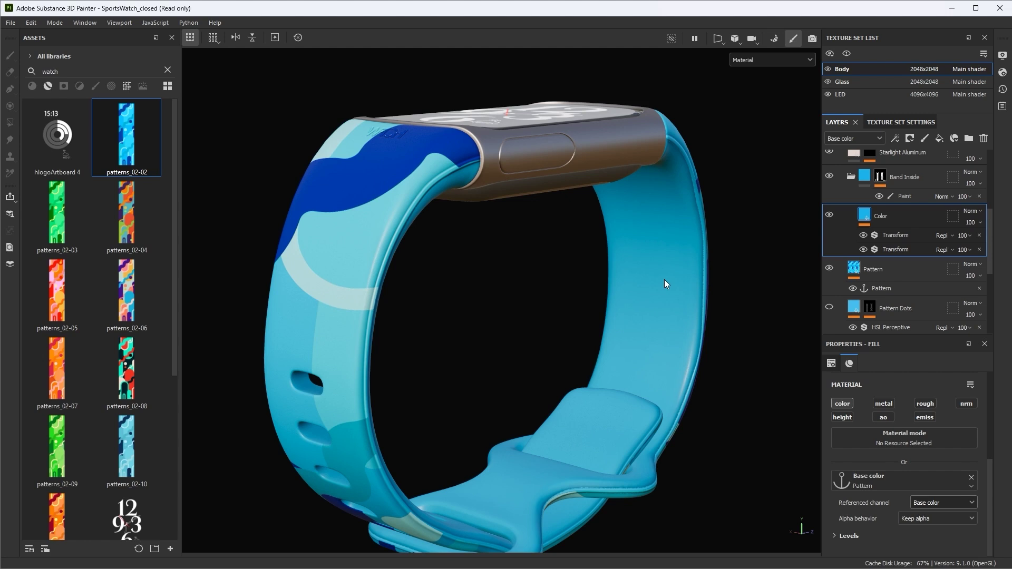
left_click(939, 138)
double_click(888, 216)
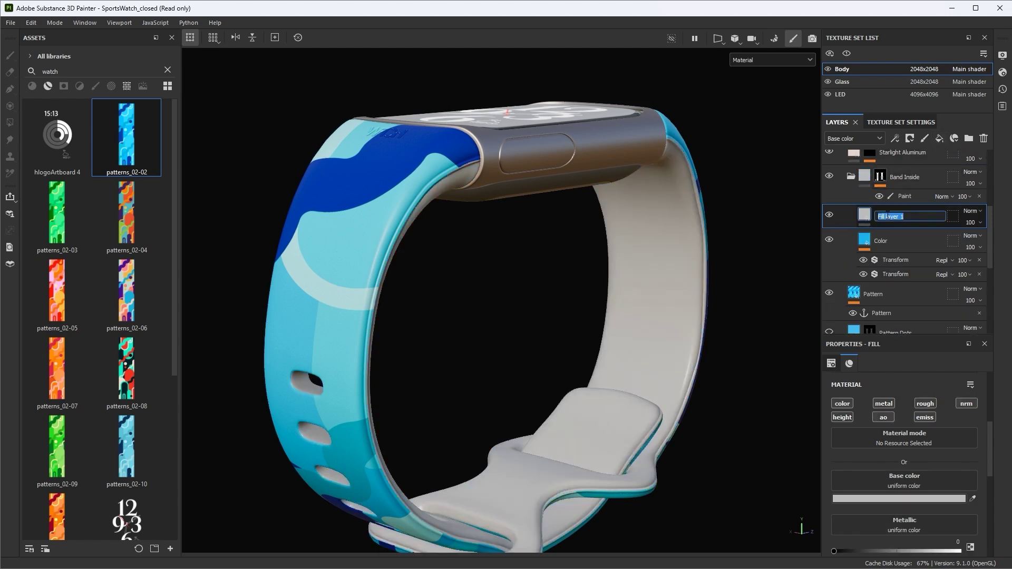
type("Pattern")
key("Return")
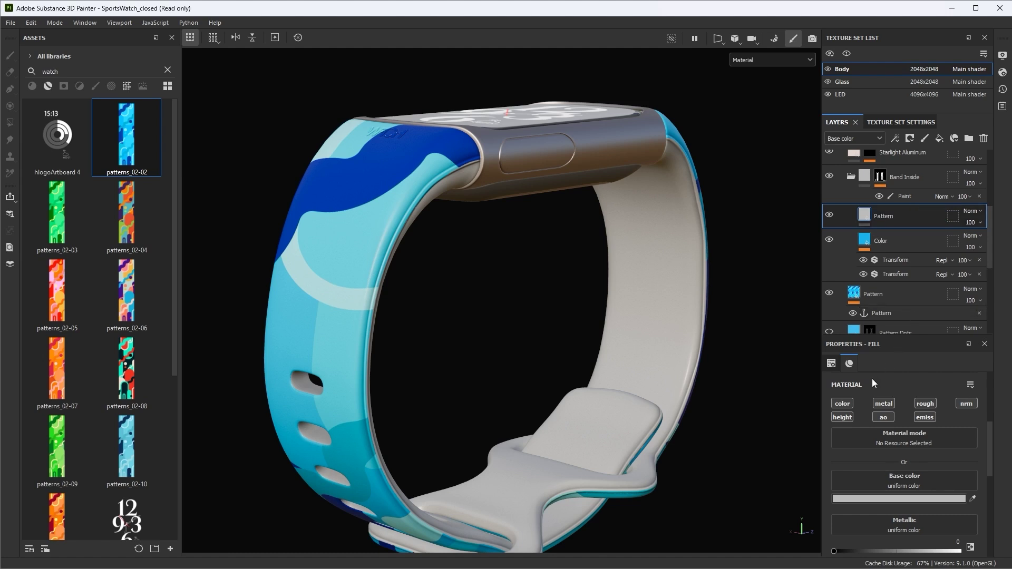
Turn off all material channels of the new Pattern layer and set its base color blending mode to Passthrough
left_click(844, 404)
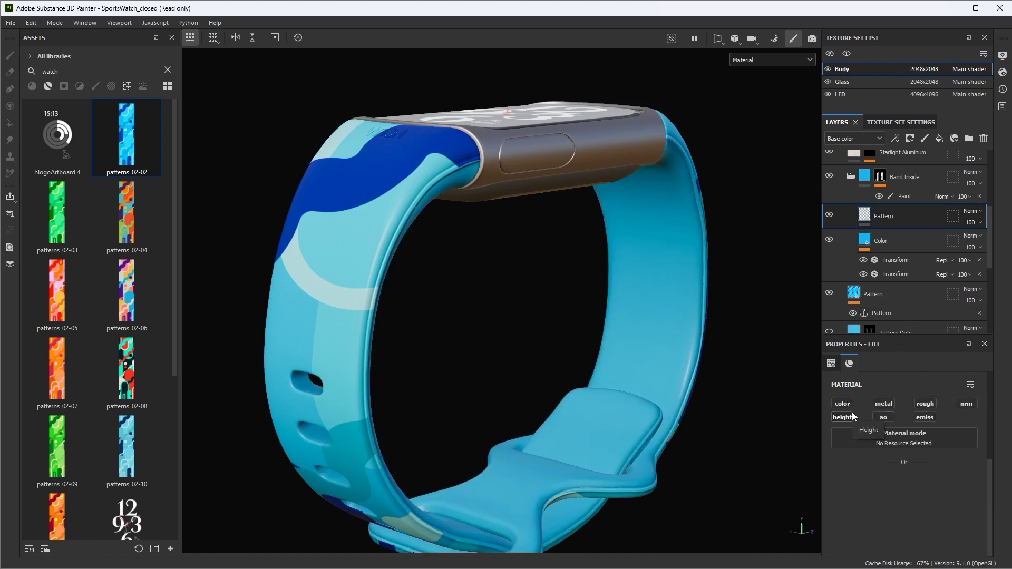
left_click_drag(757, 276, 706, 246, "alt")
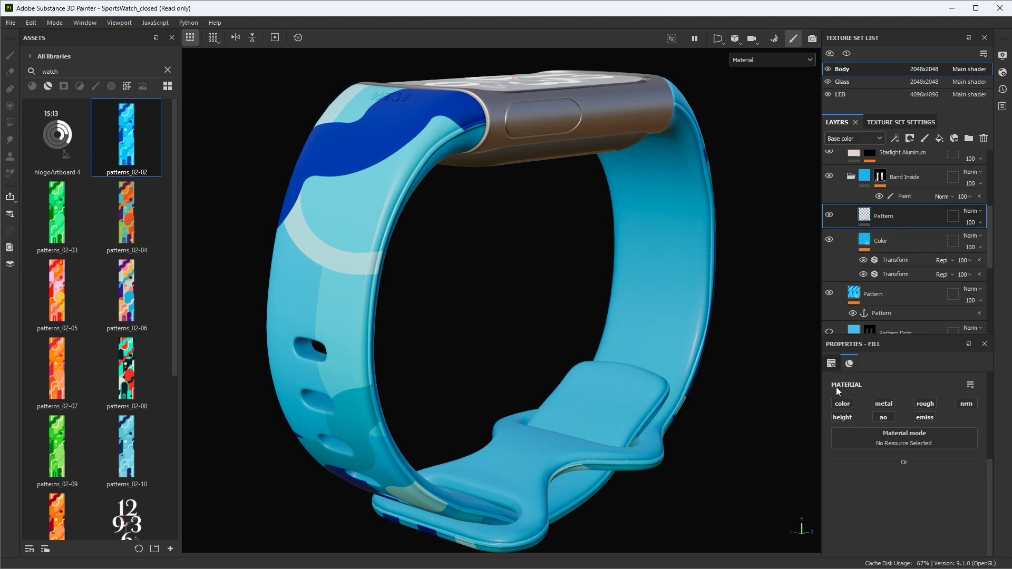
mouse_move(870, 214)
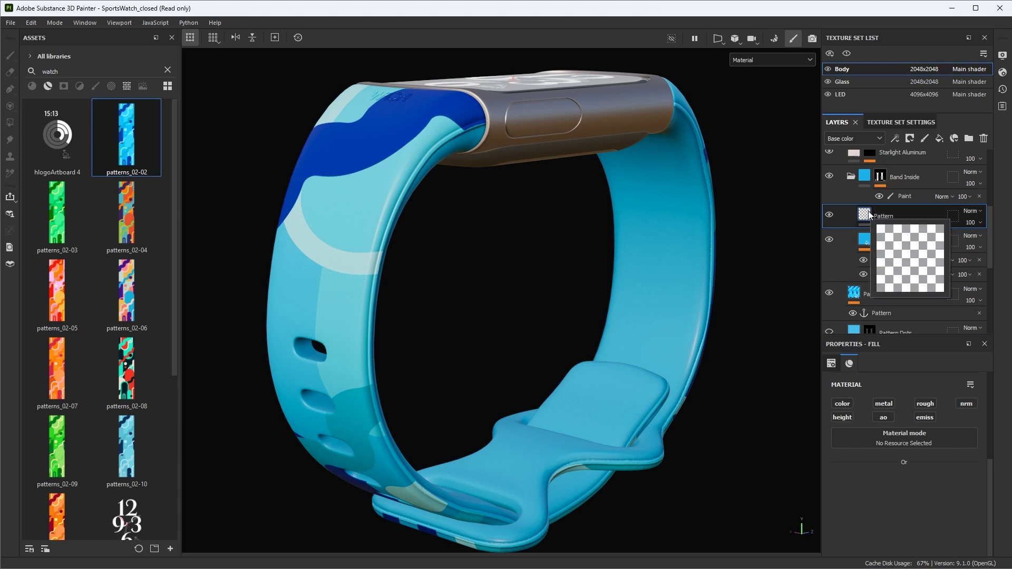
left_click(969, 211)
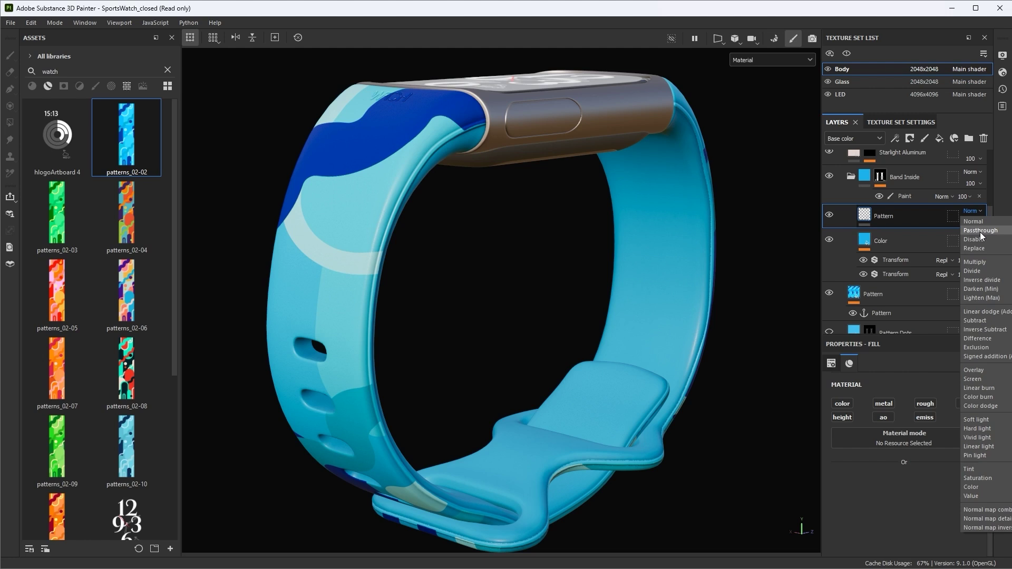
left_click(980, 232)
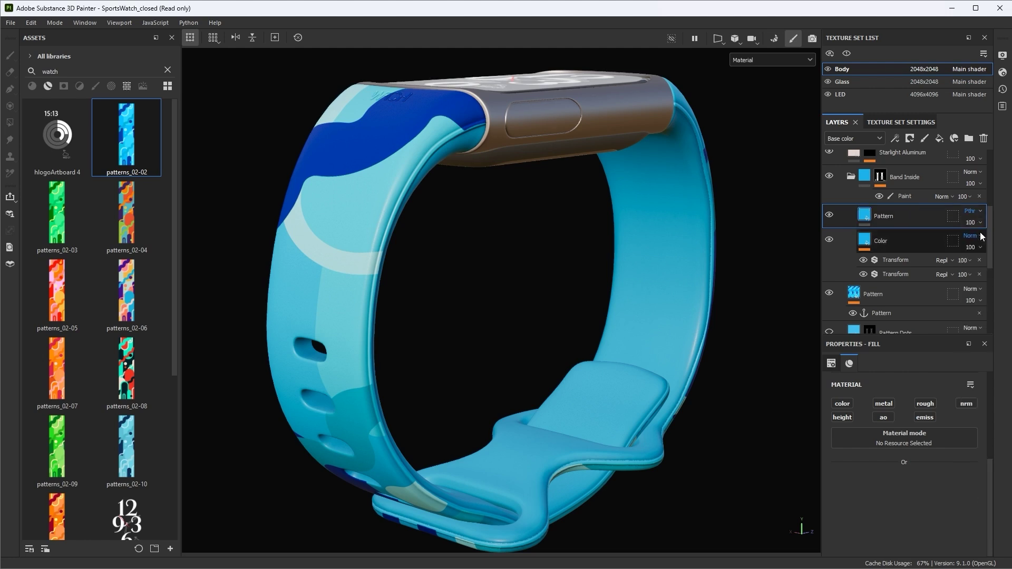
Add a filter effect to the Passthrough Pattern layer and assign the HSL Perceptive filter
left_click(879, 243)
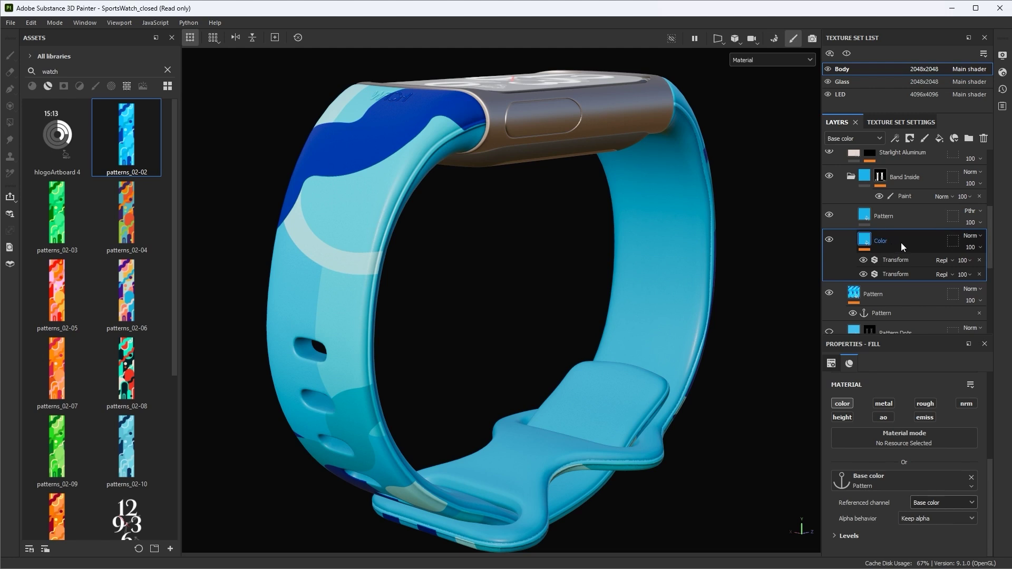
left_click(915, 216)
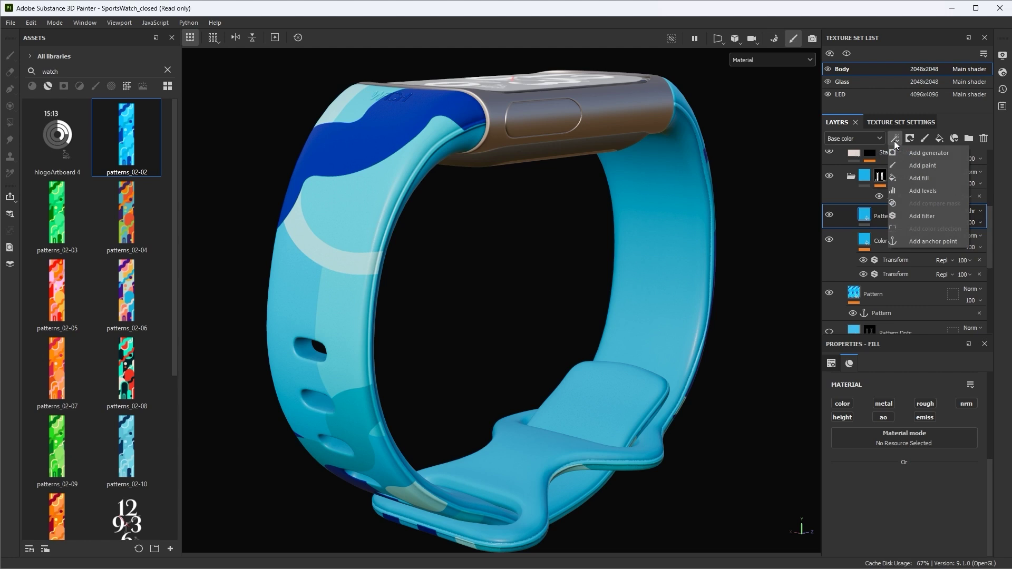
left_click(915, 216)
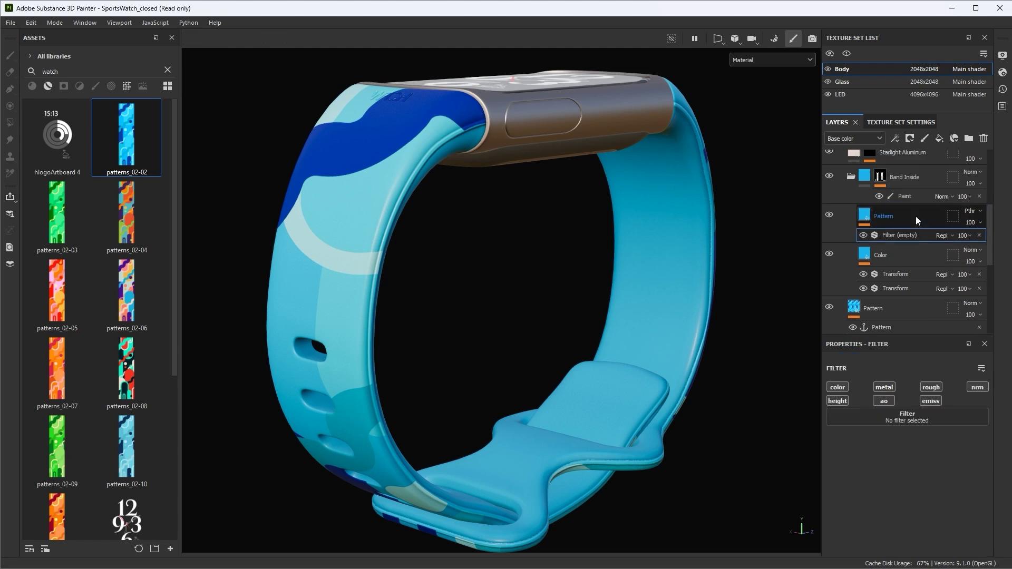
left_click(861, 417)
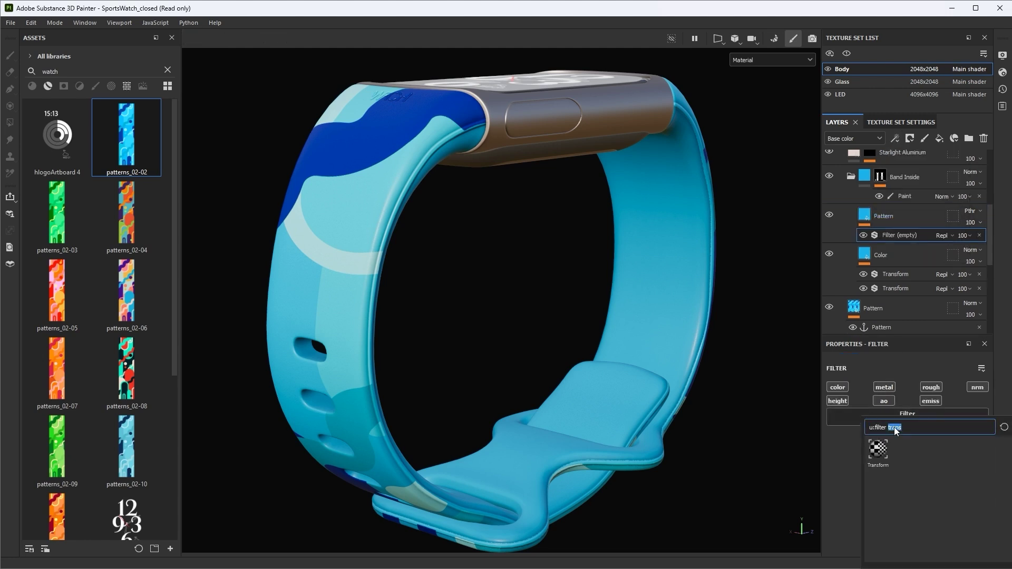
type("hsl")
left_click(877, 449)
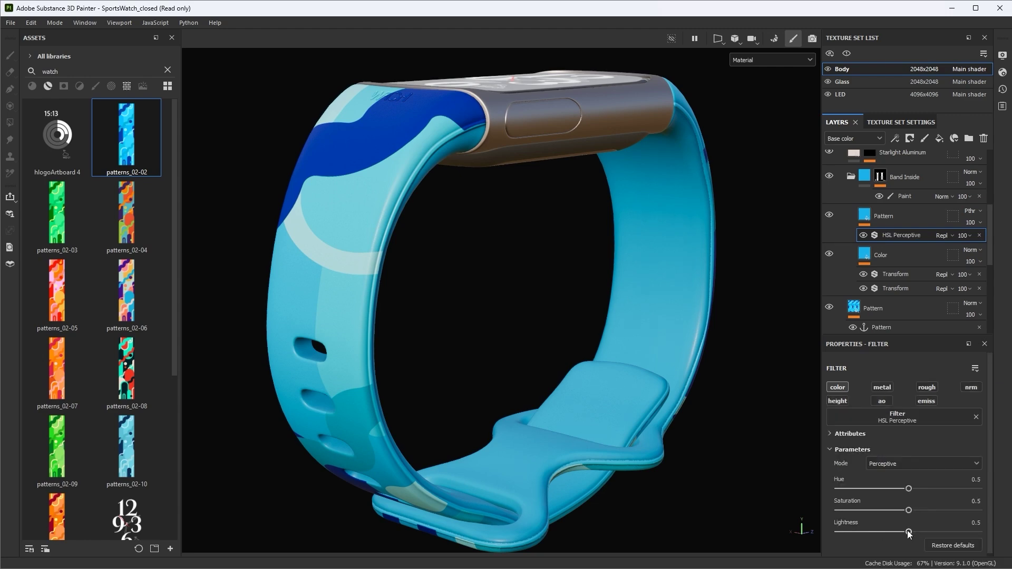
Set the HSL Perceptive lightness to 0.694 and give the Passthrough Pattern layer a black mask with a fill effect
left_click_drag(908, 531, 935, 534)
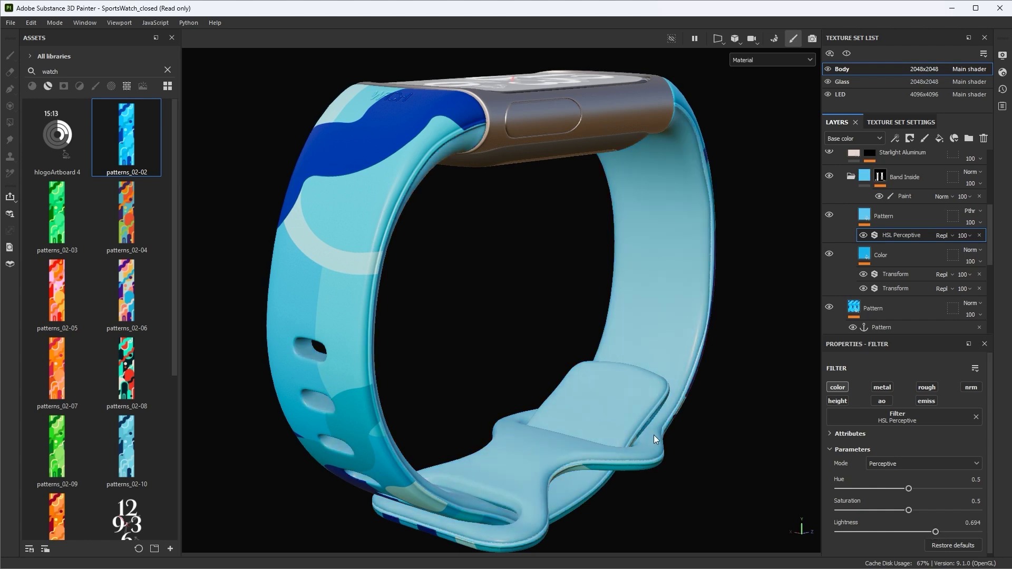
left_click(910, 217)
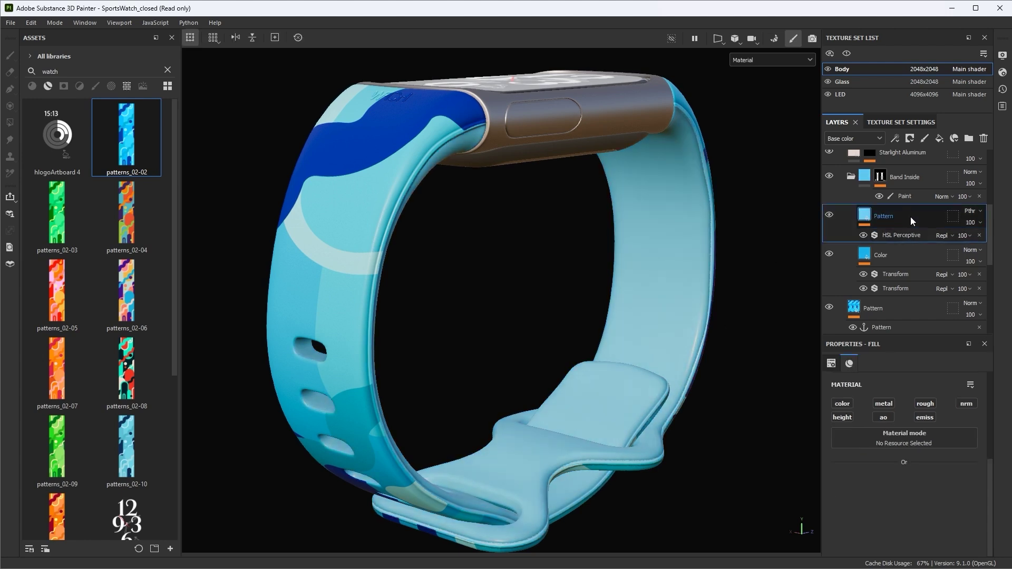
left_click(909, 138)
left_click(928, 162)
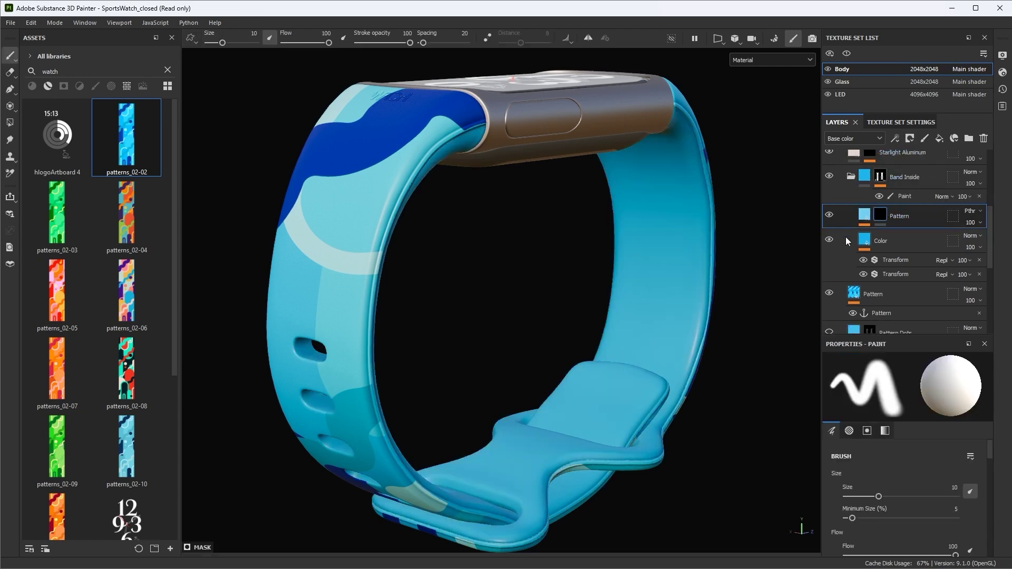
left_click(895, 139)
left_click(913, 178)
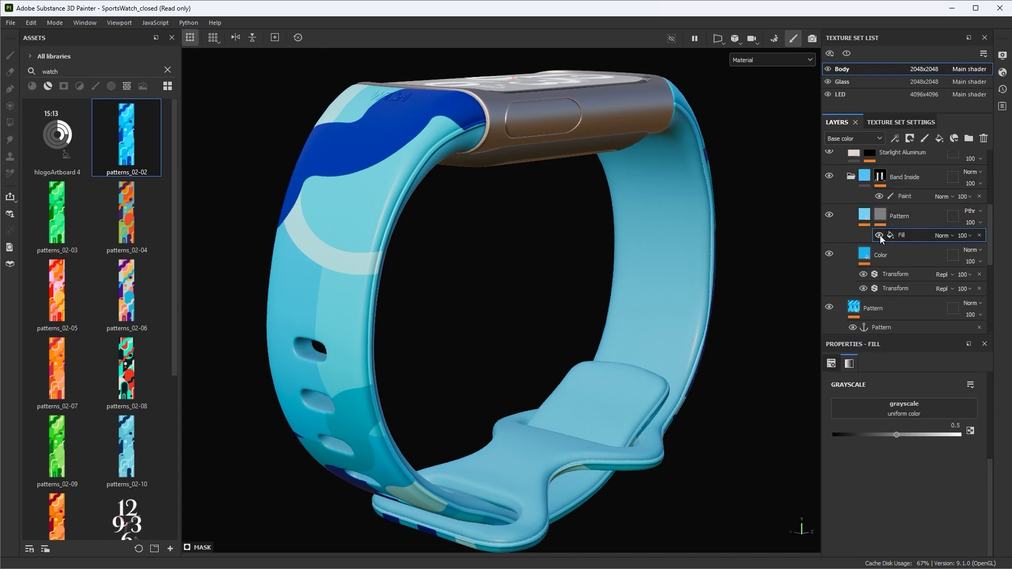
Find a dots procedural for the mask fill's grayscale input and assign Hexagon Dots
left_click(842, 412)
left_click_drag(919, 429, 806, 426)
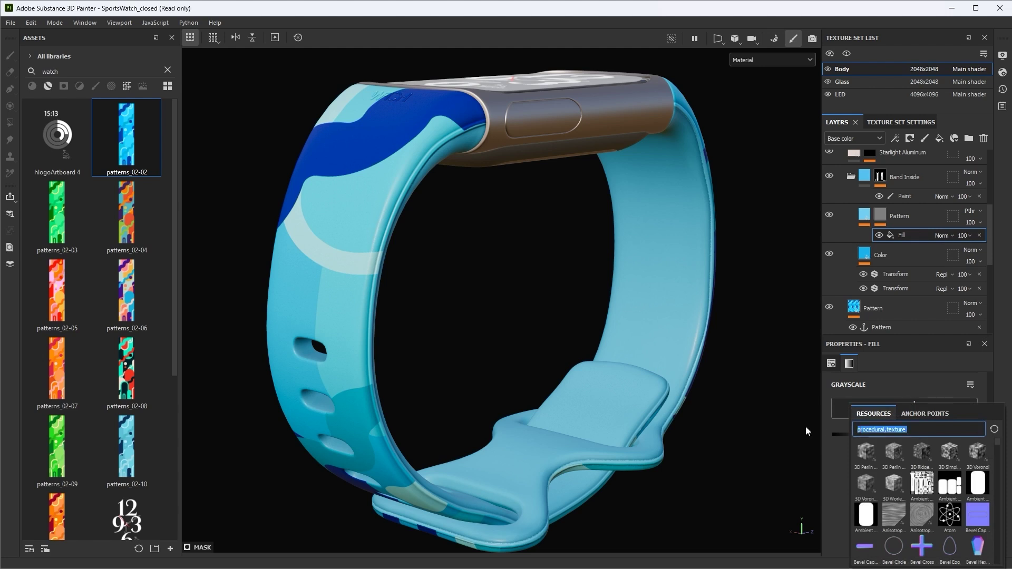
type("dots")
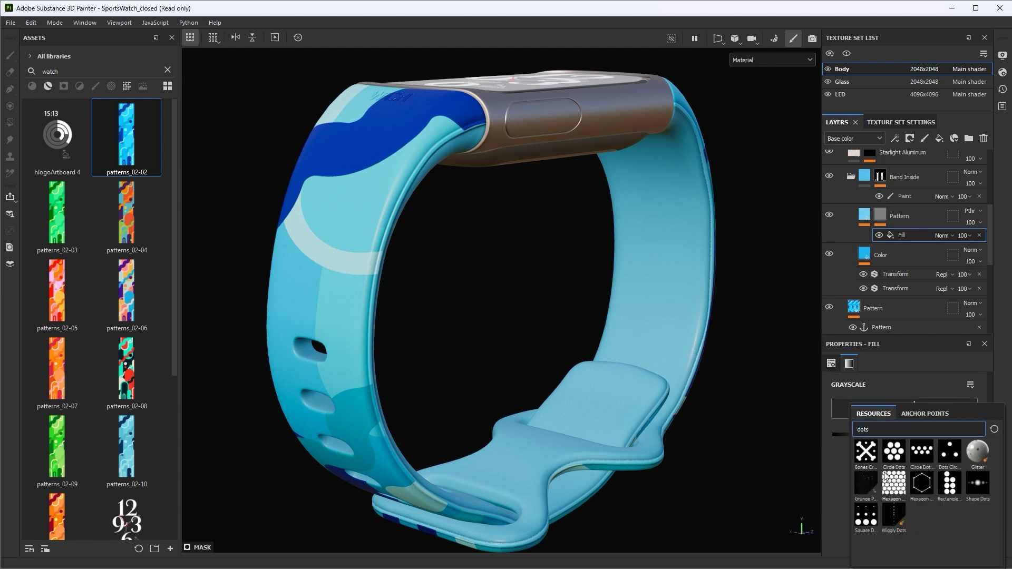
mouse_move(885, 477)
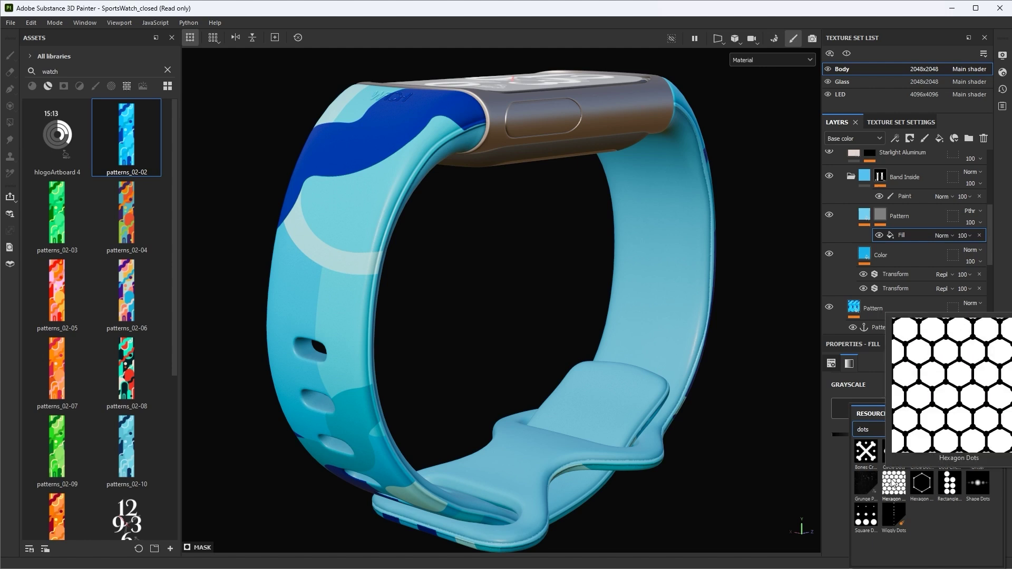
left_click(892, 481)
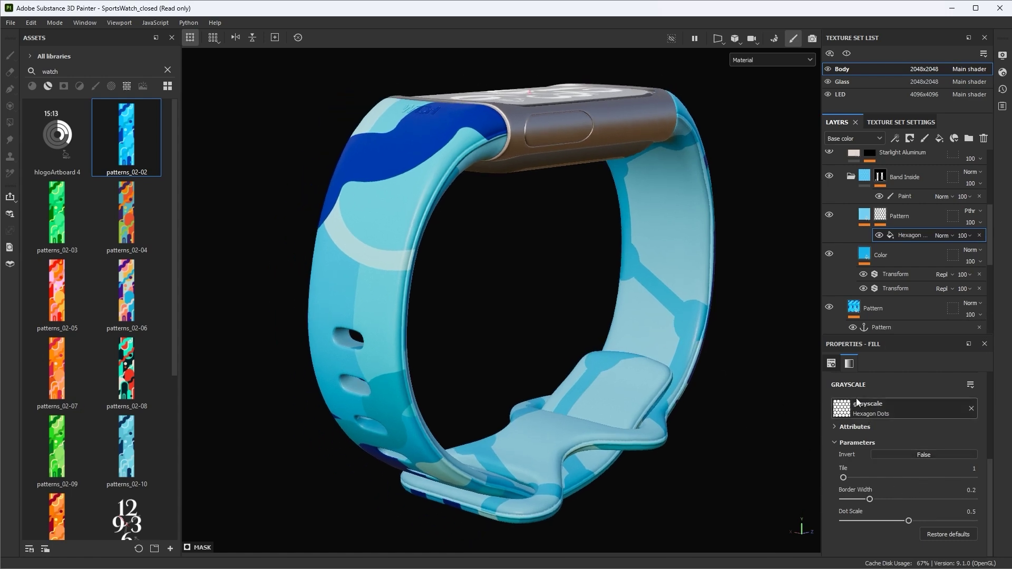
Set the Hexagon Dots mask fill's Tile to 16 and its Border Width to 0.65
left_click(831, 365)
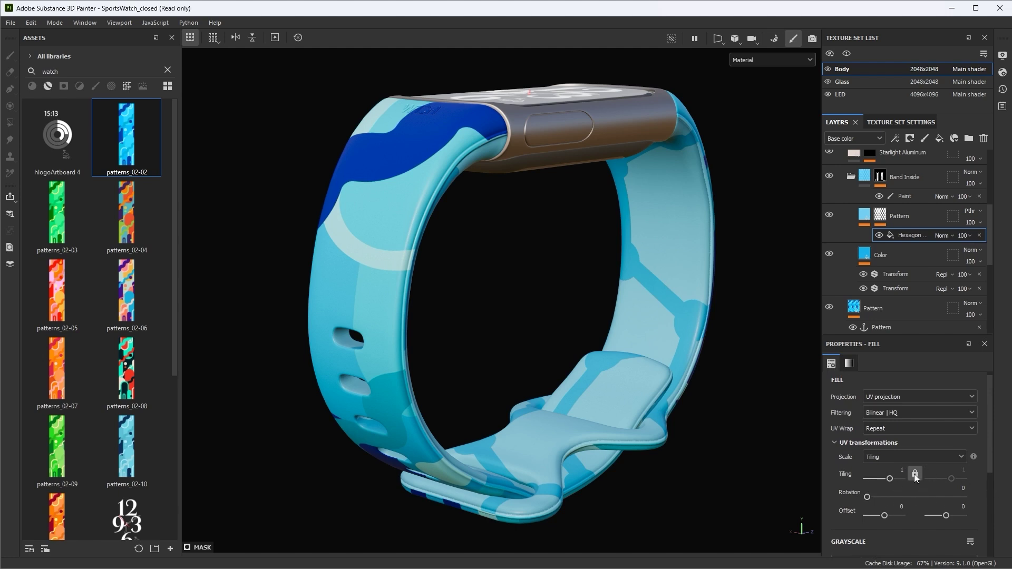
left_click(850, 364)
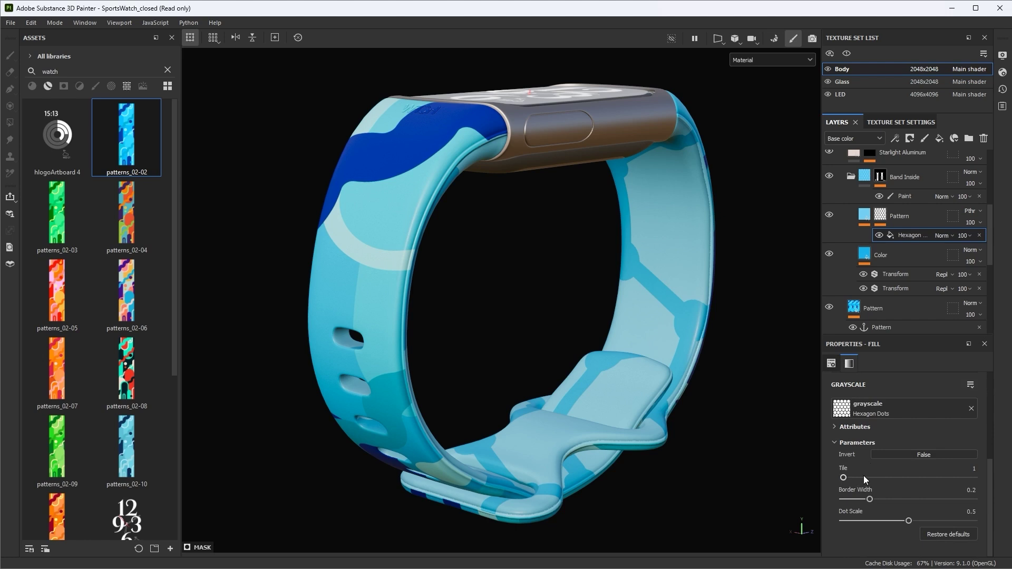
left_click_drag(847, 478, 991, 474)
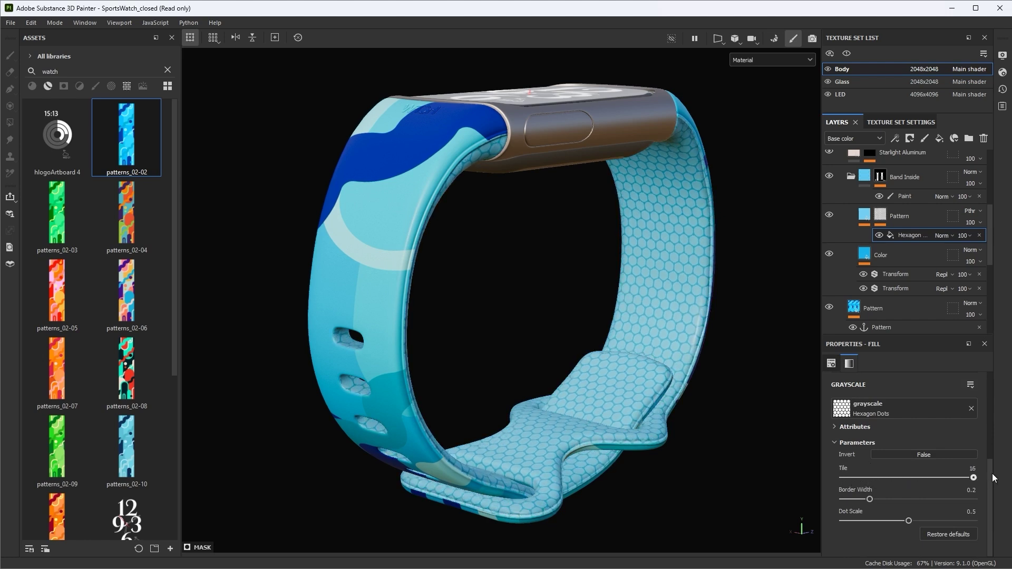
left_click_drag(648, 313, 658, 322, "alt")
right_click_drag(664, 319, 738, 441, "alt")
left_click_drag(871, 498, 928, 500)
right_click_drag(686, 378, 548, 189, "alt")
left_click_drag(548, 189, 706, 308, "alt")
right_click_drag(706, 307, 817, 267, "alt")
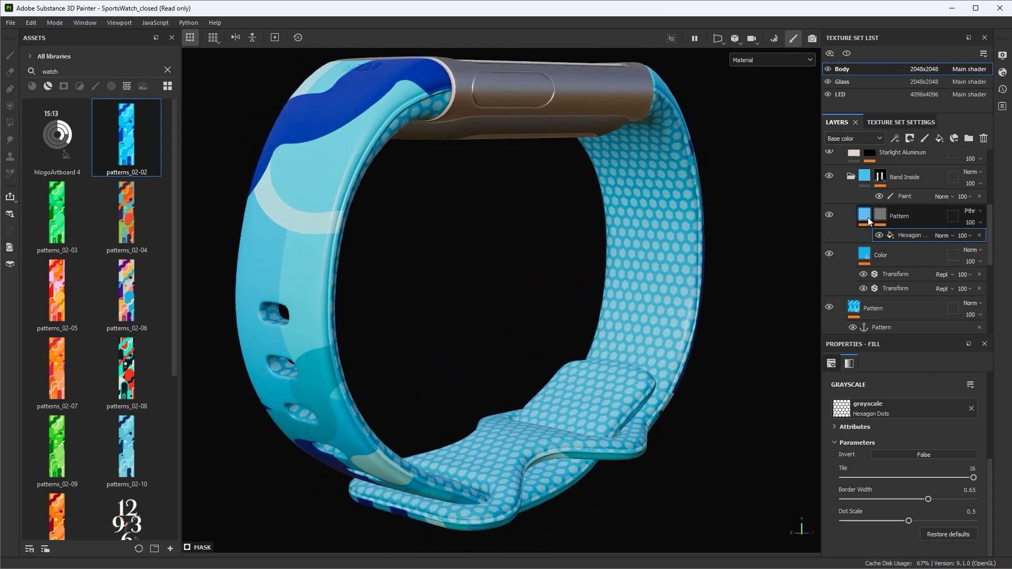
Set the lightness of the Passthrough Pattern layer's HSL Perceptive filter to 0.657
left_click(897, 256)
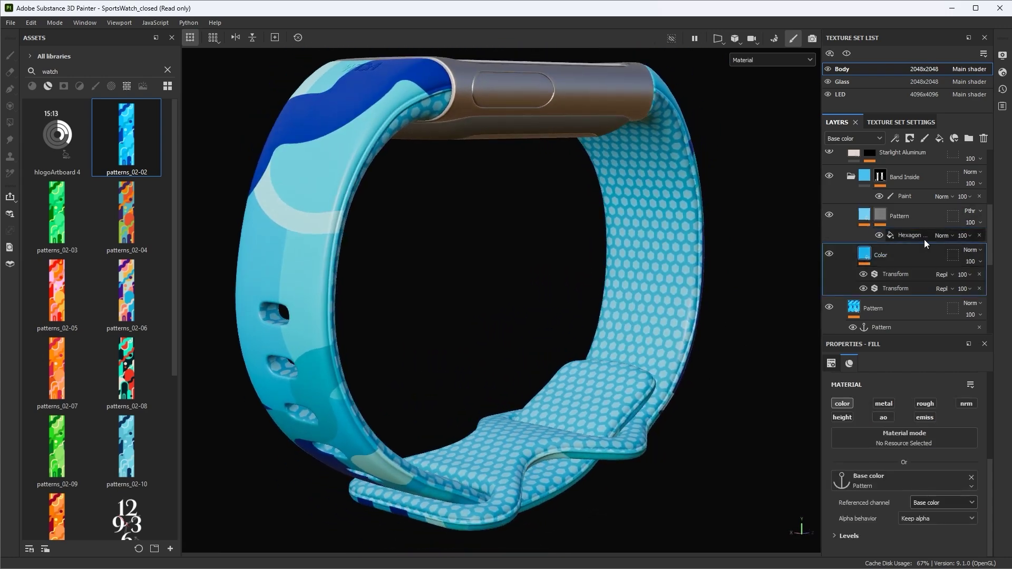
left_click(881, 307)
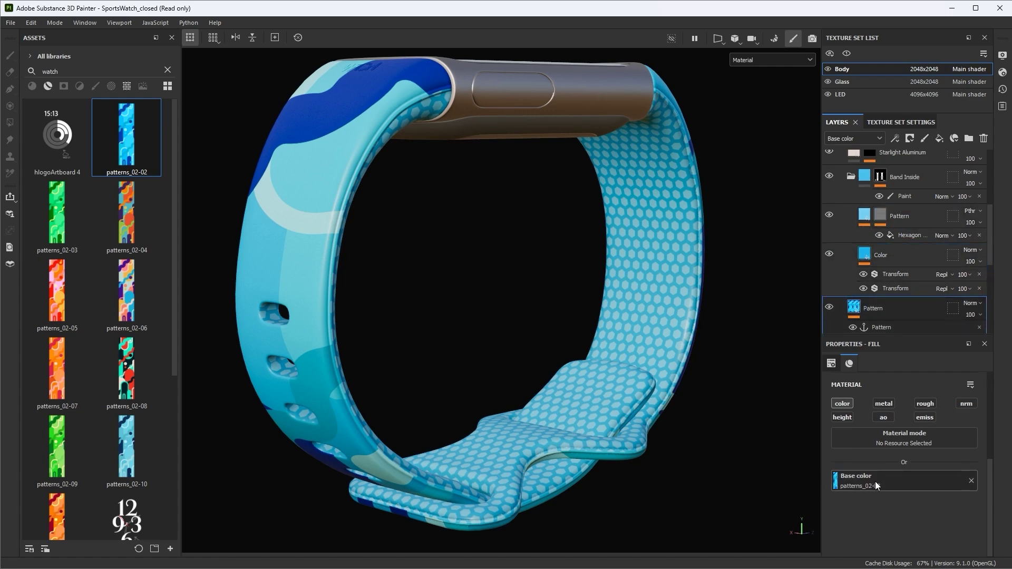
left_click_drag(130, 137, 864, 219)
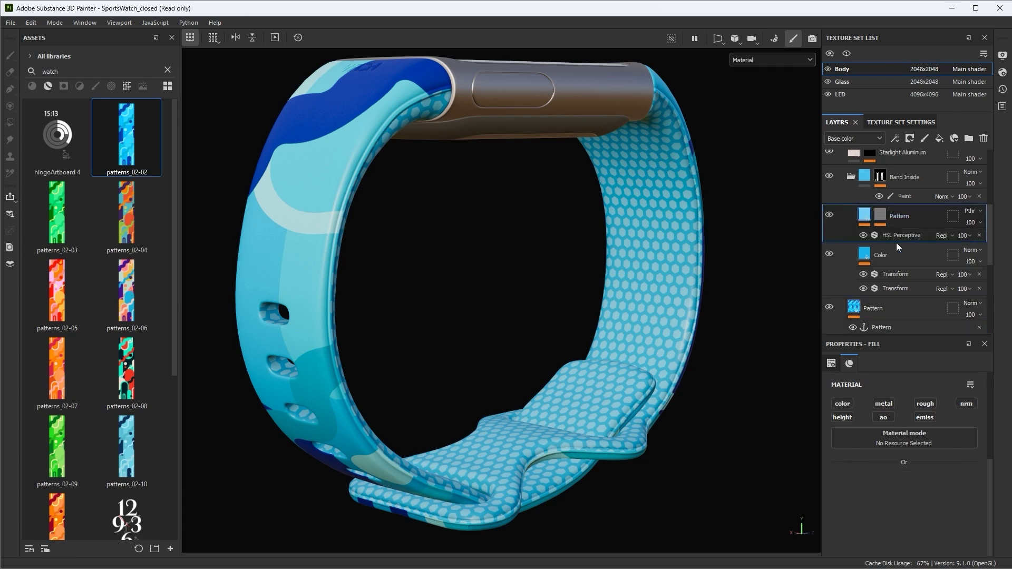
left_click(899, 237)
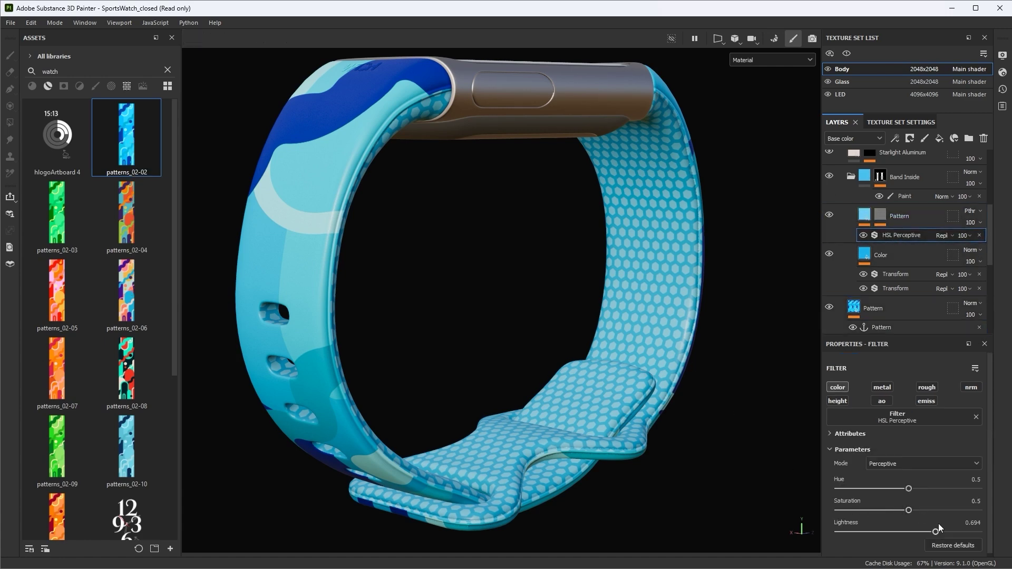
mouse_move(935, 530)
left_mouse_down()
mouse_move(914, 529)
mouse_move(927, 529)
left_mouse_up()
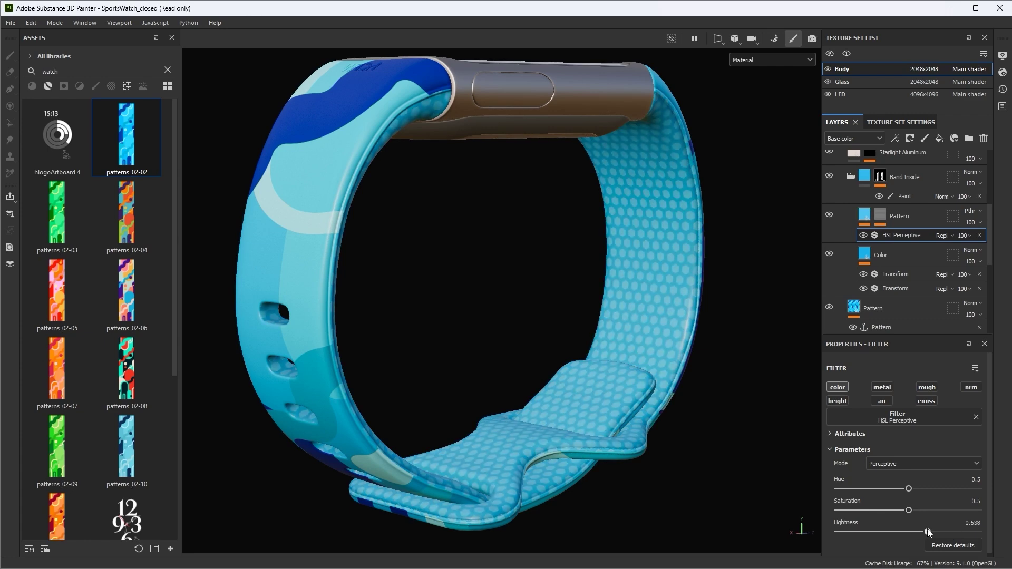
left_click_drag(591, 263, 653, 289, "alt")
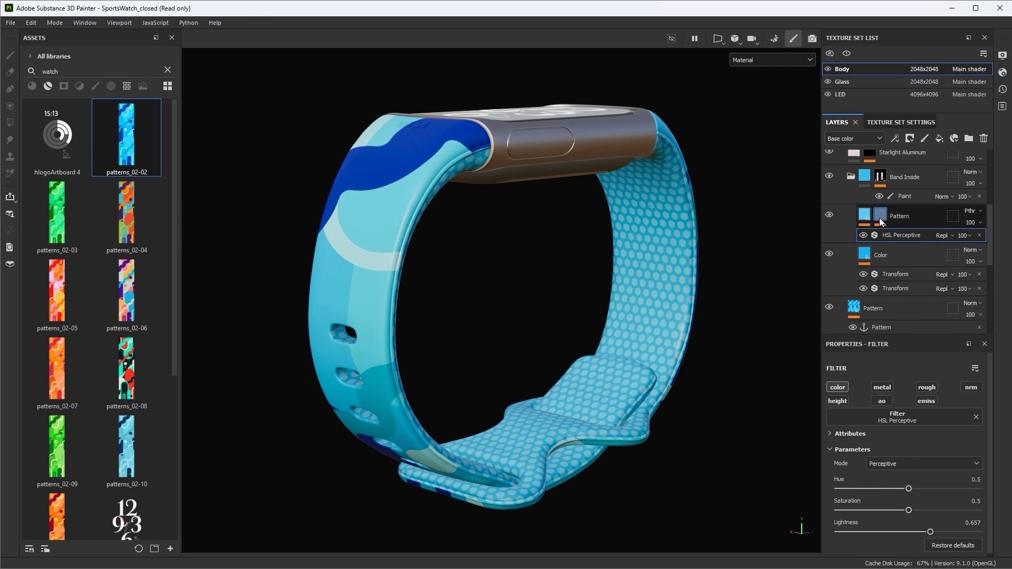
left_click_drag(653, 289, 678, 264, "alt")
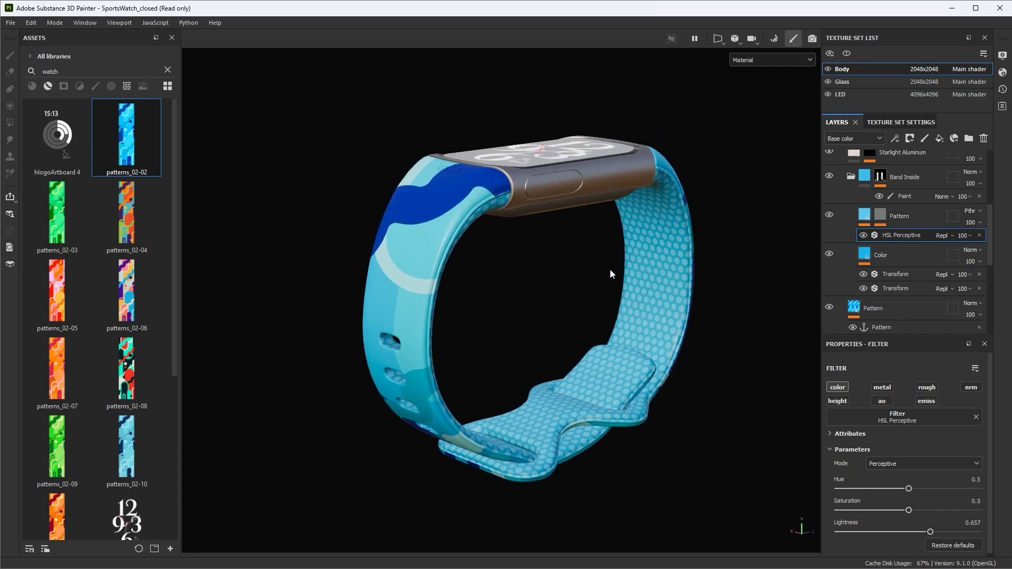
Try patterns_02-03, patterns_02-08, patterns_02-06 and patterns_02-04 as the anchored Pattern layer's base color, and restore patterns_02-02
left_click(886, 311)
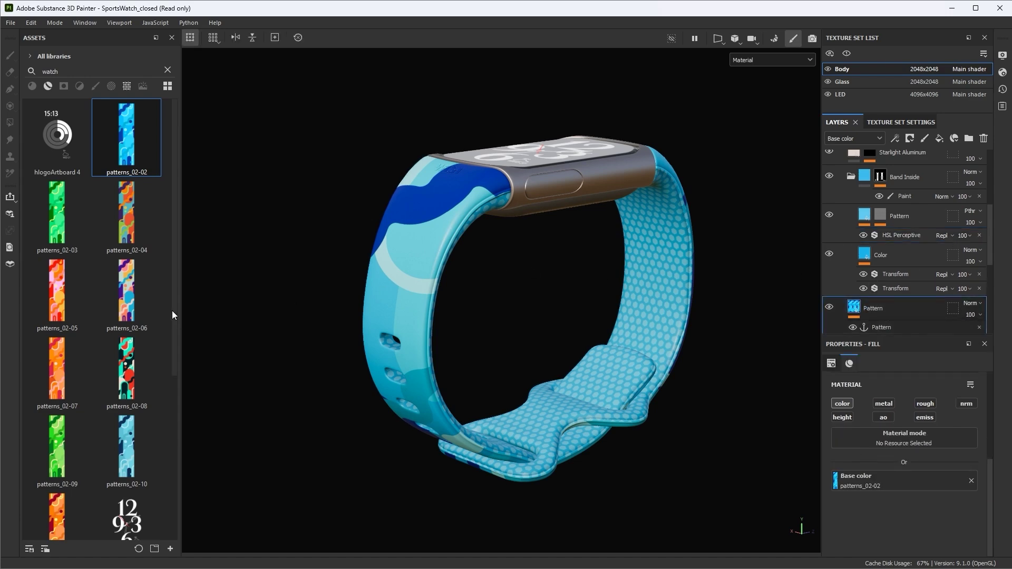
left_click_drag(58, 219, 851, 480)
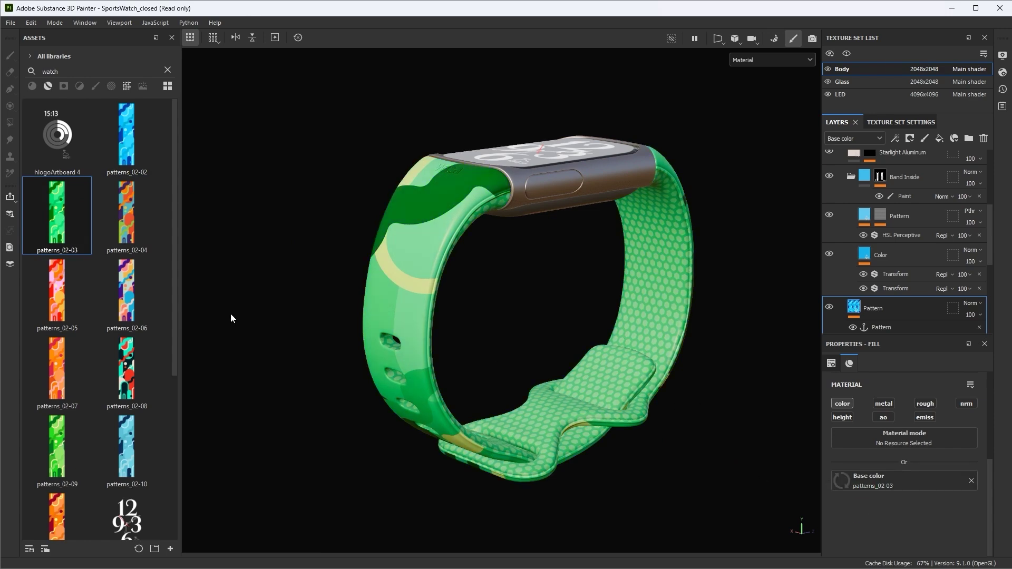
left_click_drag(155, 362, 893, 477)
left_click_drag(154, 268, 838, 478)
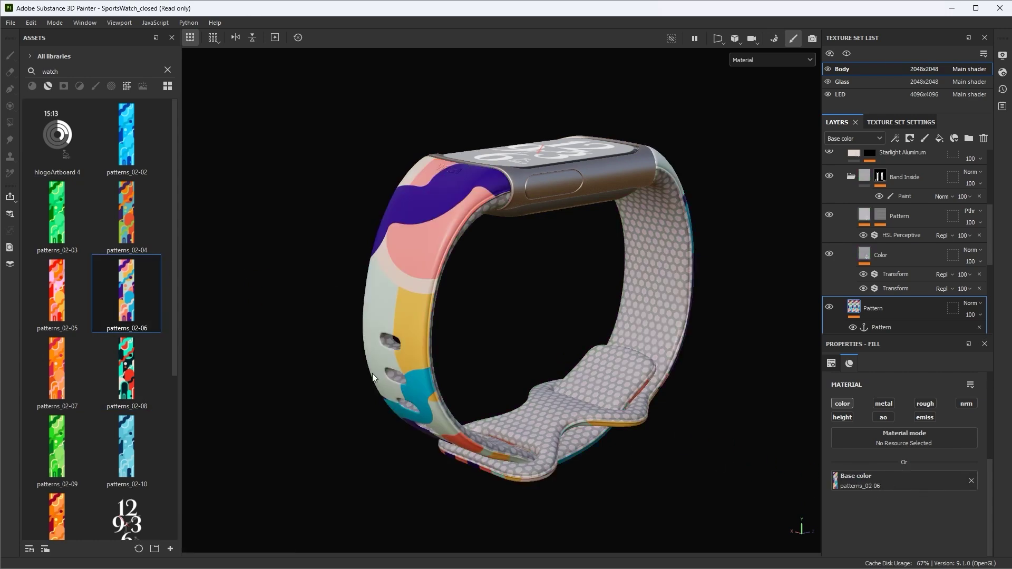
left_click_drag(142, 193, 859, 478)
left_click_drag(530, 431, 558, 280, "alt")
left_click_drag(144, 138, 867, 478)
left_click_drag(599, 354, 468, 323, "alt")
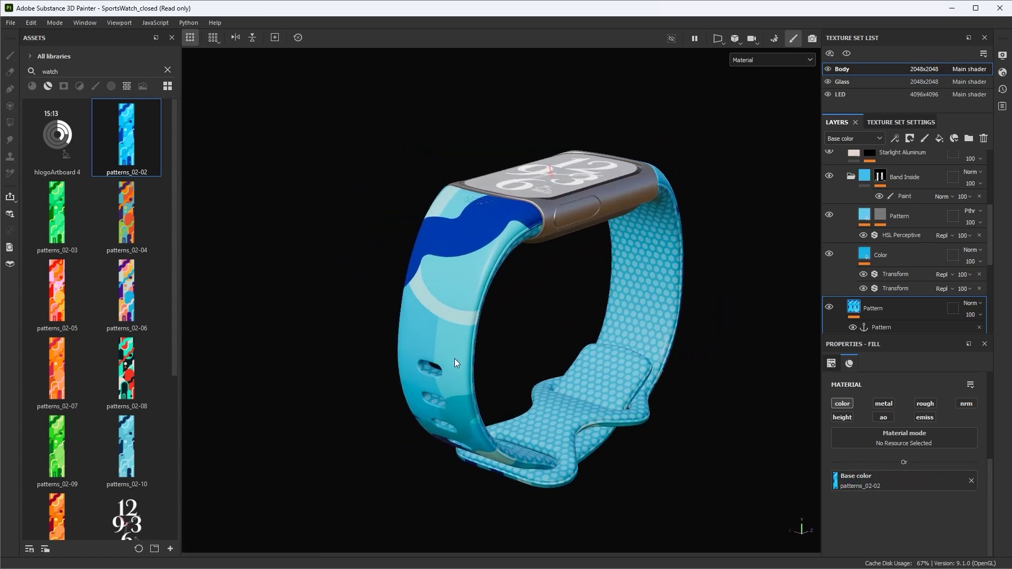
Examine the band and watch face from several angles, hiding and showing the LED texture set and viewing its layers
left_click_drag(650, 356, 648, 258, "alt")
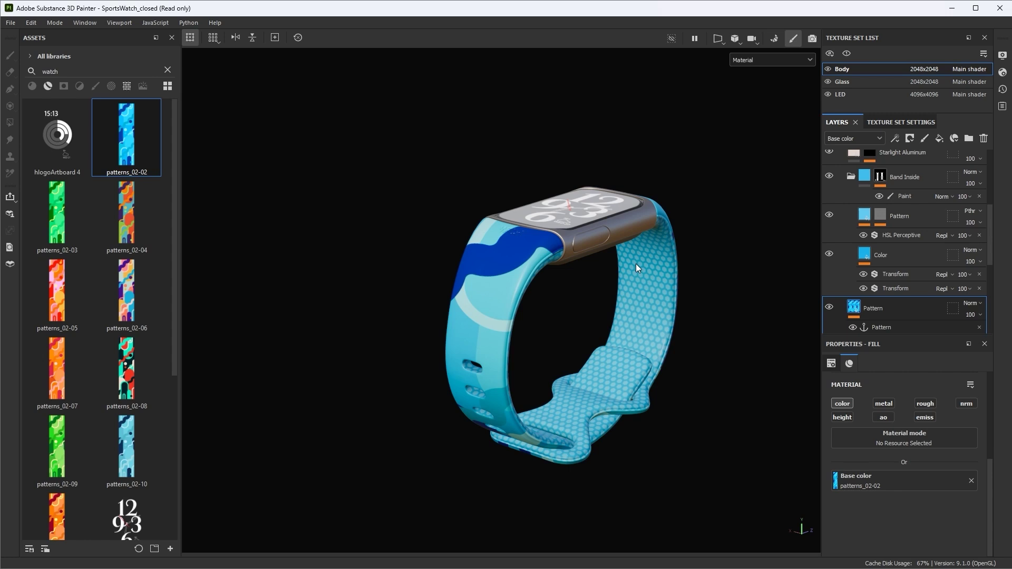
left_click_drag(641, 286, 655, 244, "alt")
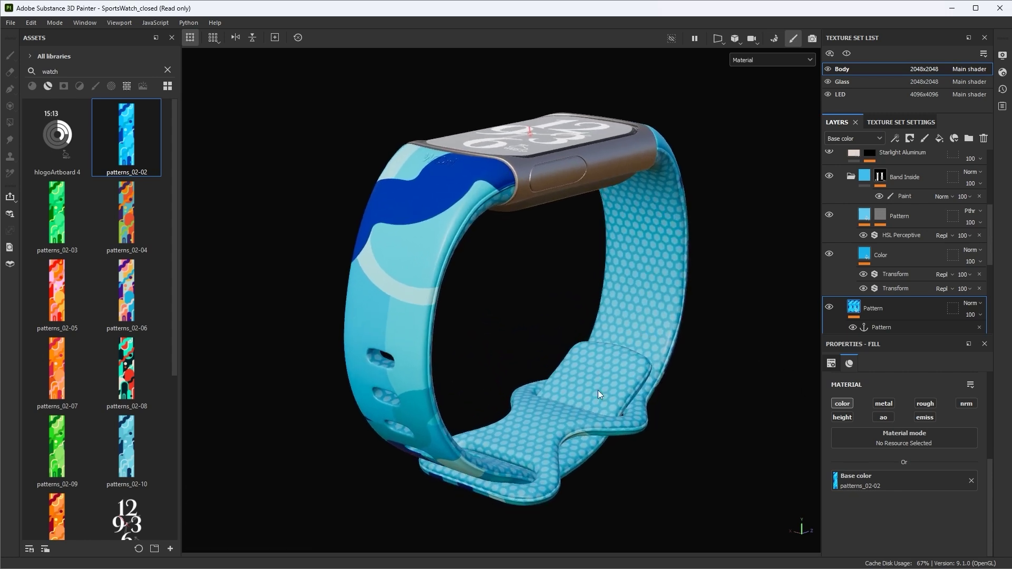
left_click_drag(534, 124, 563, 273, "alt")
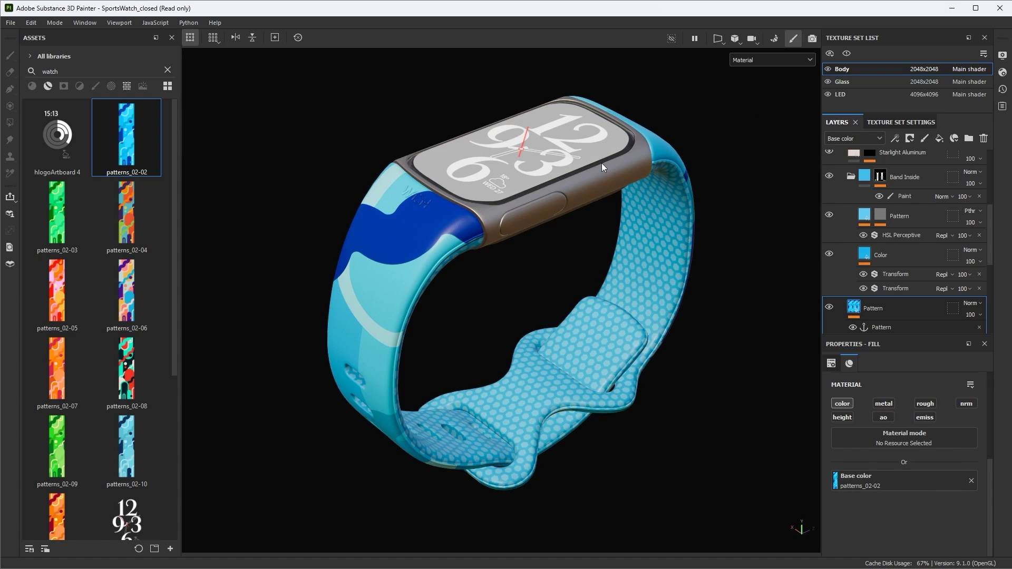
left_click(828, 95)
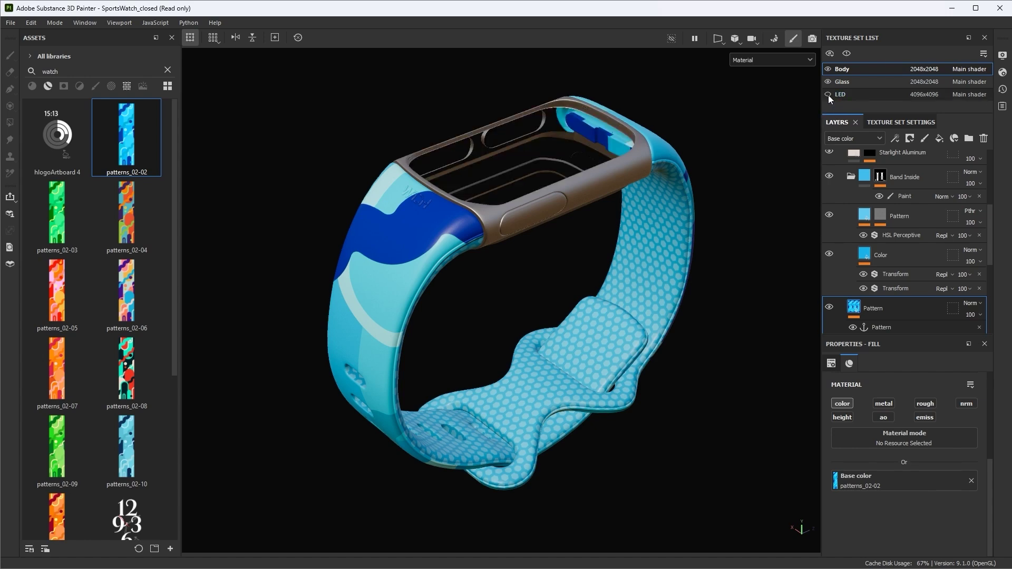
left_click(828, 95)
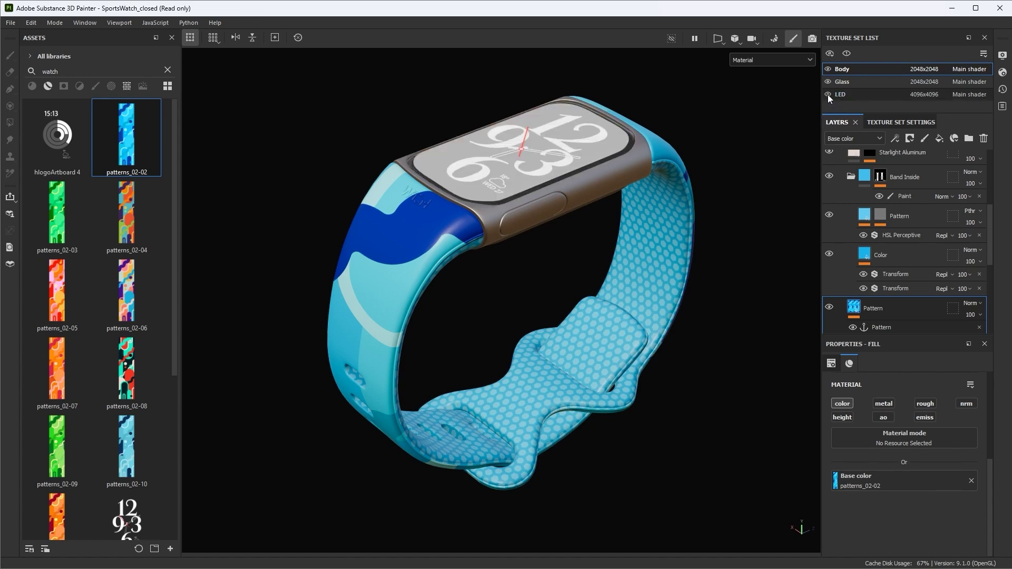
left_click(840, 95)
left_click(828, 95)
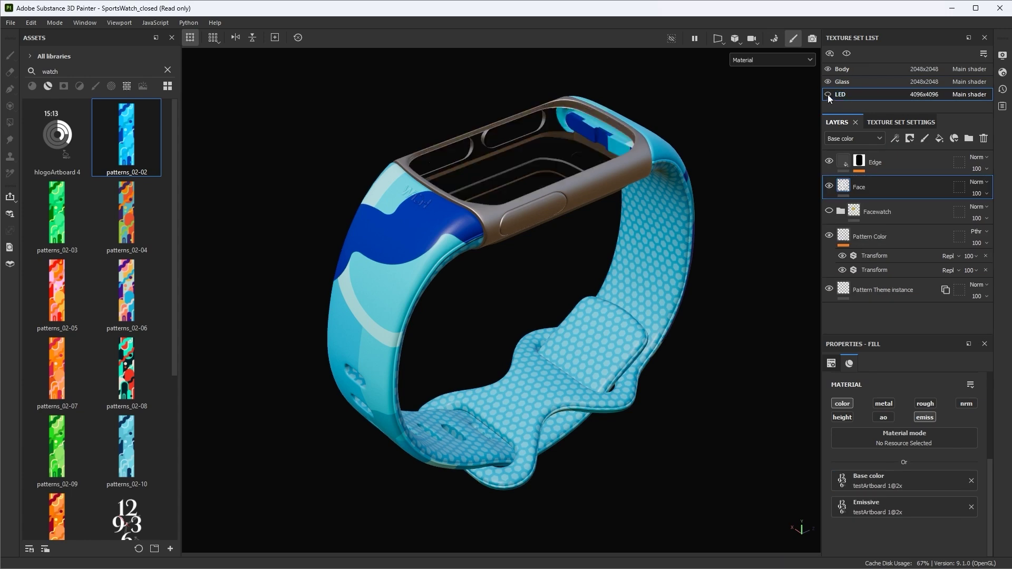
left_click(828, 94)
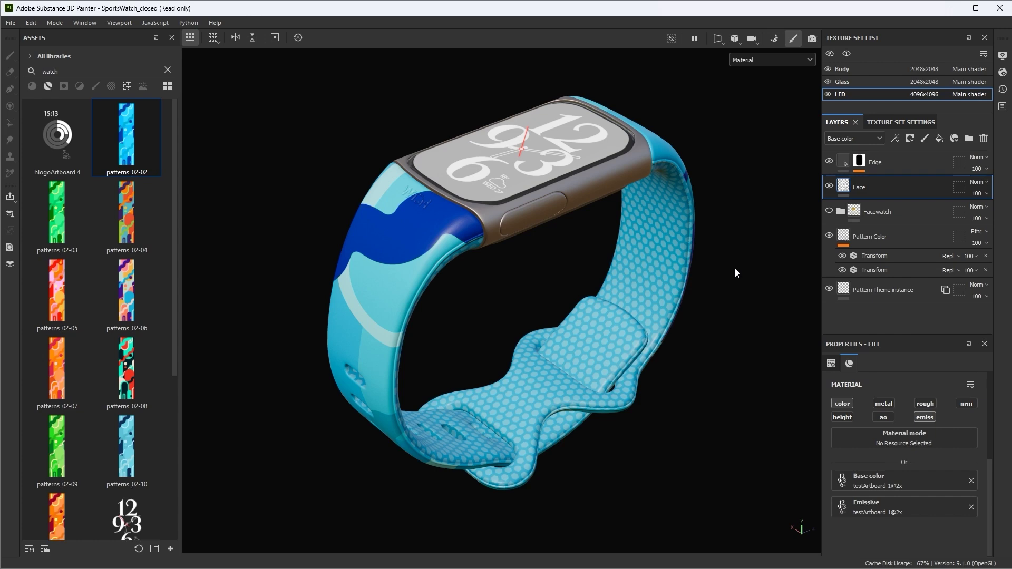
left_click_drag(736, 269, 601, 213, "alt")
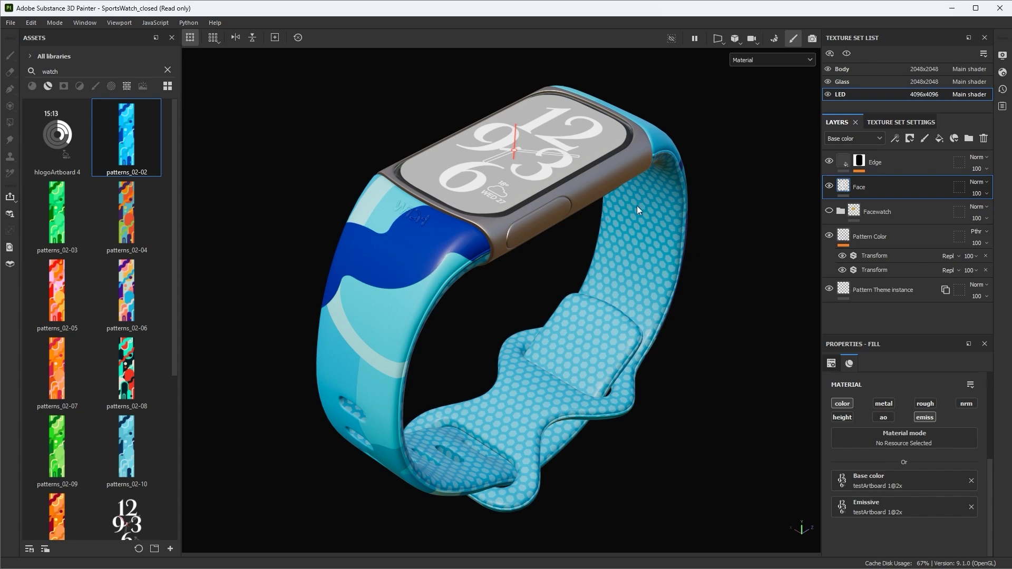
Instantiate the Body texture set's anchored Pattern layer across to the LED texture set only
left_click(853, 69)
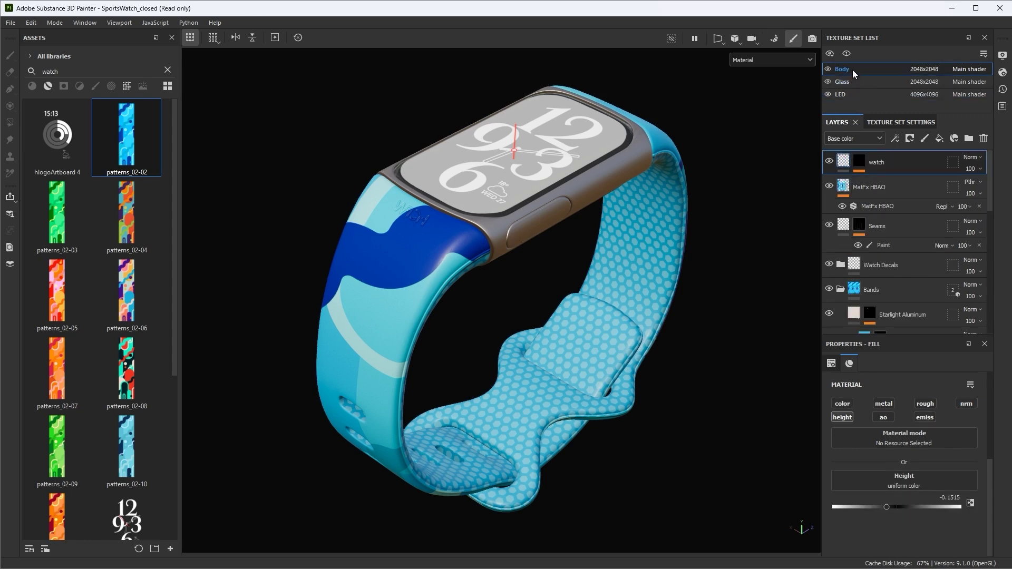
scroll(909, 280, "down", 4)
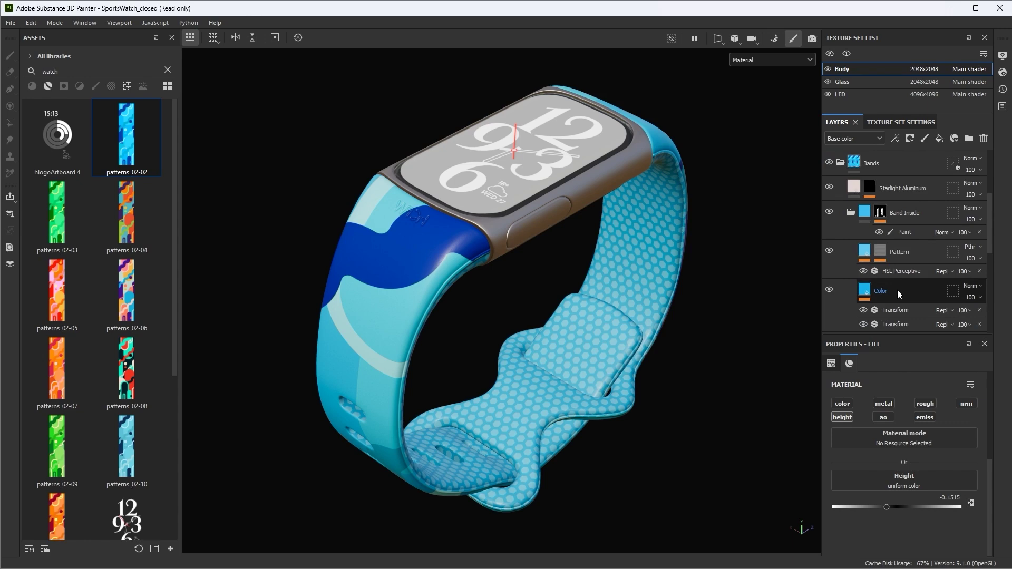
scroll(896, 289, "down", 3)
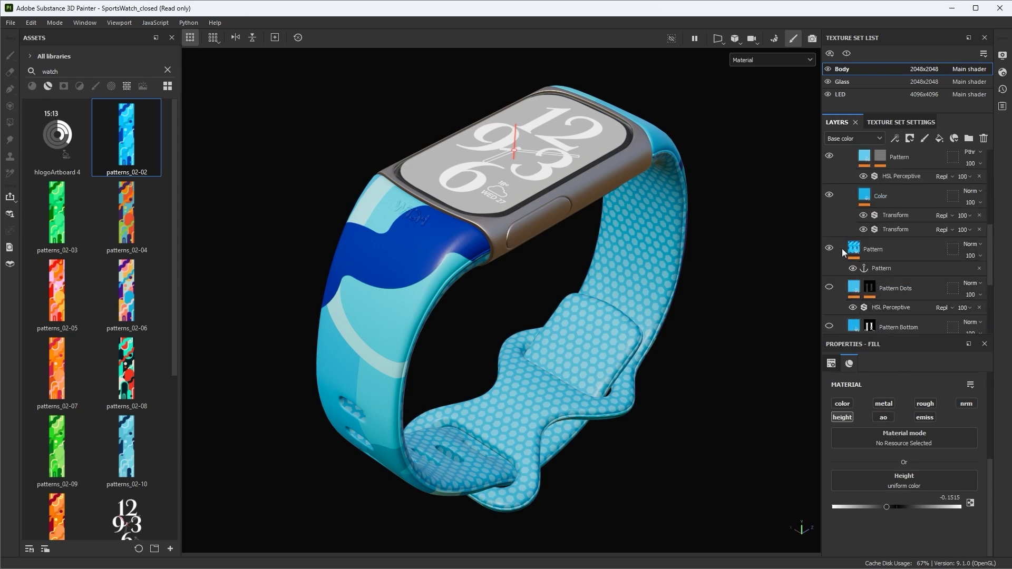
right_click(883, 247)
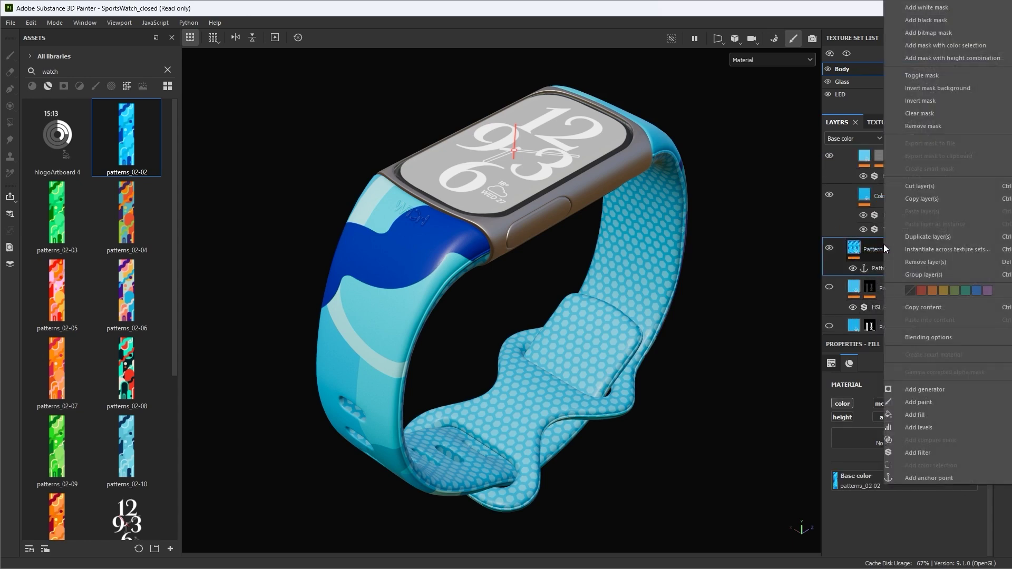
left_click(911, 248)
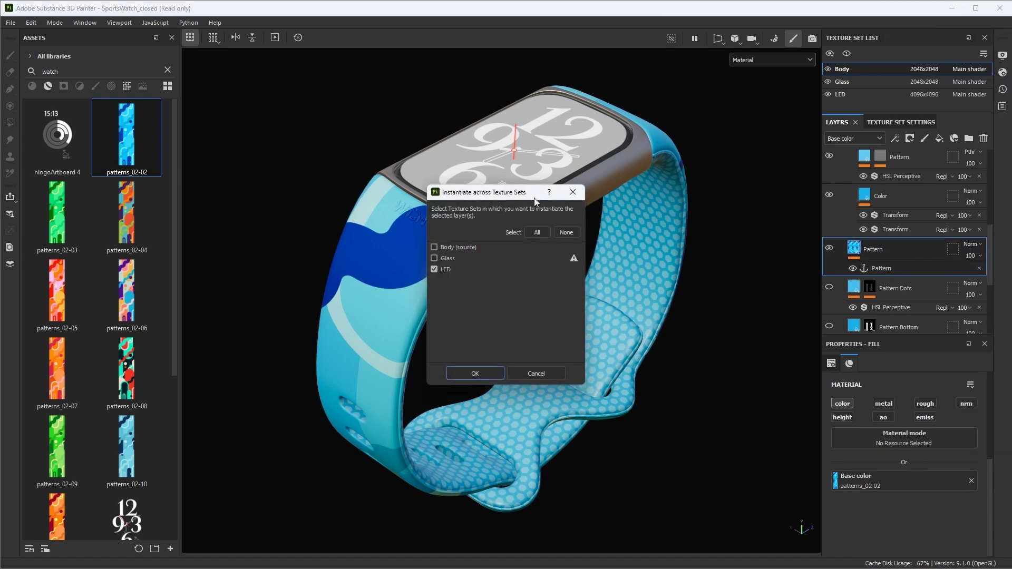
left_click_drag(518, 198, 719, 167)
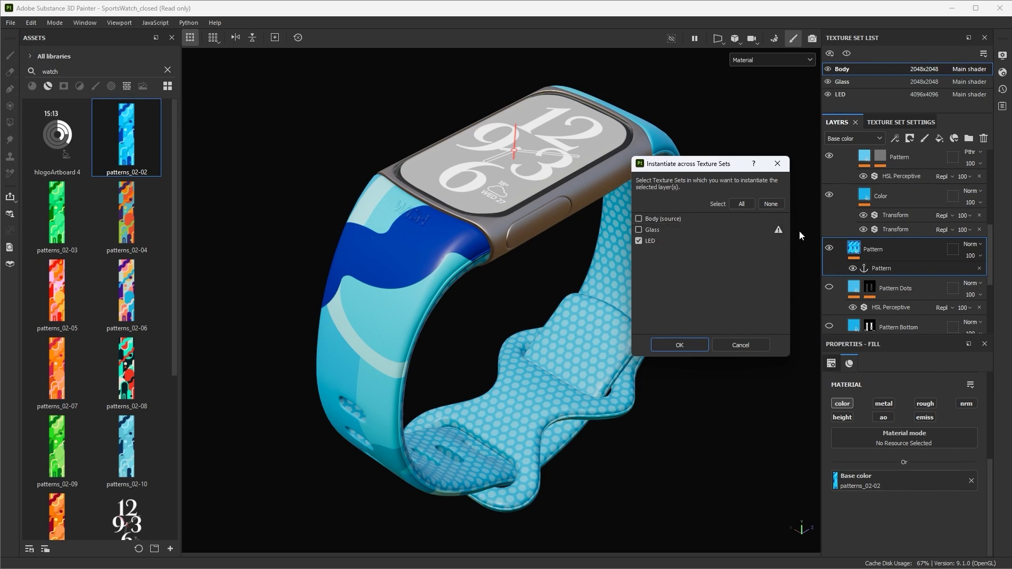
mouse_move(779, 229)
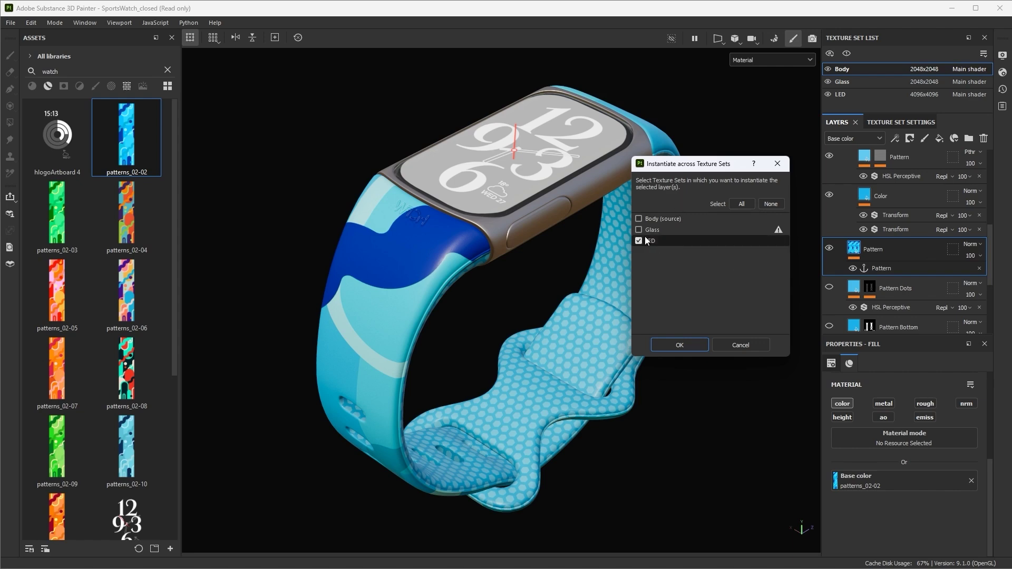
left_click(665, 219)
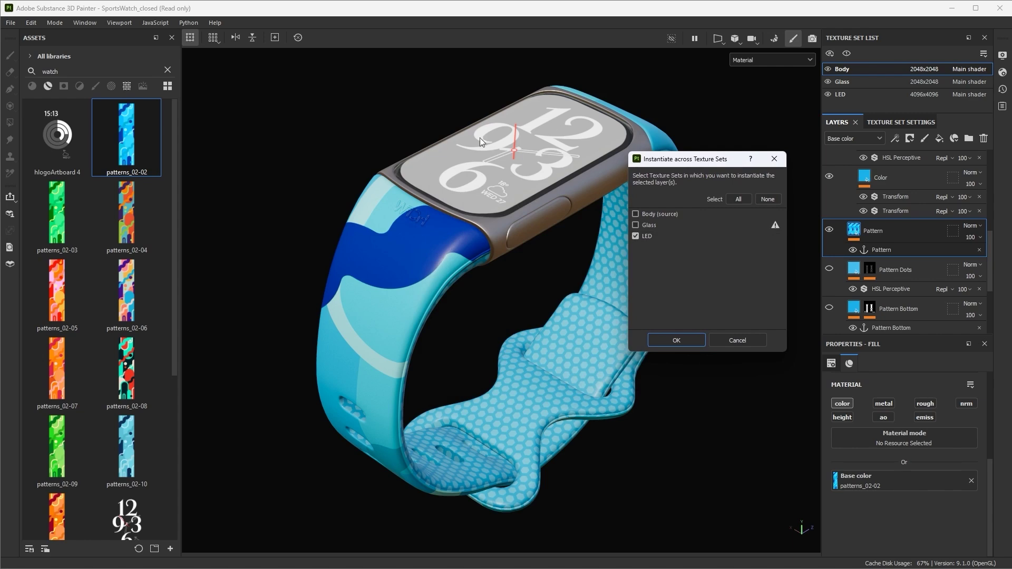
left_click(685, 340)
Inspect the patterned watch face with the LED set hidden and shown, and follow the instance hierarchy between Body / Pattern and LED / Pattern instance
left_click_drag(641, 201, 570, 204, "alt")
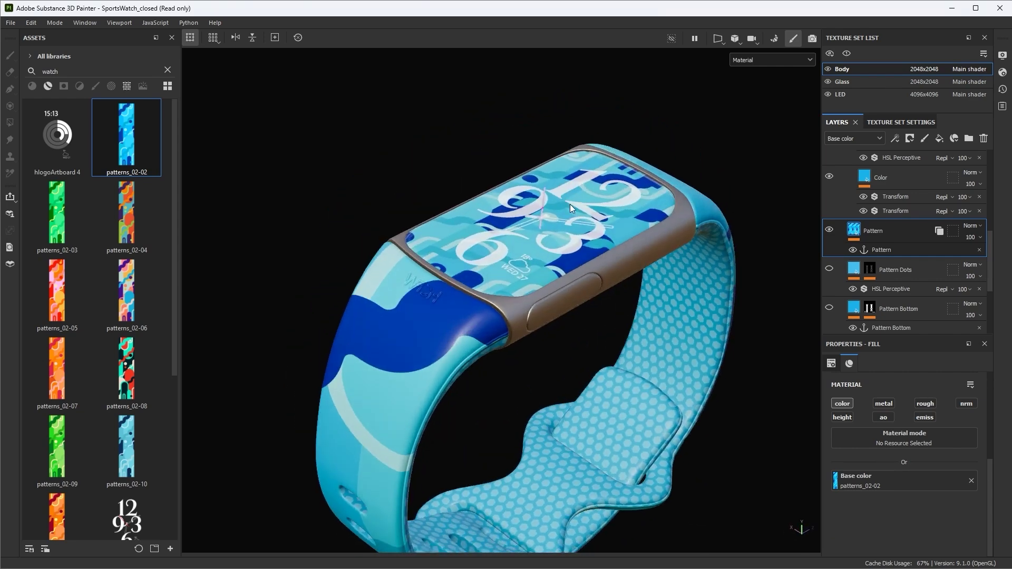
left_click(827, 94)
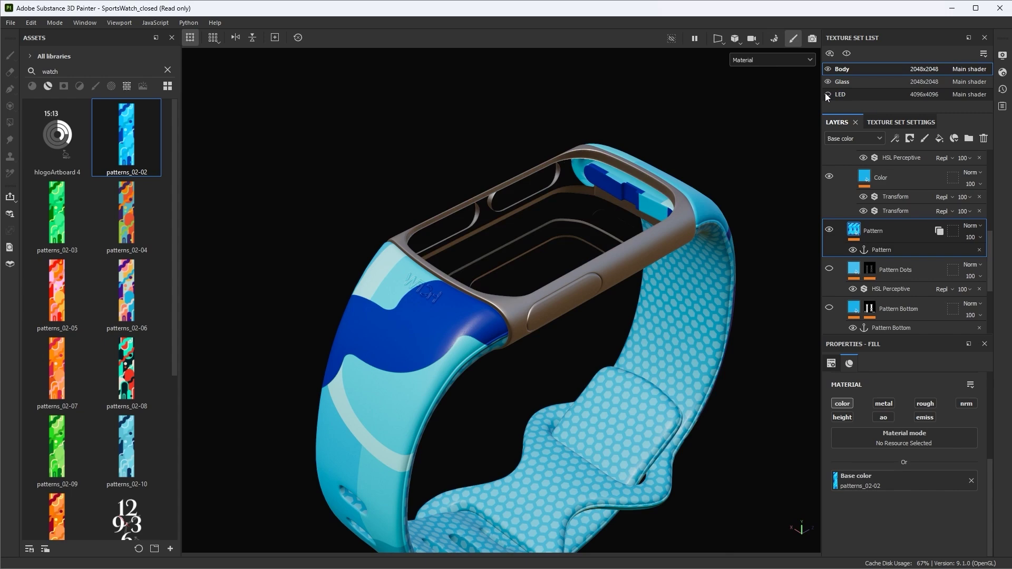
left_click(827, 95)
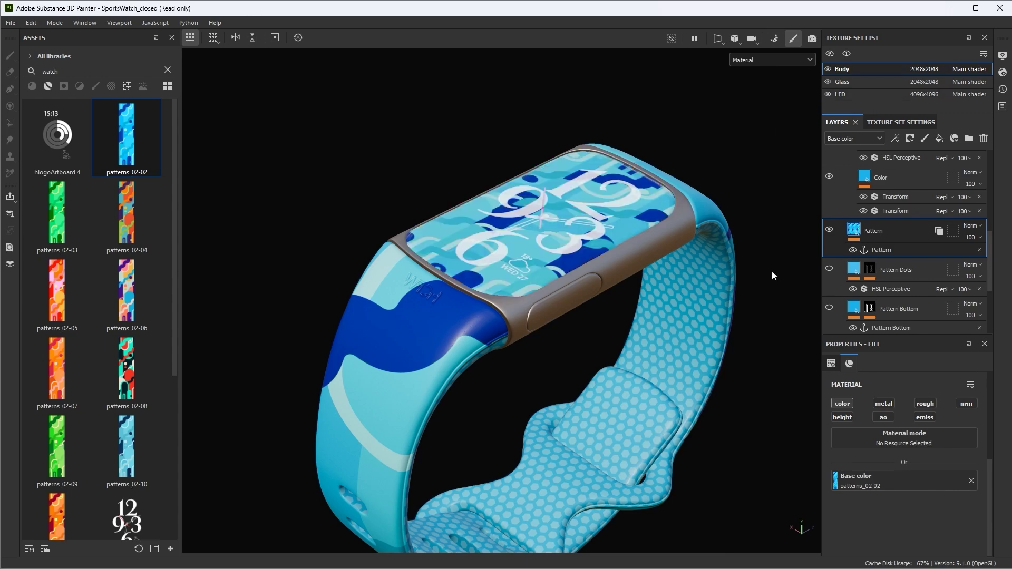
left_click(939, 231)
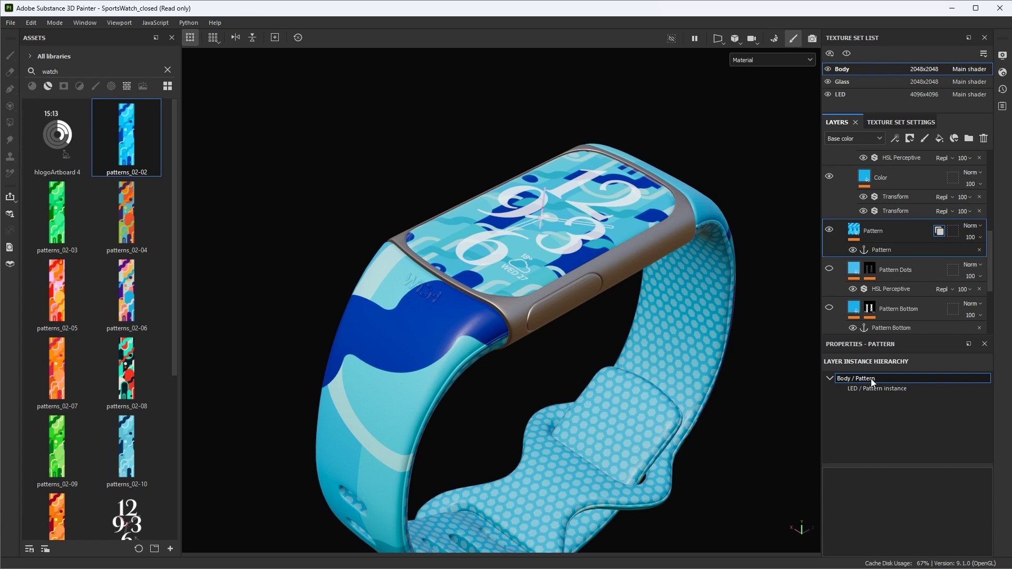
left_click(853, 389)
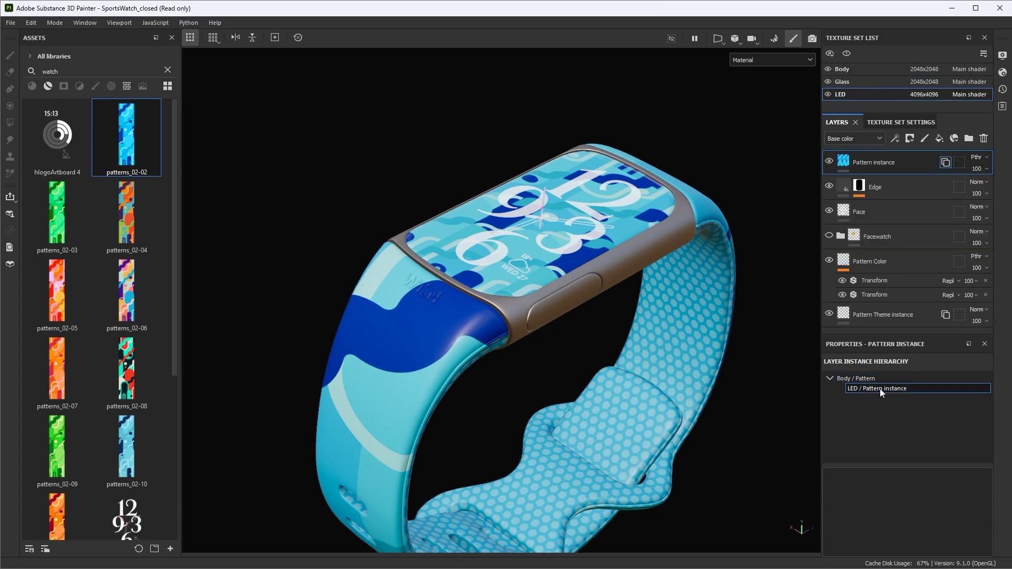
left_click(844, 378)
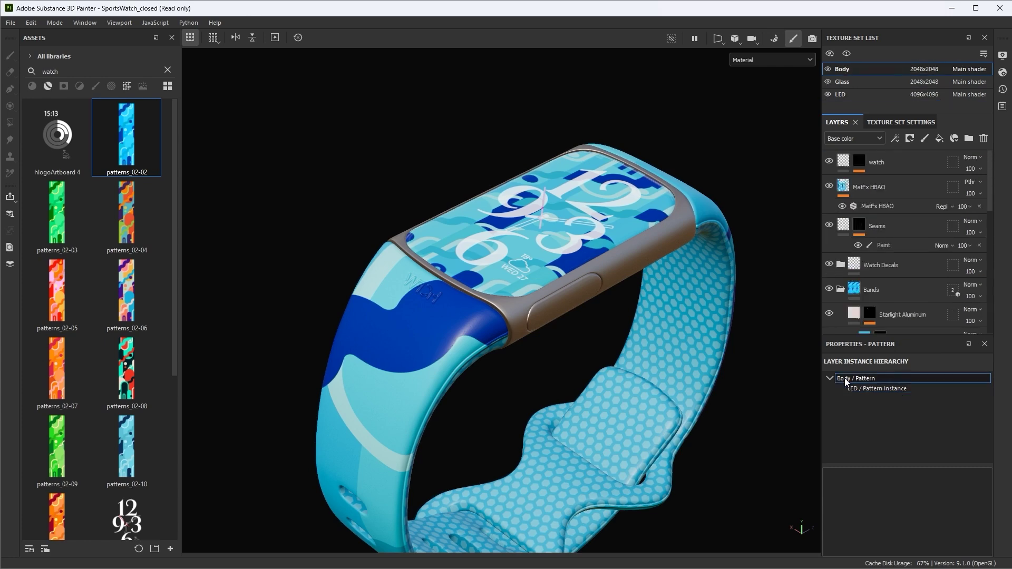
left_click(854, 388)
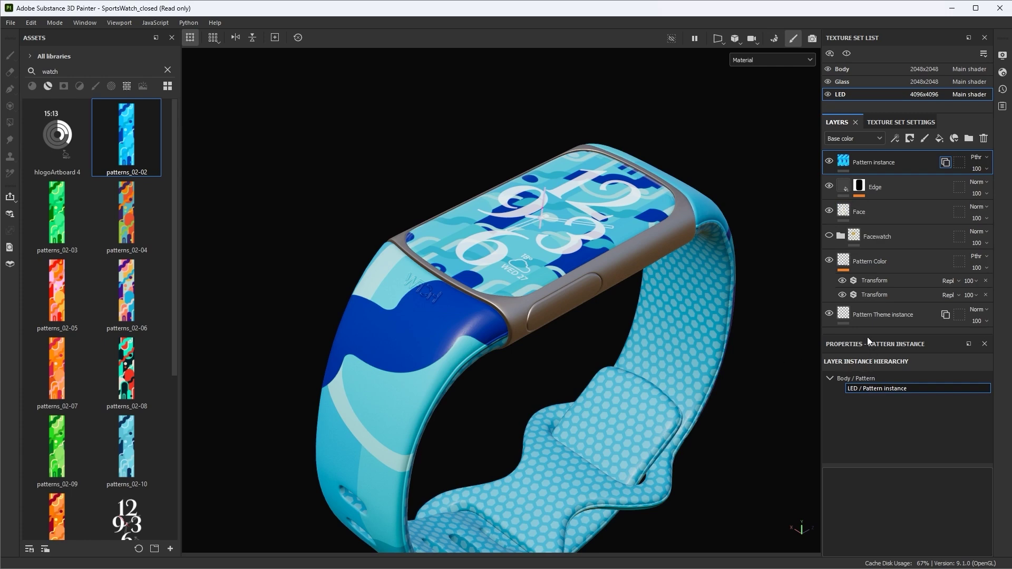
Delete the old Pattern Color and Pattern Theme instance layers from the LED texture set
left_click(829, 314)
left_click(829, 260)
left_click(899, 263)
left_click(894, 312, "ctrl")
key("Delete")
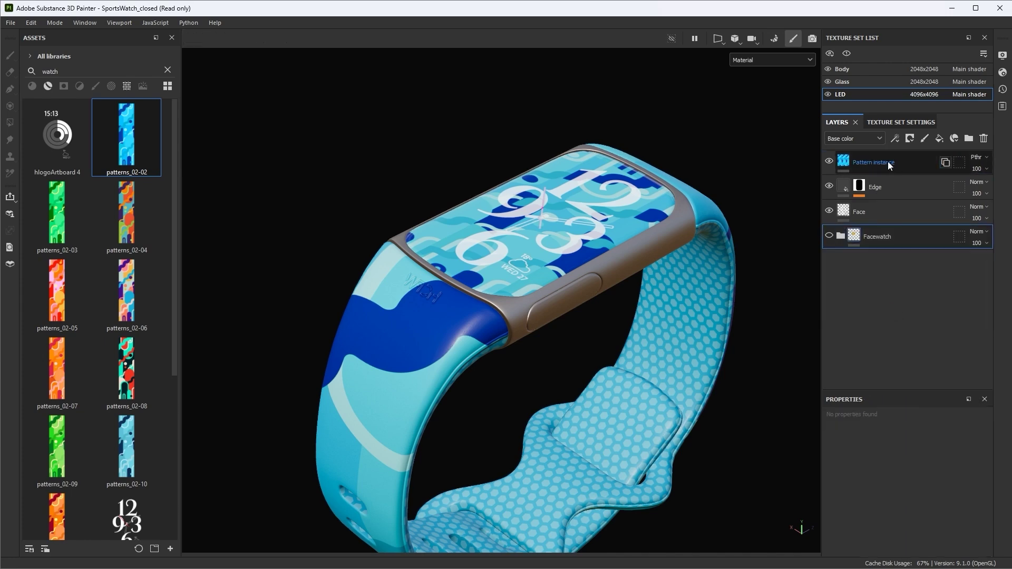
Move the Pattern instance layer beneath the Facewatch folder in the LED layer stack
left_click_drag(893, 161, 897, 254)
left_click_drag(631, 216, 799, 267, "alt")
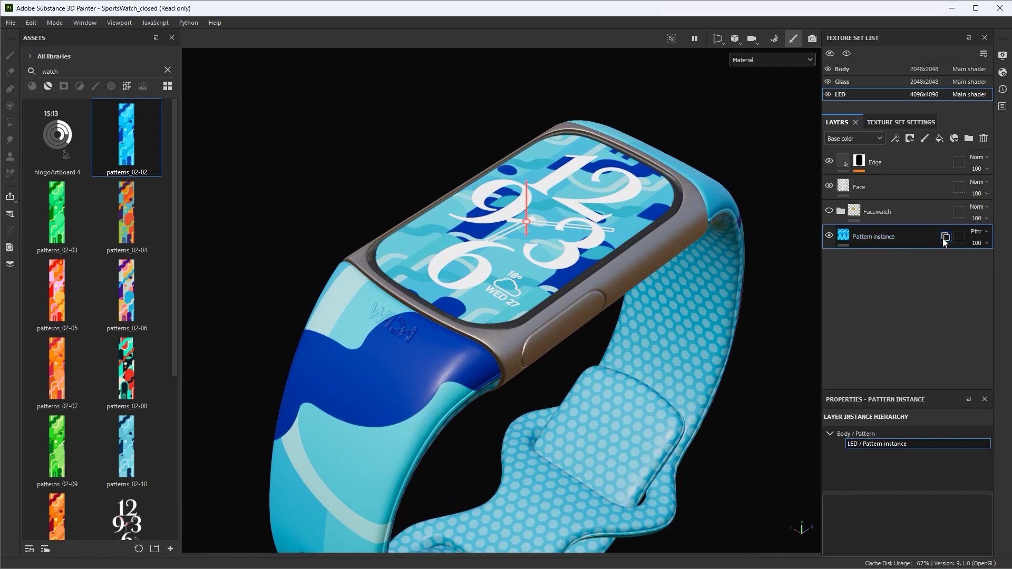
left_click_drag(601, 232, 701, 295, "alt")
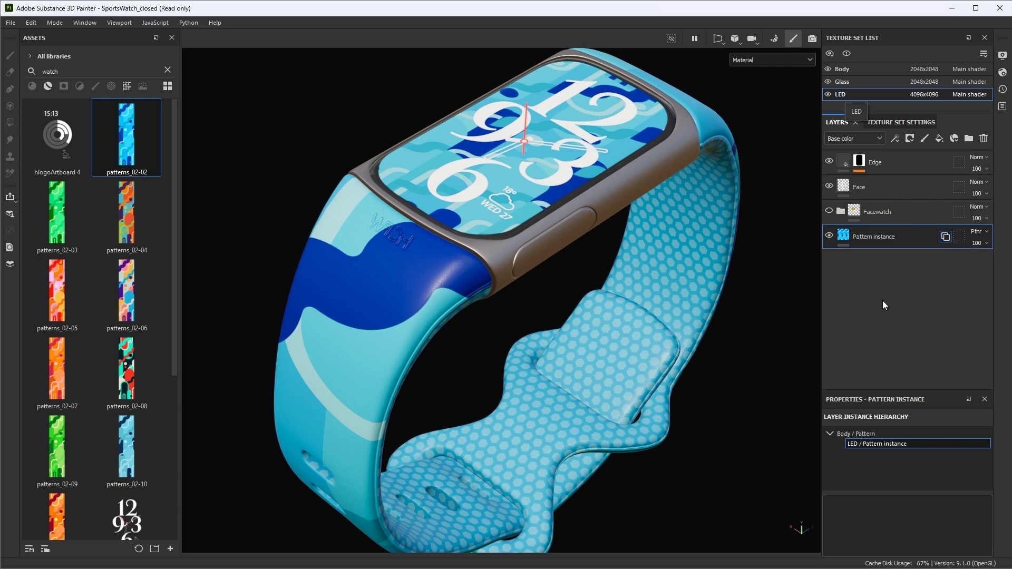
left_click_drag(629, 220, 592, 153, "alt")
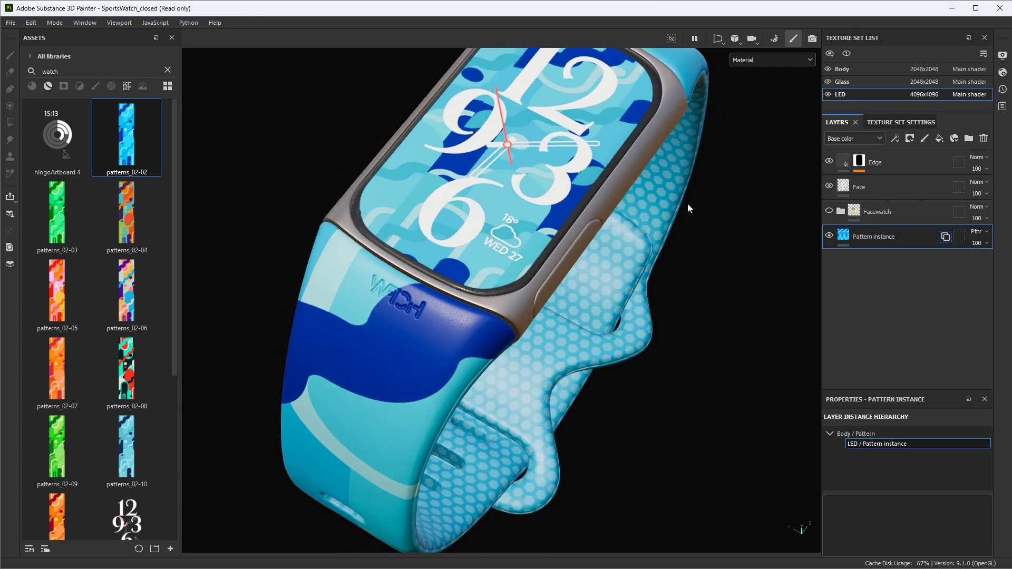
left_click_drag(707, 235, 684, 221, "alt")
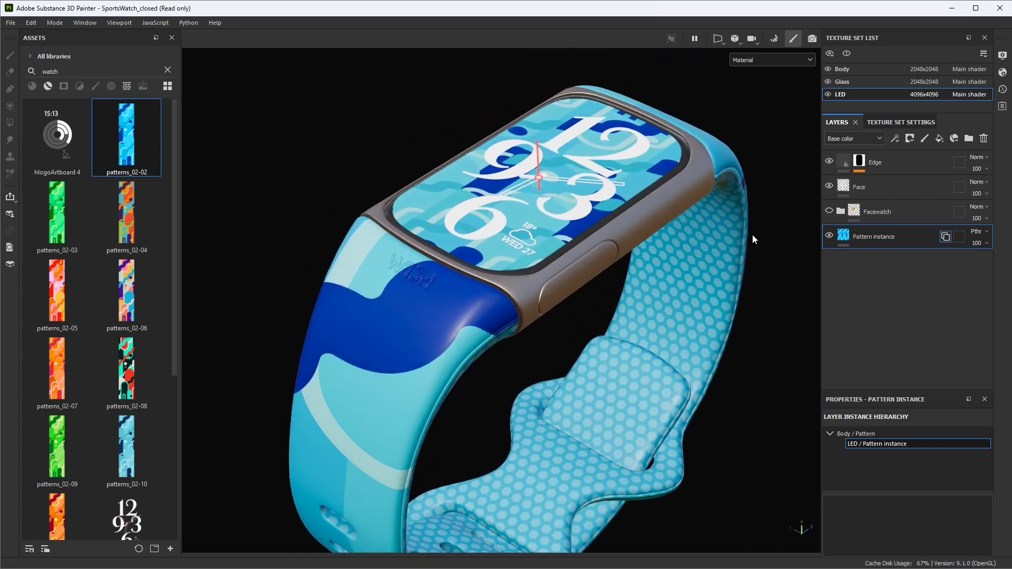
View which layer operations and effects are available for the Pattern instance layer
right_click(896, 234)
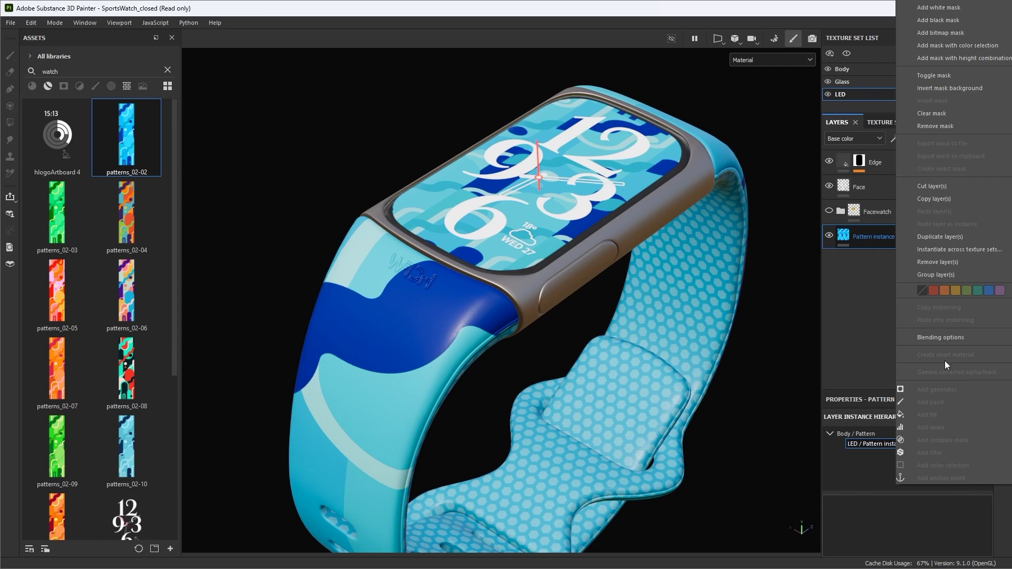
left_click(855, 276)
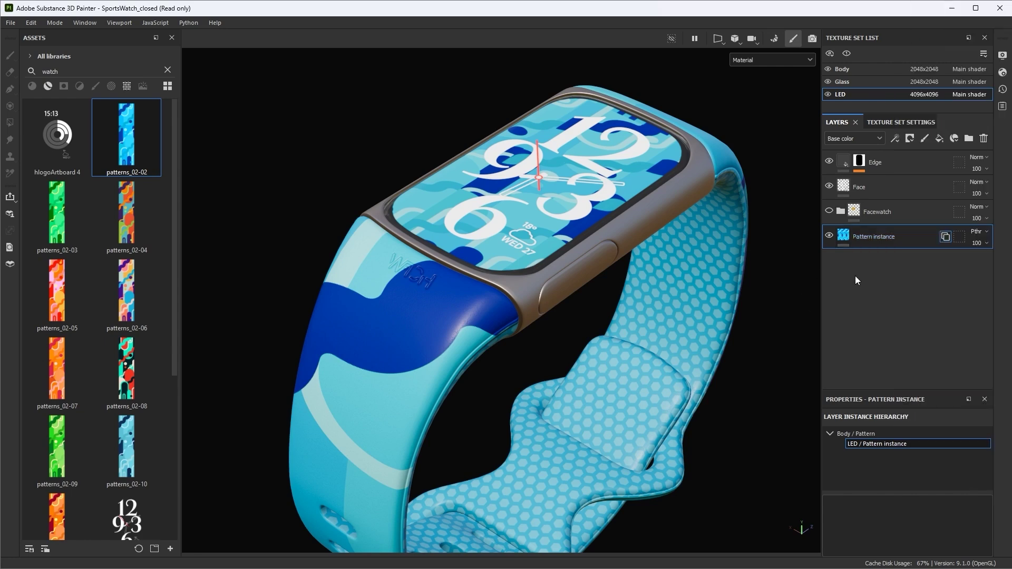
left_click_drag(745, 273, 699, 244, "alt")
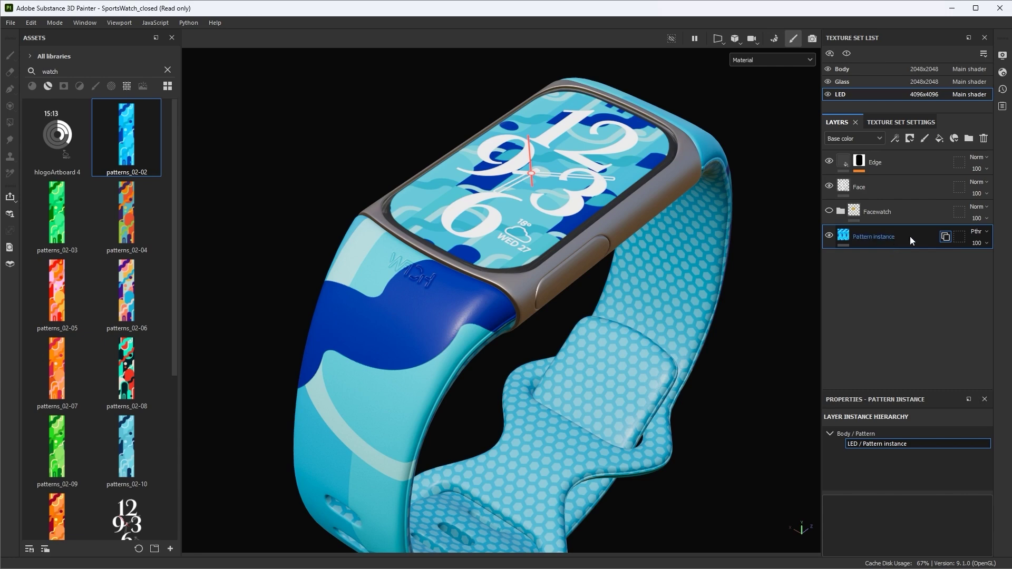
Add a fill layer named Color above the Pattern instance and disable all of its material channels
left_click(939, 140)
double_click(877, 239)
type("Color")
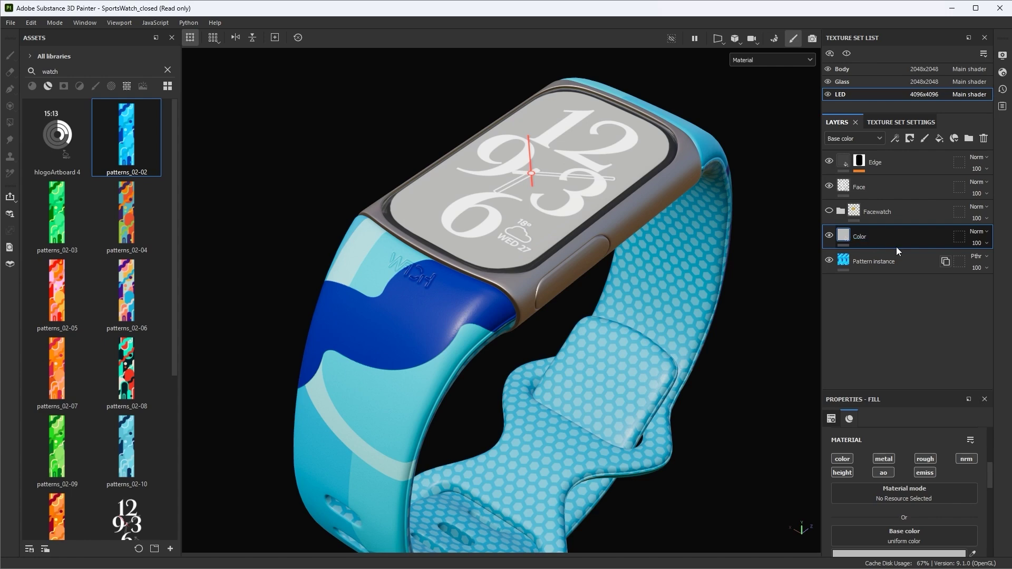
key("Return")
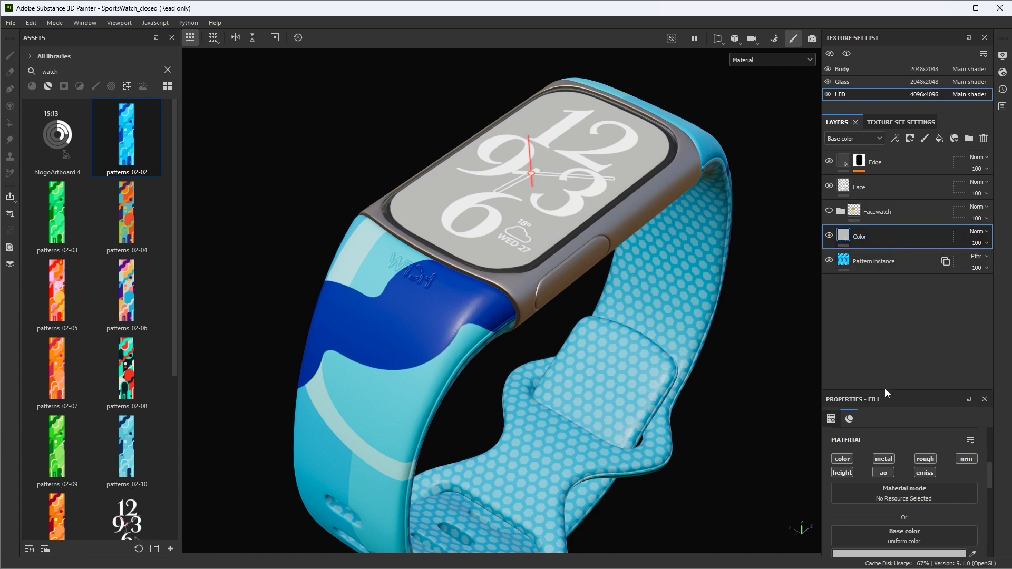
left_click_drag(884, 389, 886, 312)
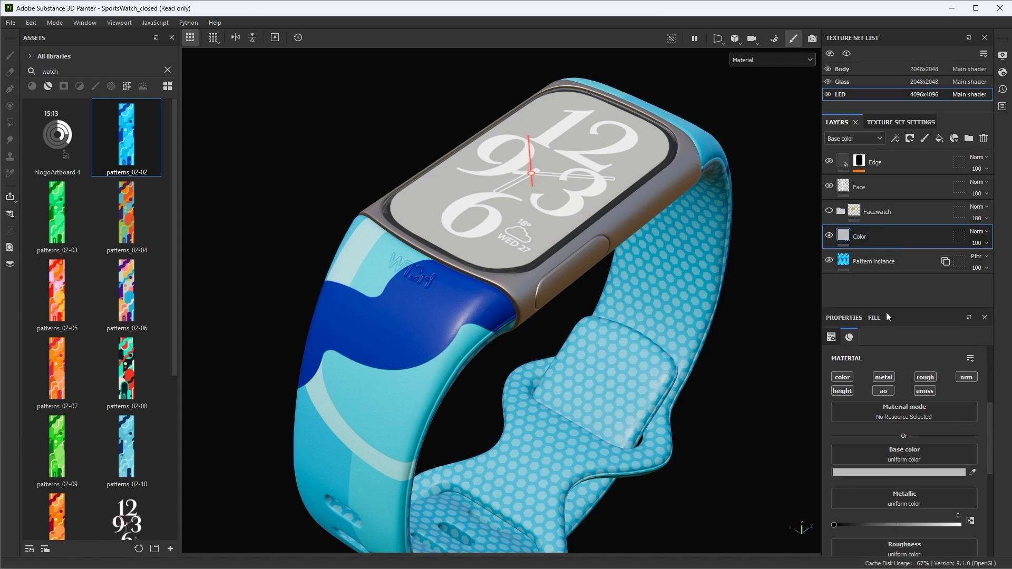
left_click(844, 377)
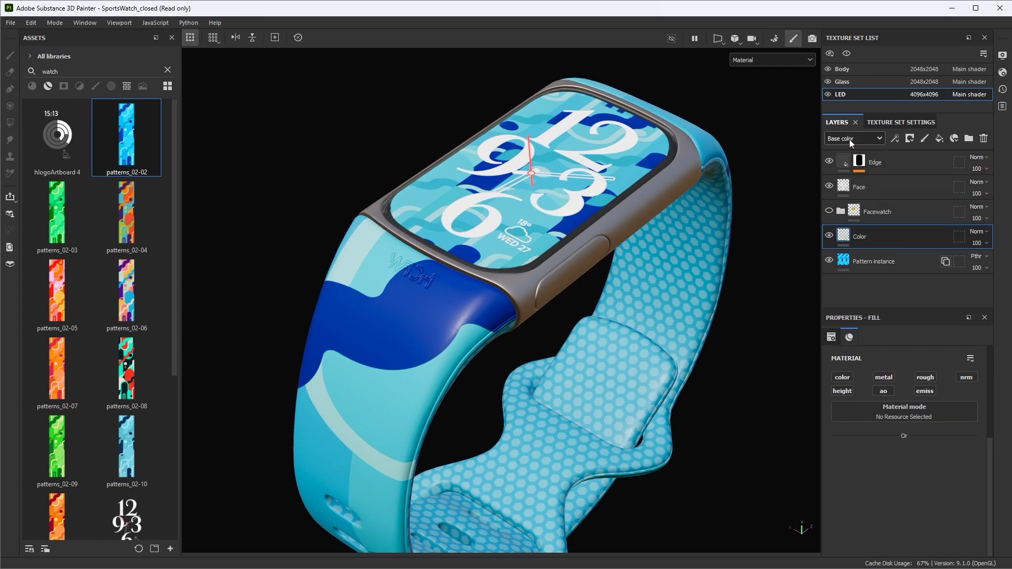
Set the Color layer's base color blending mode to Passthrough
left_click(975, 231)
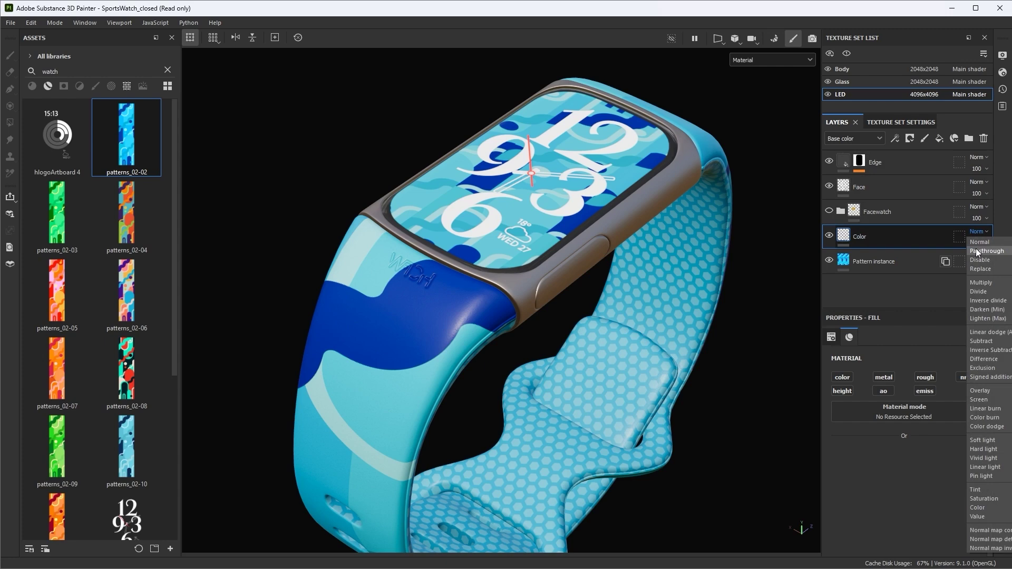
left_click(986, 251)
right_click_drag(656, 236, 795, 289, "alt")
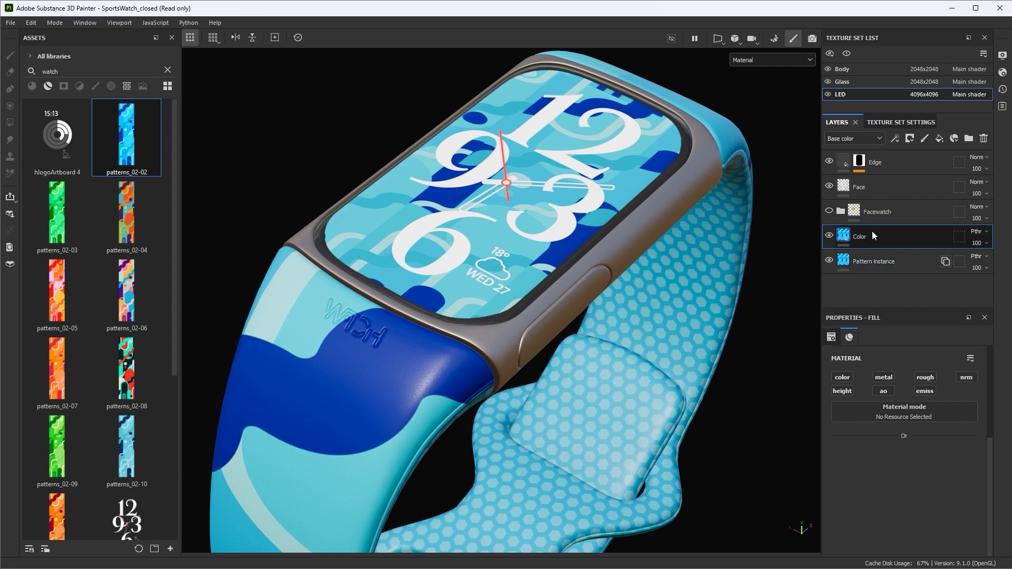
Add a Transform filter with Scaling 1 to the Color layer and duplicate that filter
right_click(873, 235)
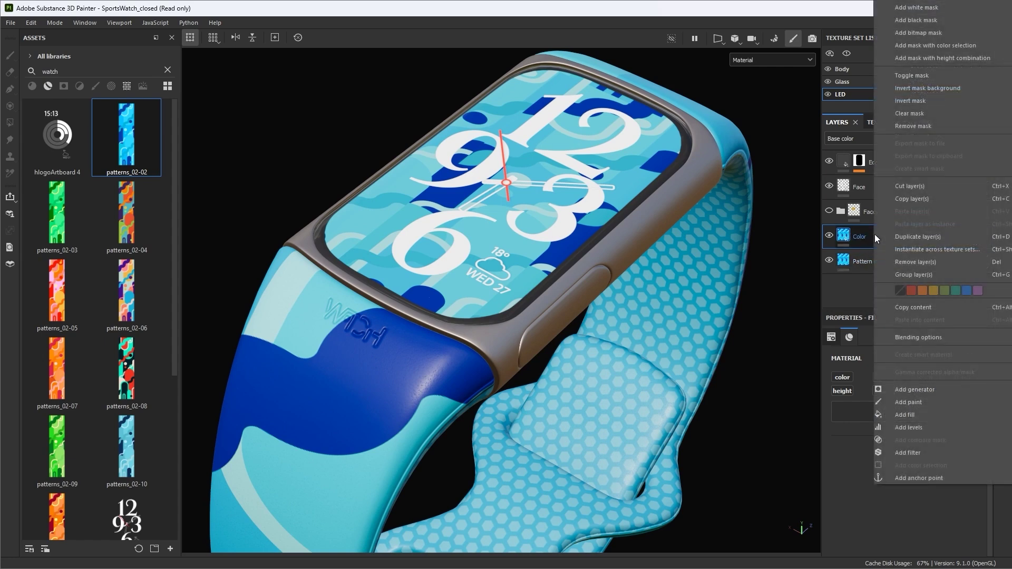
left_click(868, 501)
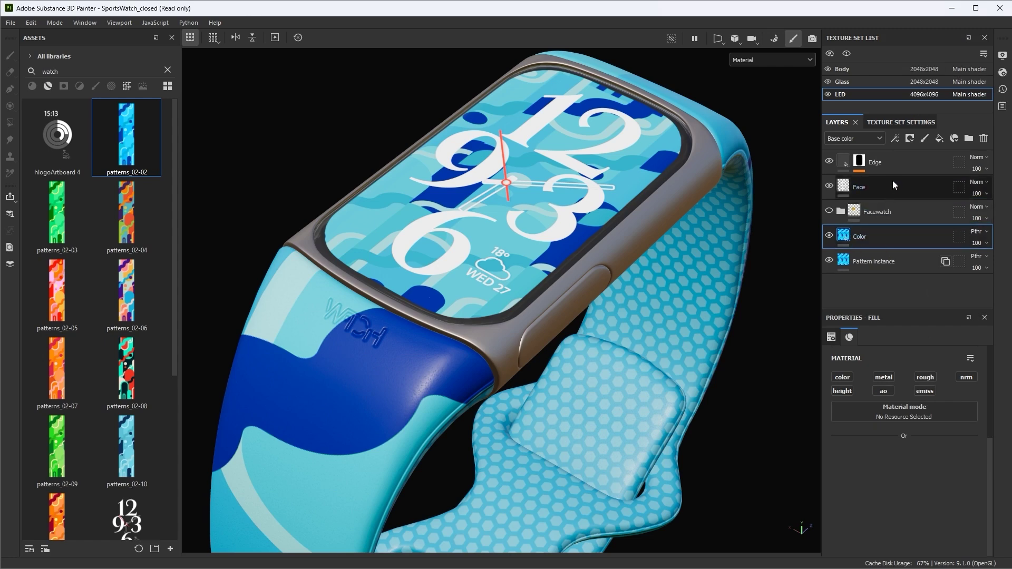
left_click(895, 140)
left_click(902, 215)
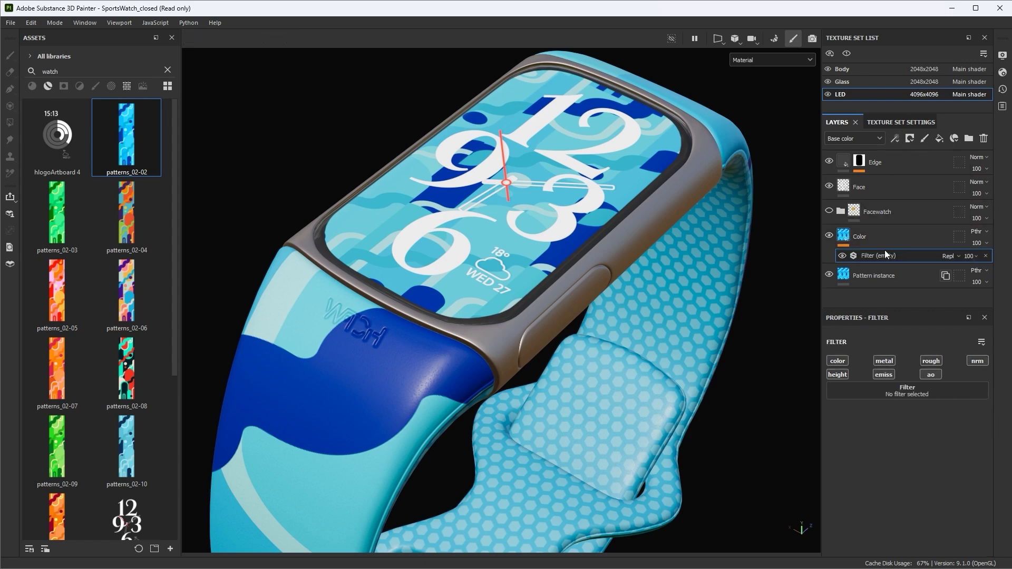
left_click(839, 390)
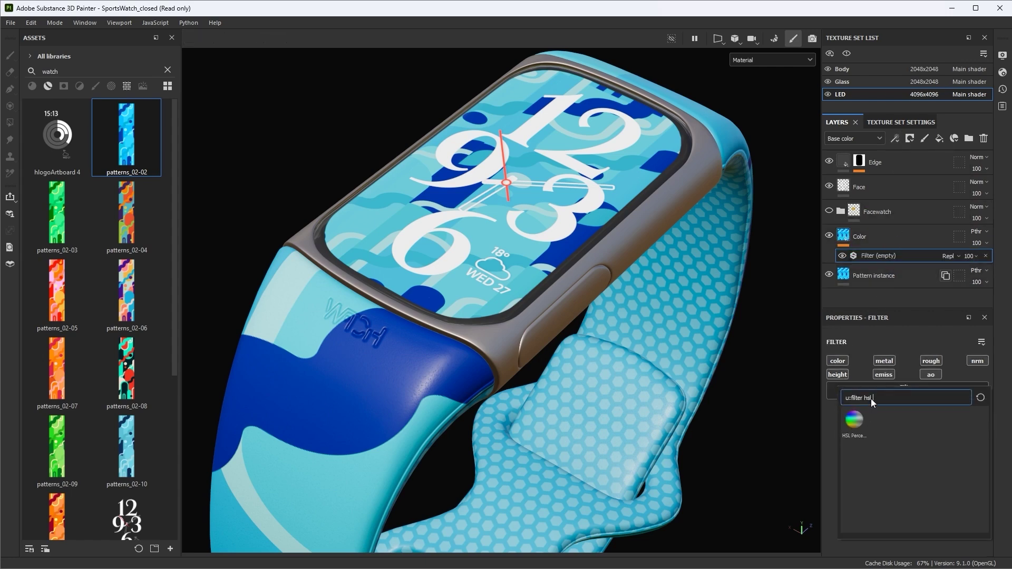
type("trans")
left_click(855, 420)
left_click_drag(848, 462, 808, 461)
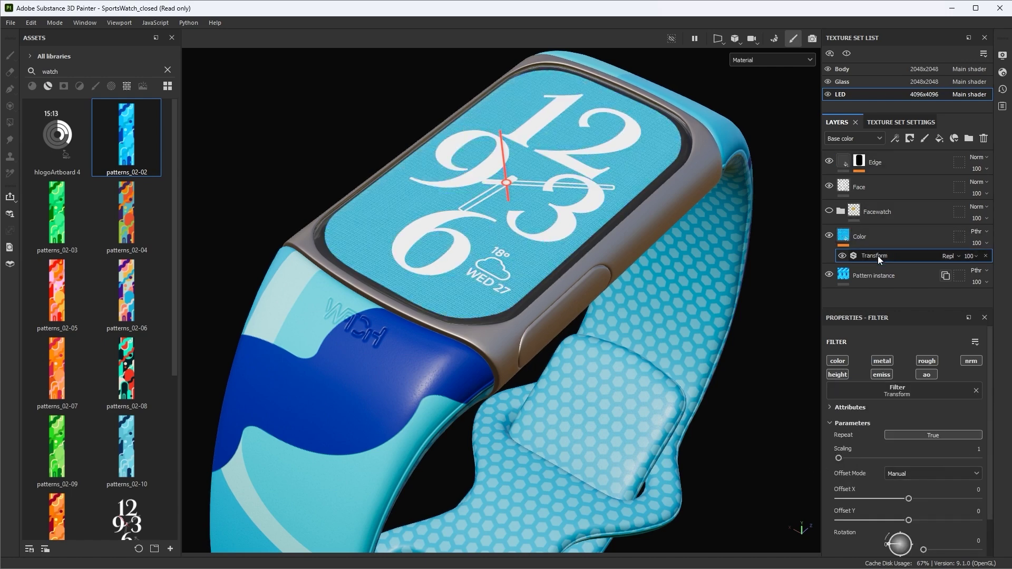
key("ctrl+d")
left_click_drag(748, 237, 712, 226, "alt")
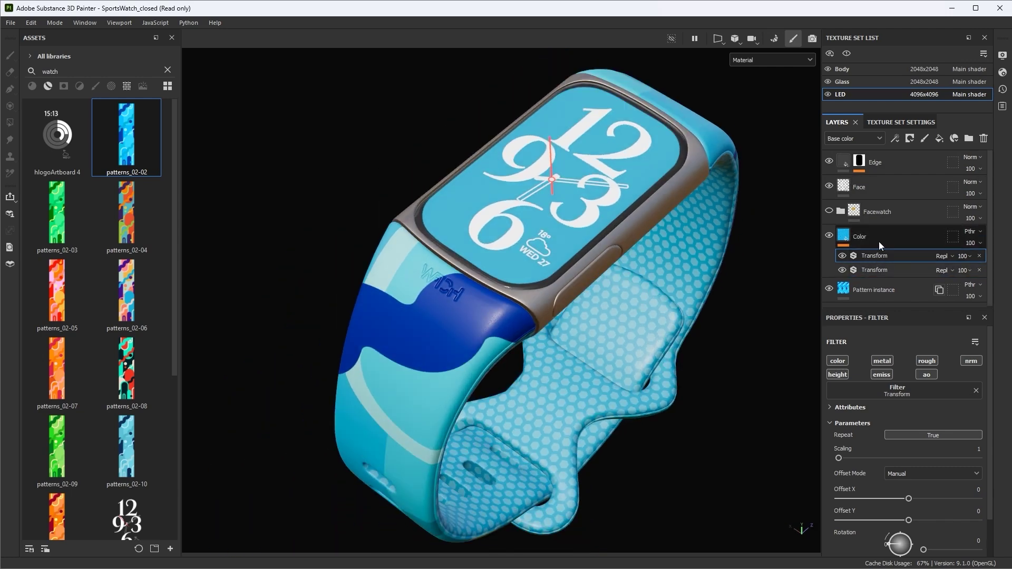
Review the Pattern instance layer's instance hierarchy and its available operations, comparing it with the Color fill layer
left_click_drag(650, 237, 639, 277, "alt")
left_click(933, 288)
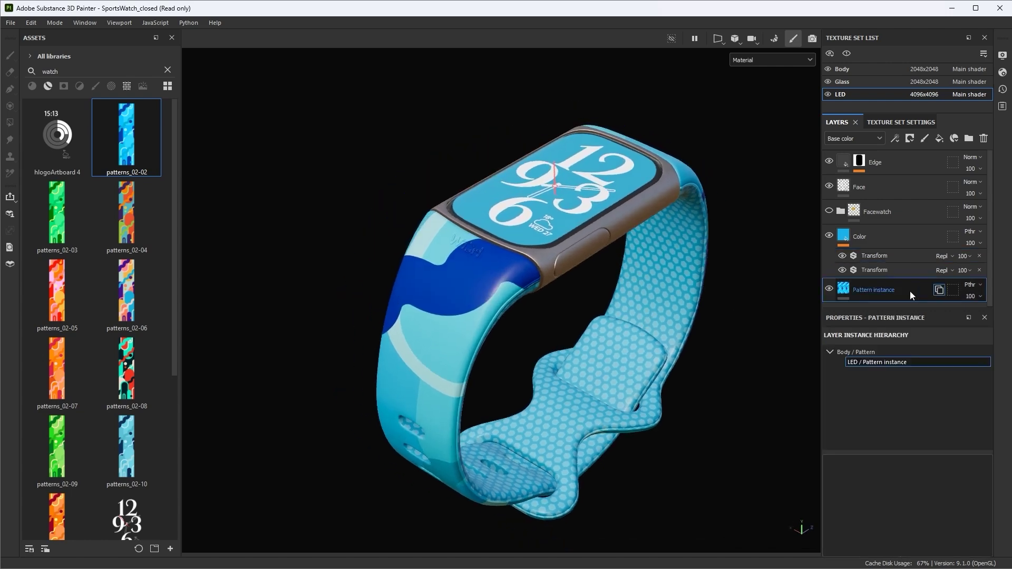
left_click(894, 243)
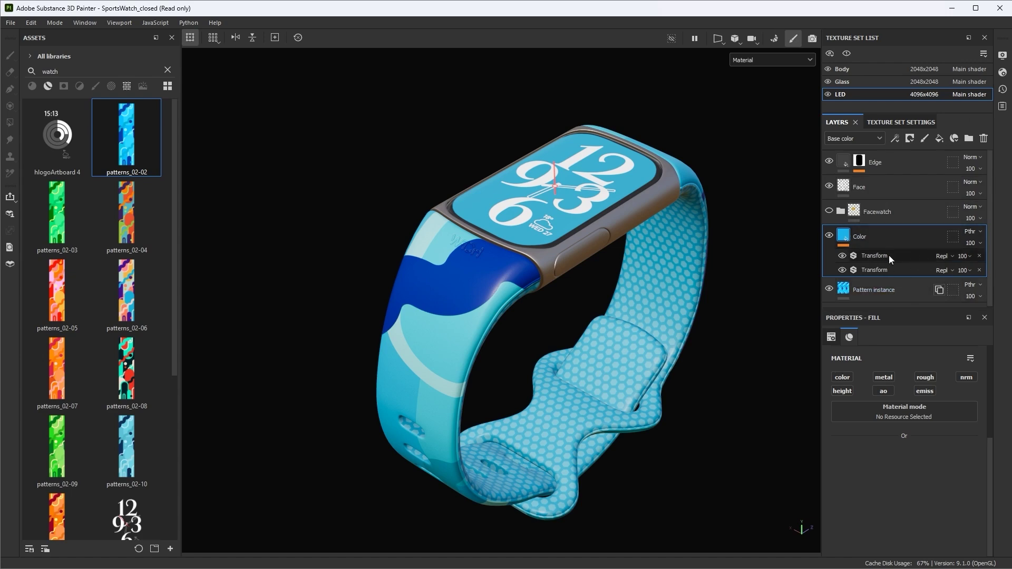
left_click(899, 290)
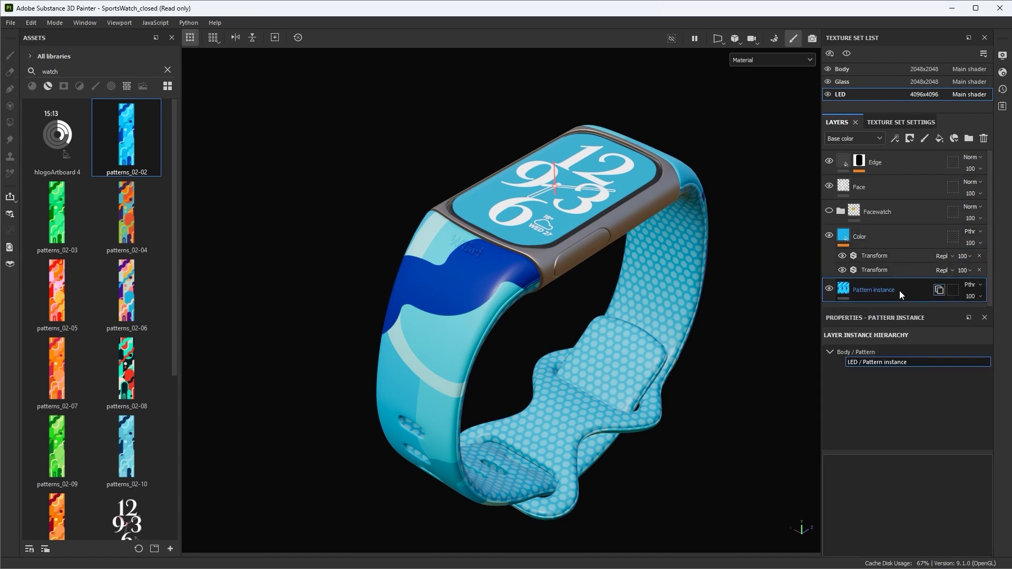
right_click(900, 282)
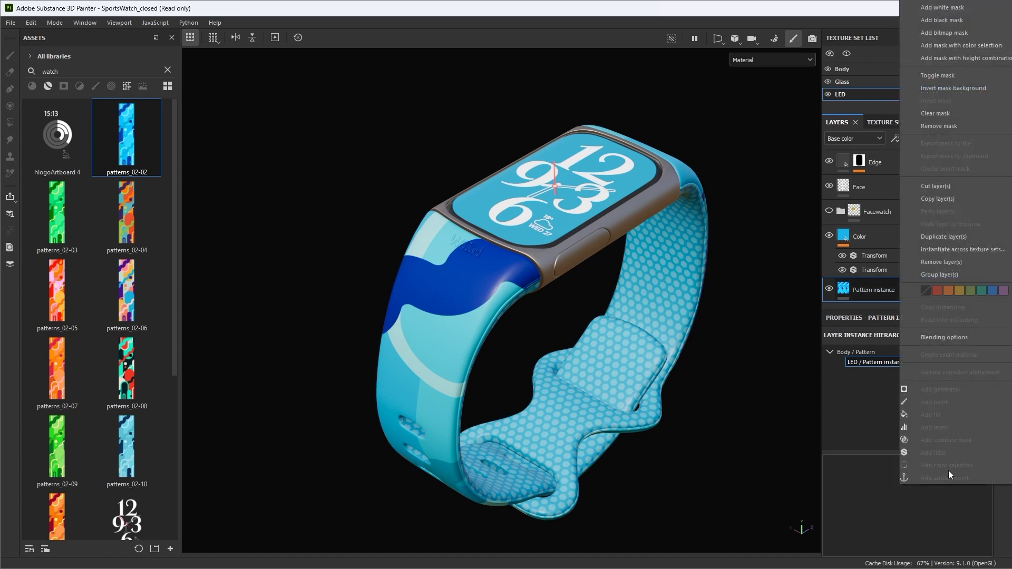
left_click(842, 427)
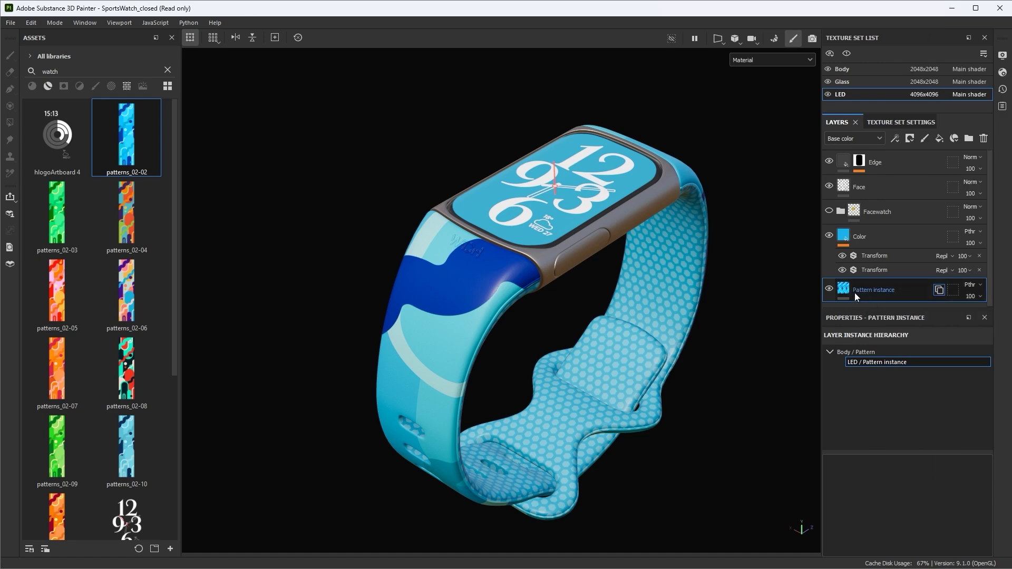
Add an HSL Perceptive filter to the Color layer and set its Lightness to 0.43
left_click_drag(622, 213, 672, 191, "alt")
left_click(835, 236)
left_click(896, 134)
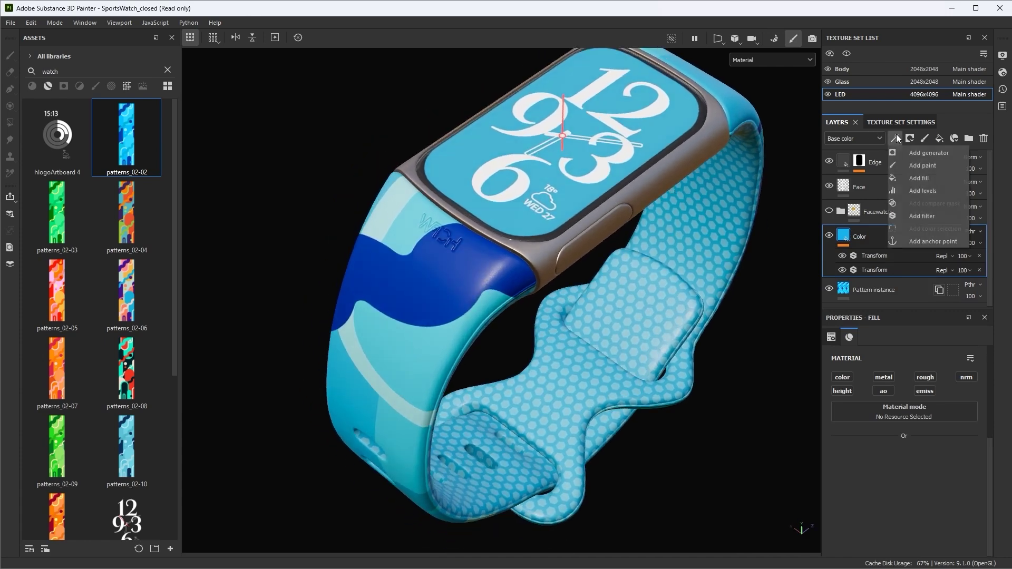
left_click(909, 214)
left_click(870, 393)
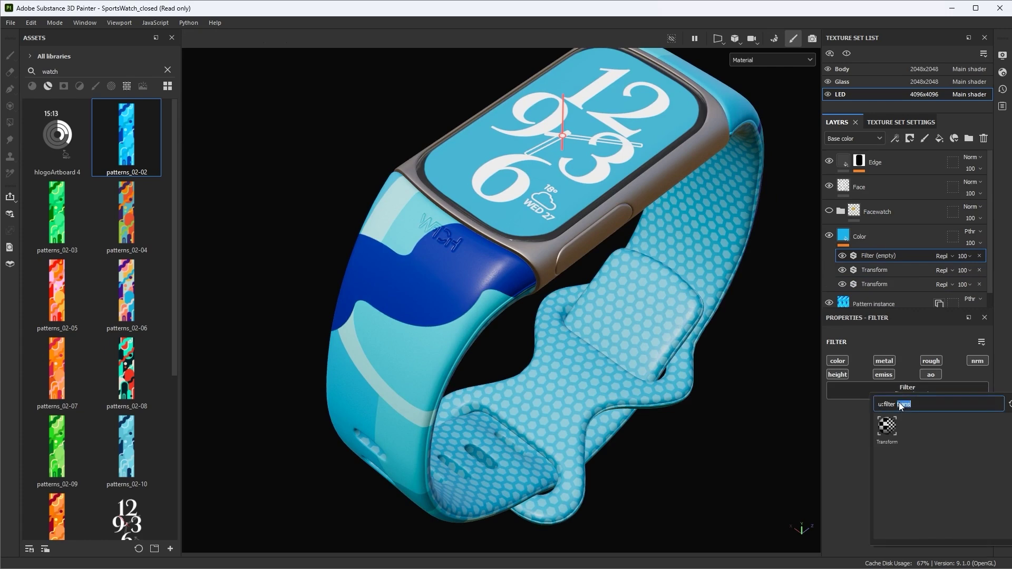
type("hsl")
left_click(887, 426)
left_click_drag(911, 505, 901, 505)
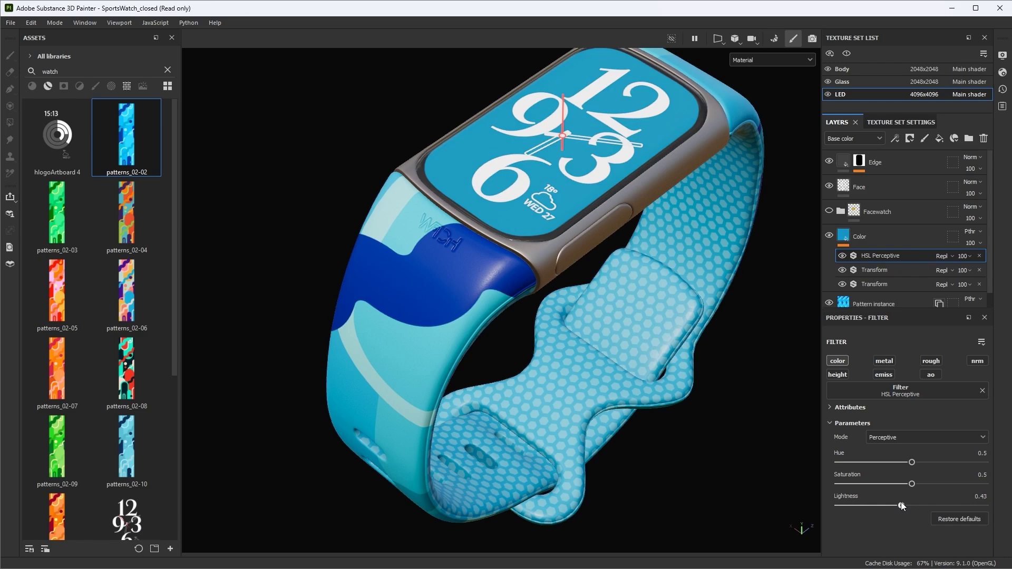
Toggle the Face layer's visibility off and on to compare the LED watch face against its background
left_click_drag(527, 158, 657, 224, "alt")
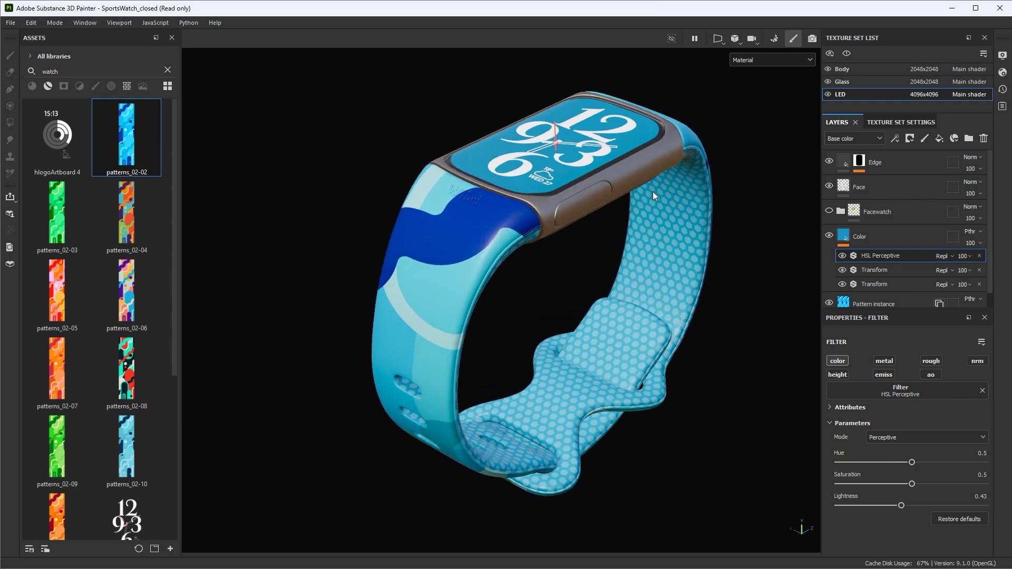
scroll(653, 192, "up", 3)
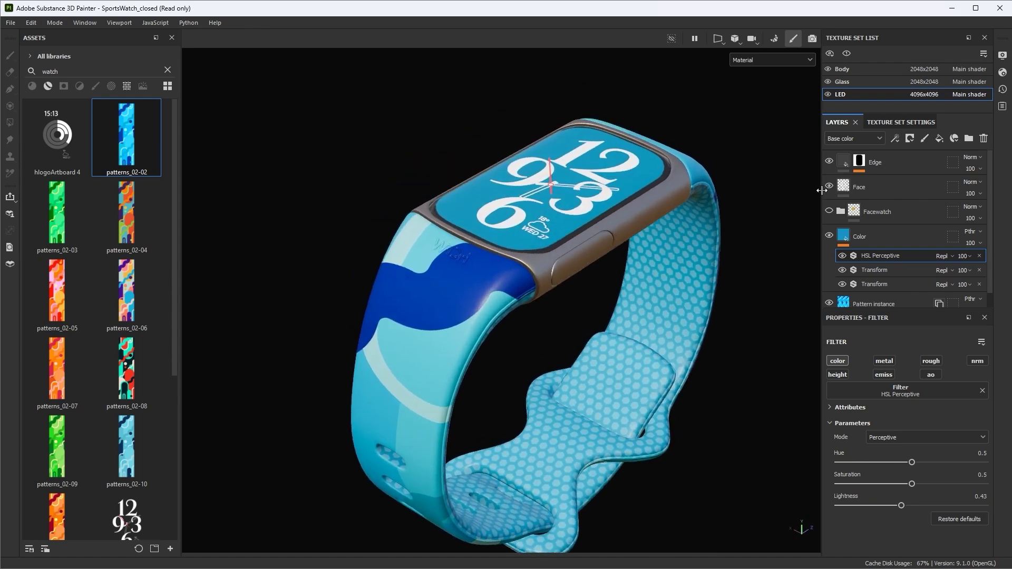
left_click(830, 186)
left_click(830, 186)
left_click(830, 186)
left_click(830, 186)
left_click(830, 186)
left_click(830, 186)
left_click_drag(730, 235, 704, 201, "alt")
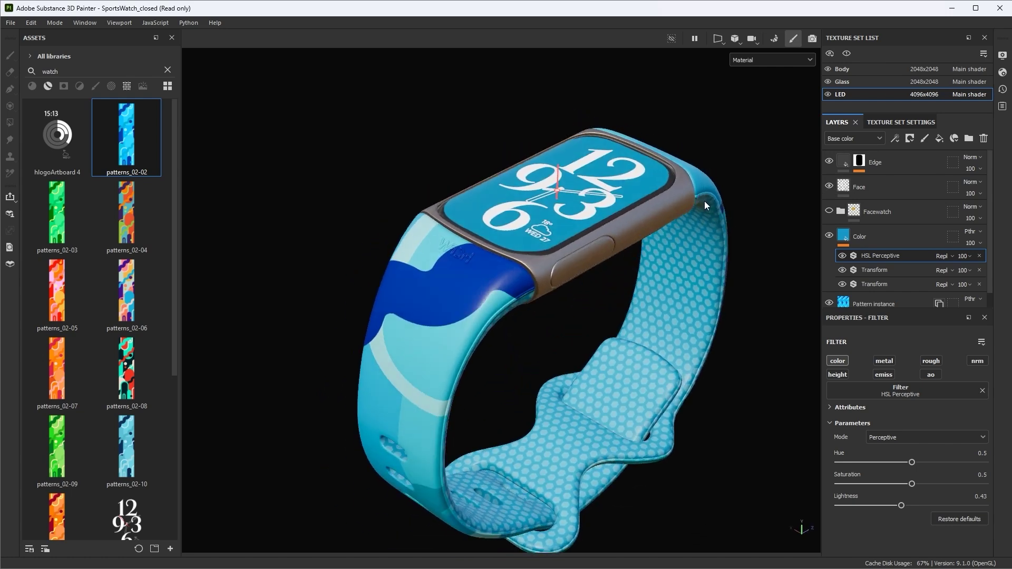
Delete the hidden Pattern Dots and Pattern Bottom layers from the Body texture set
left_click(842, 72)
scroll(920, 233, "down", 5)
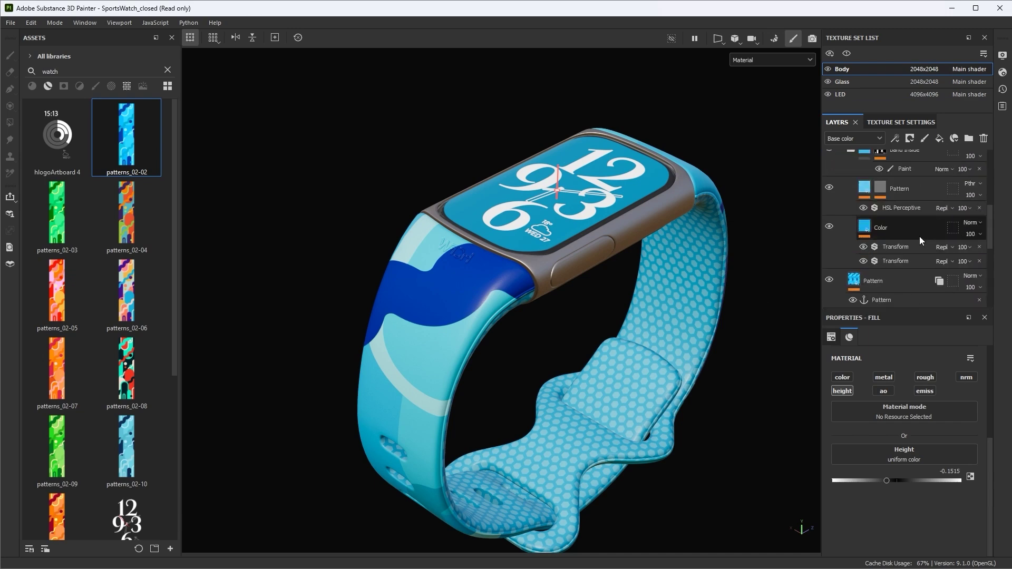
scroll(919, 237, "down", 2)
left_click(915, 230)
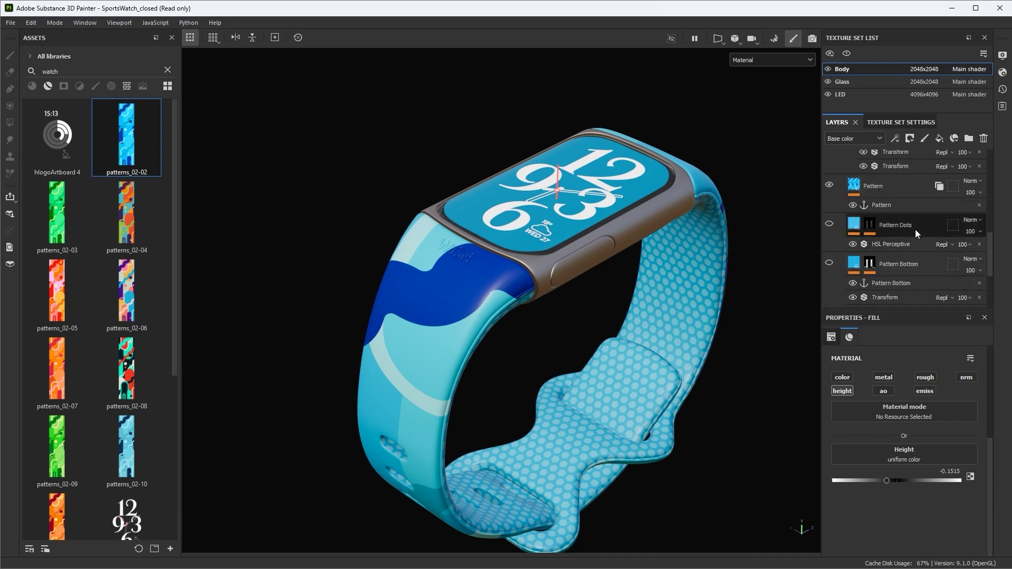
scroll(915, 228, "down", 4)
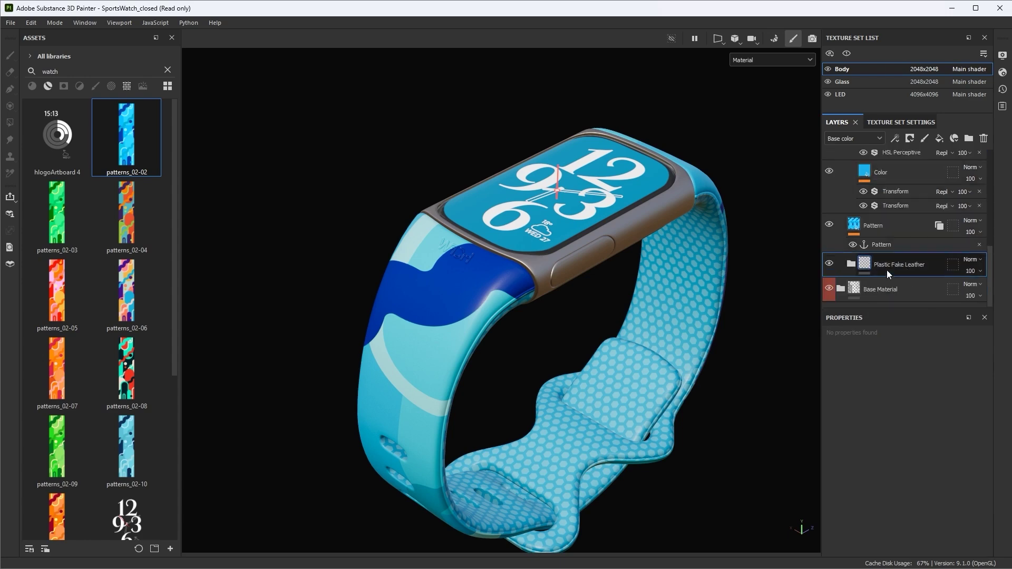
Try patterns_02-04 as the base color image of the Body set's Pattern layer and replace it with patterns_02-08
left_click(896, 229)
left_click_drag(630, 305, 676, 169, "alt")
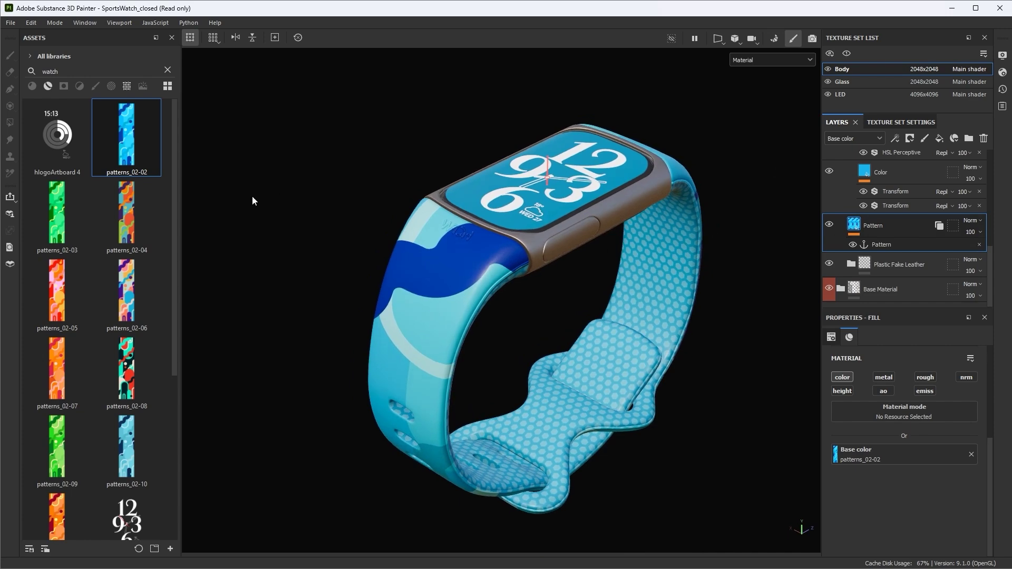
left_click_drag(134, 217, 874, 446)
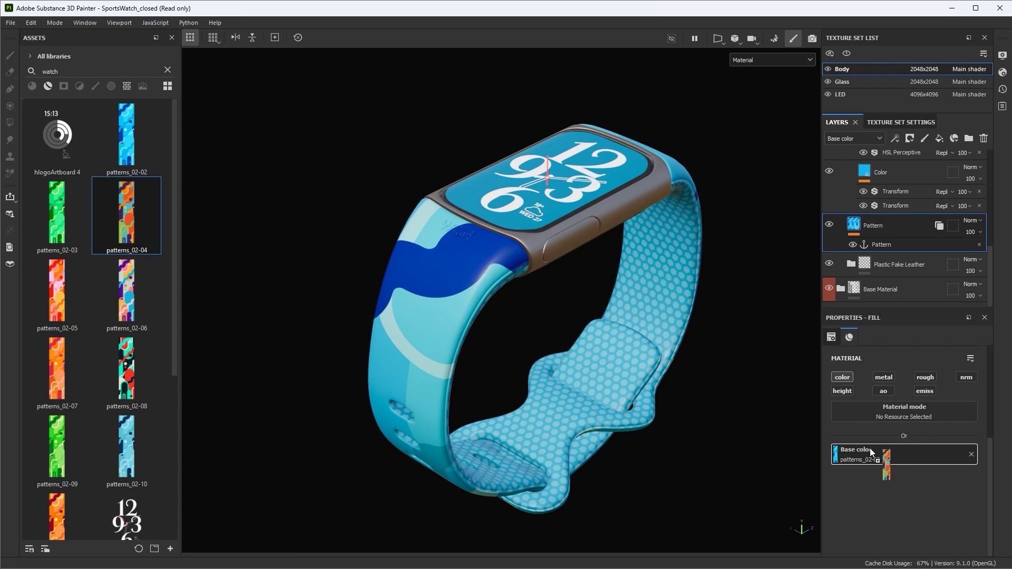
left_click_drag(869, 448, 869, 448)
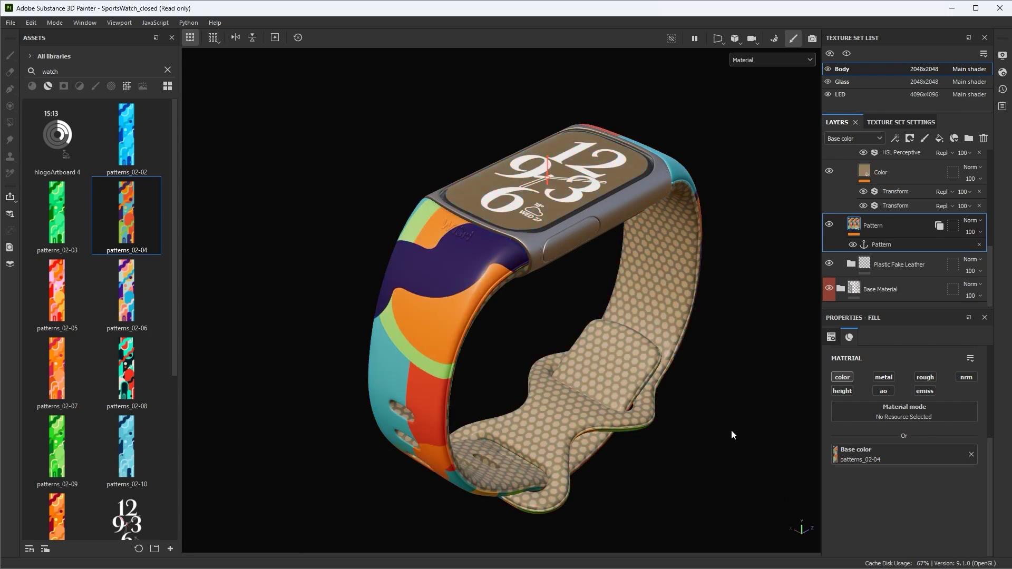
left_click_drag(585, 251, 618, 277, "alt")
left_click_drag(135, 372, 867, 453)
left_click_drag(664, 448, 537, 338, "alt")
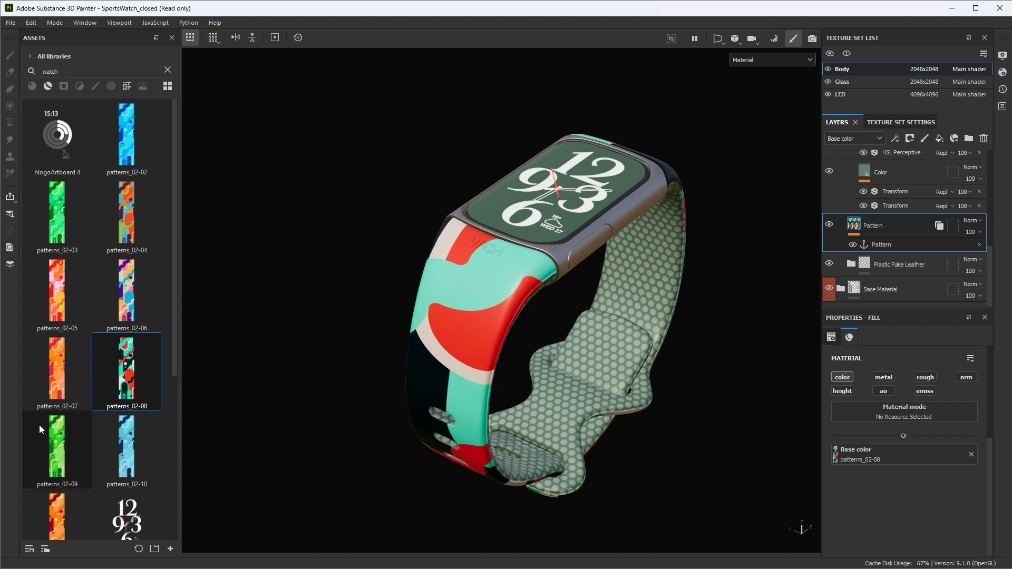